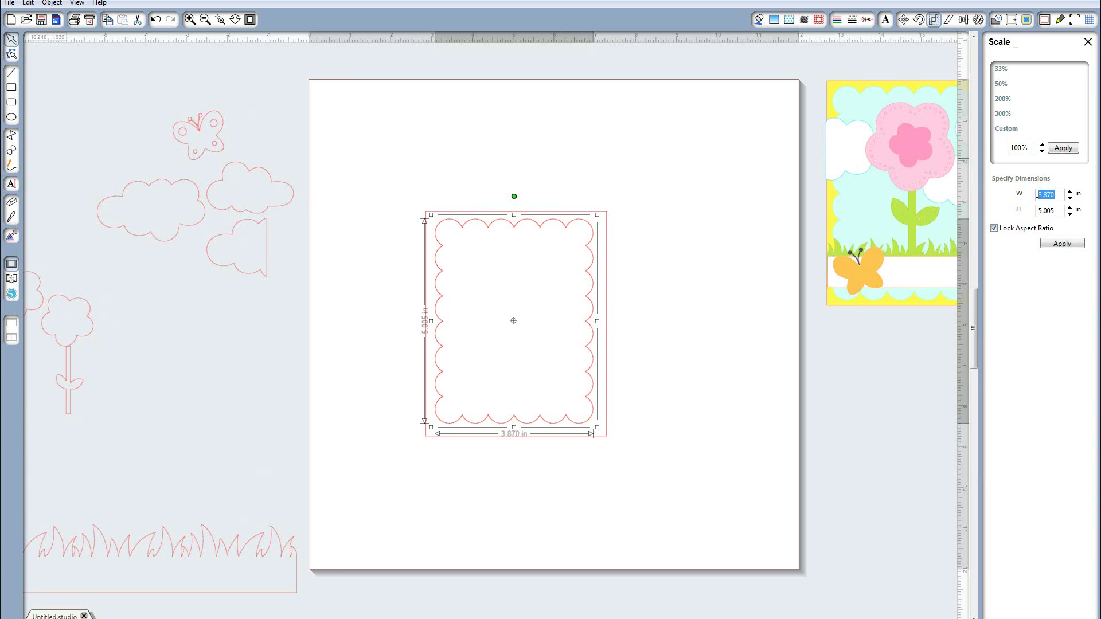
Resize the scalloped frame to 4 by 5.25 in without locking the aspect ratio and centre it inside the outer rectangle
text(4)
double_click(1031, 211)
text(5.)
click(994, 229)
click(1062, 243)
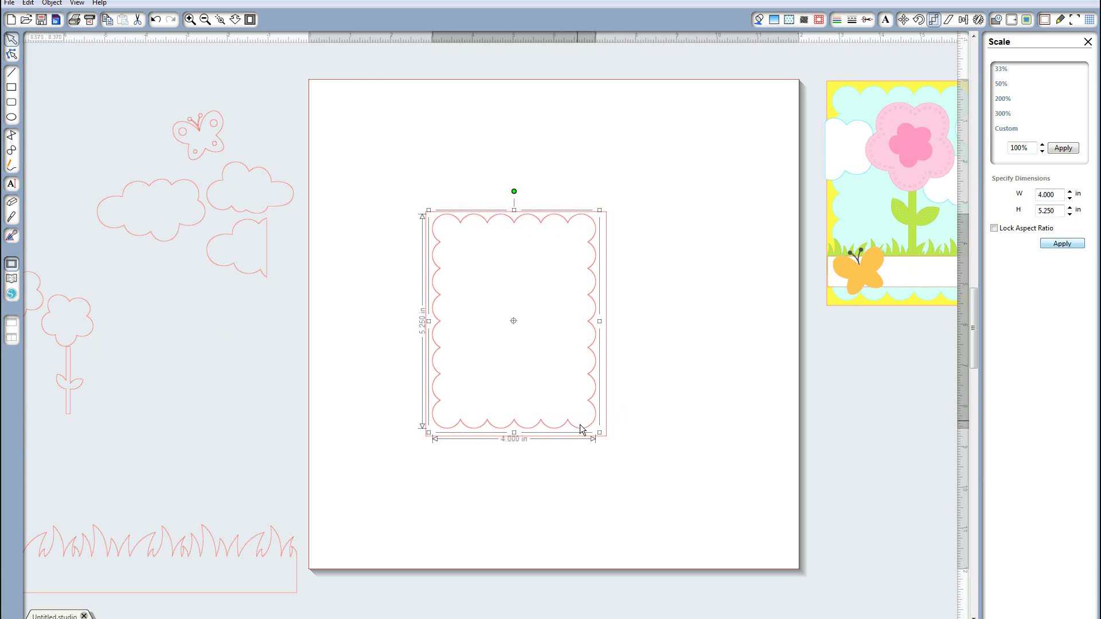
drag(581, 430, 584, 434)
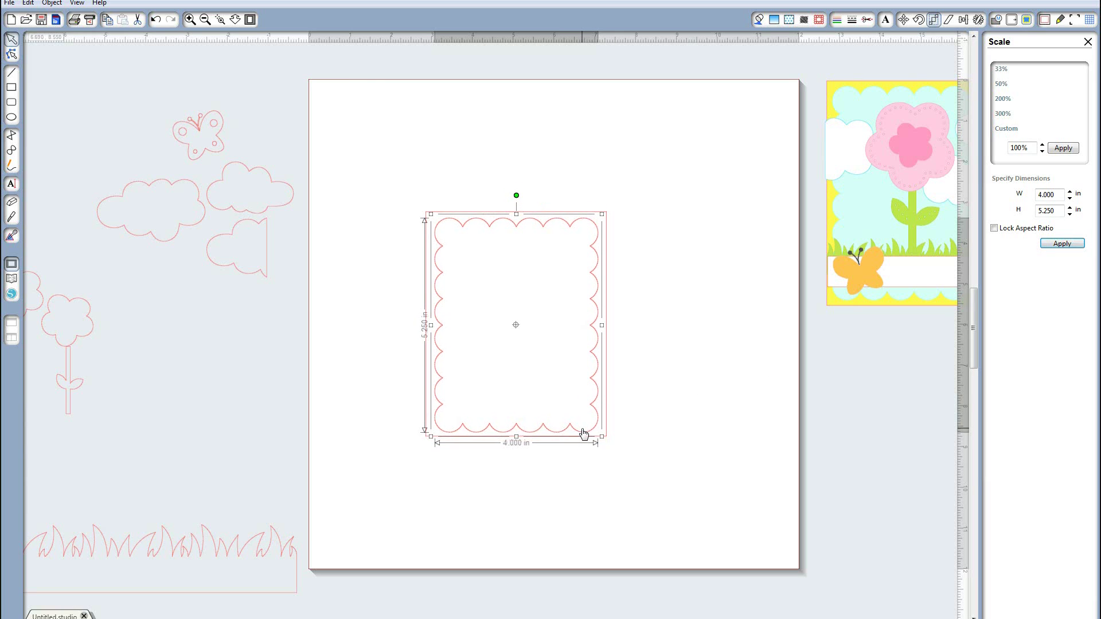
click(697, 414)
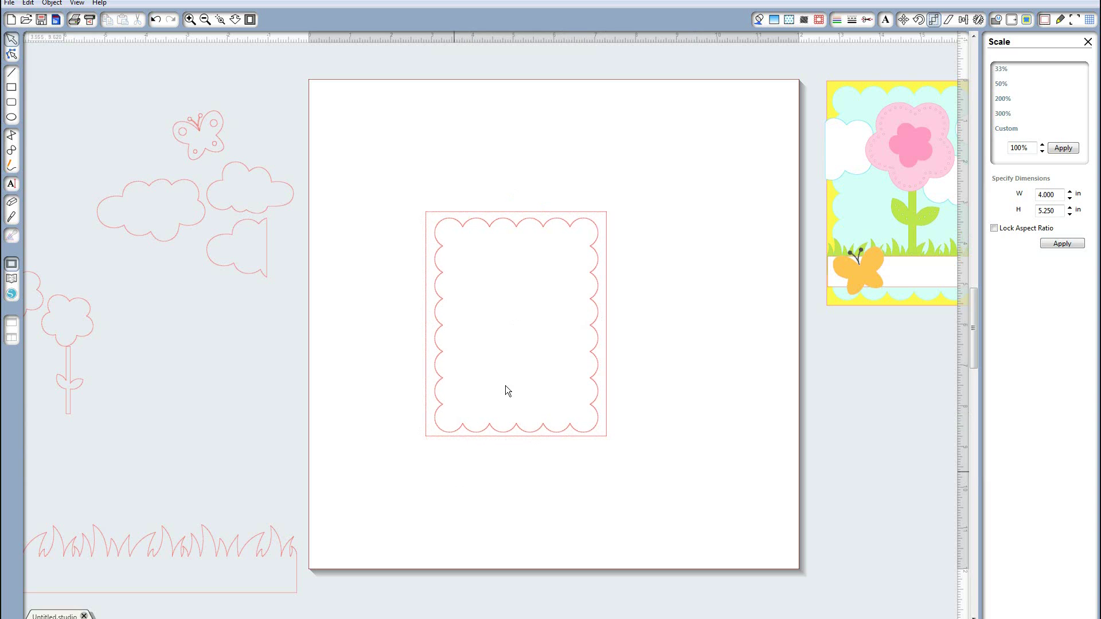
Narrow the outer rectangle around the scalloped frame to a width of 4.25 in
click(470, 436)
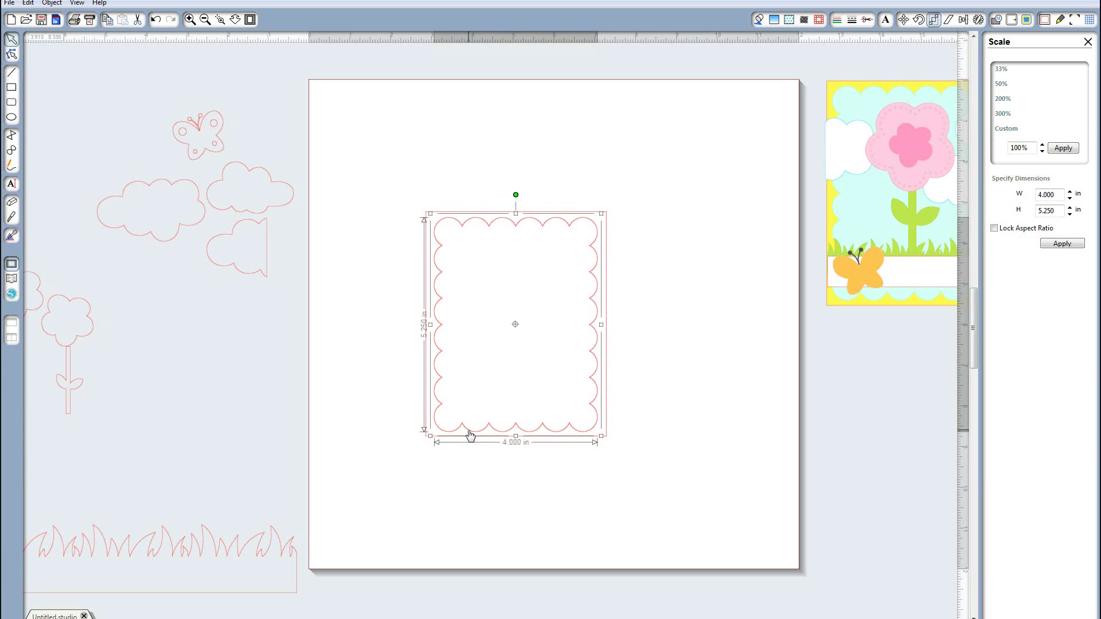
click(421, 499)
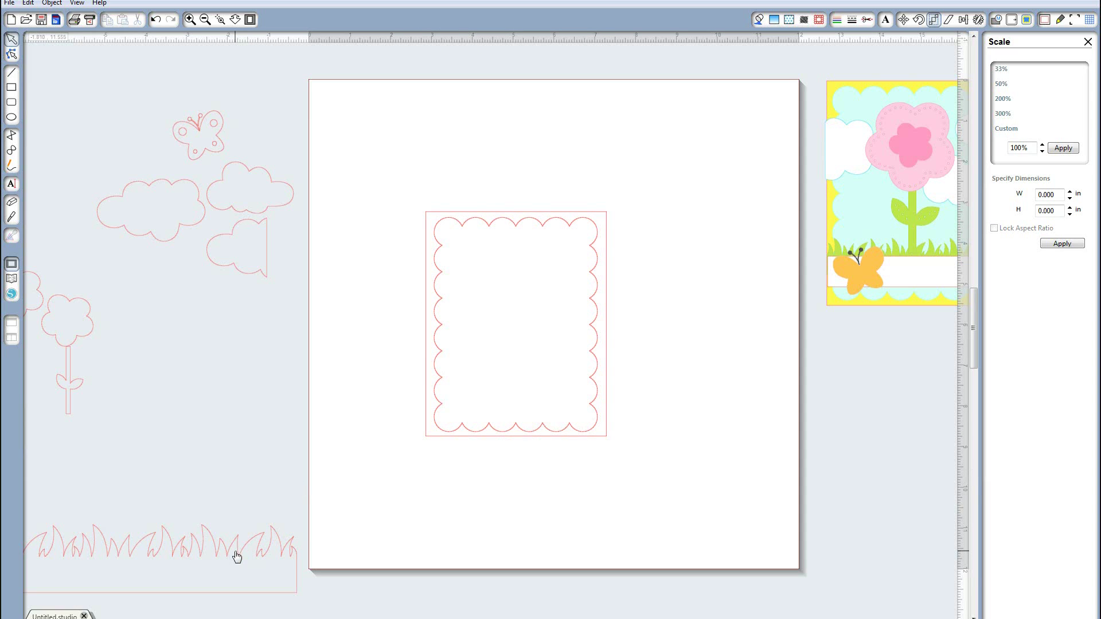
click(437, 438)
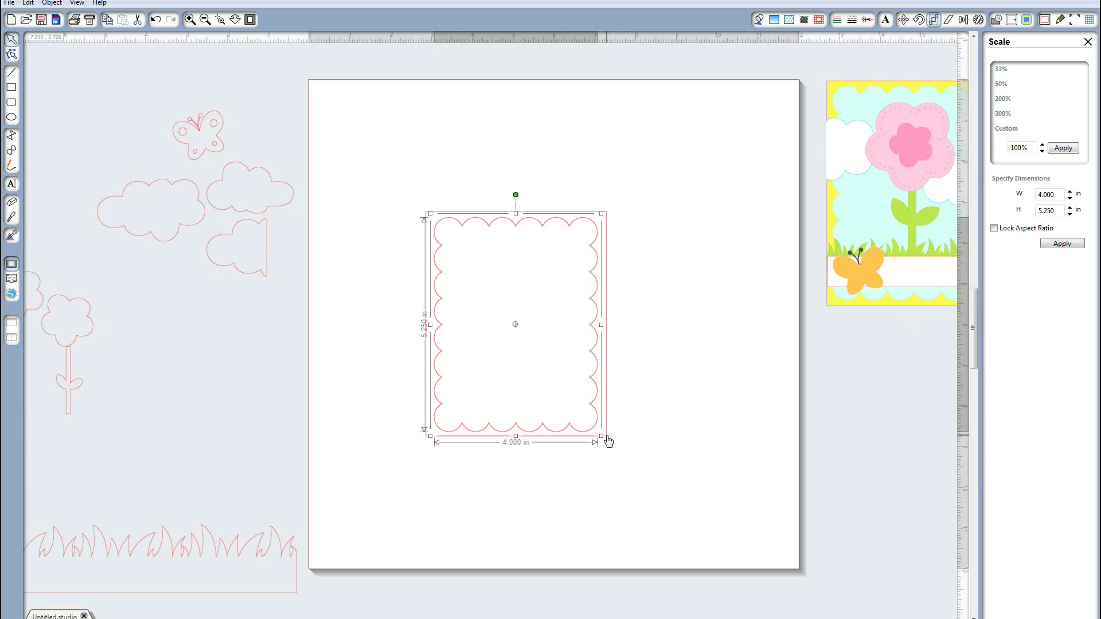
drag(608, 439, 609, 441)
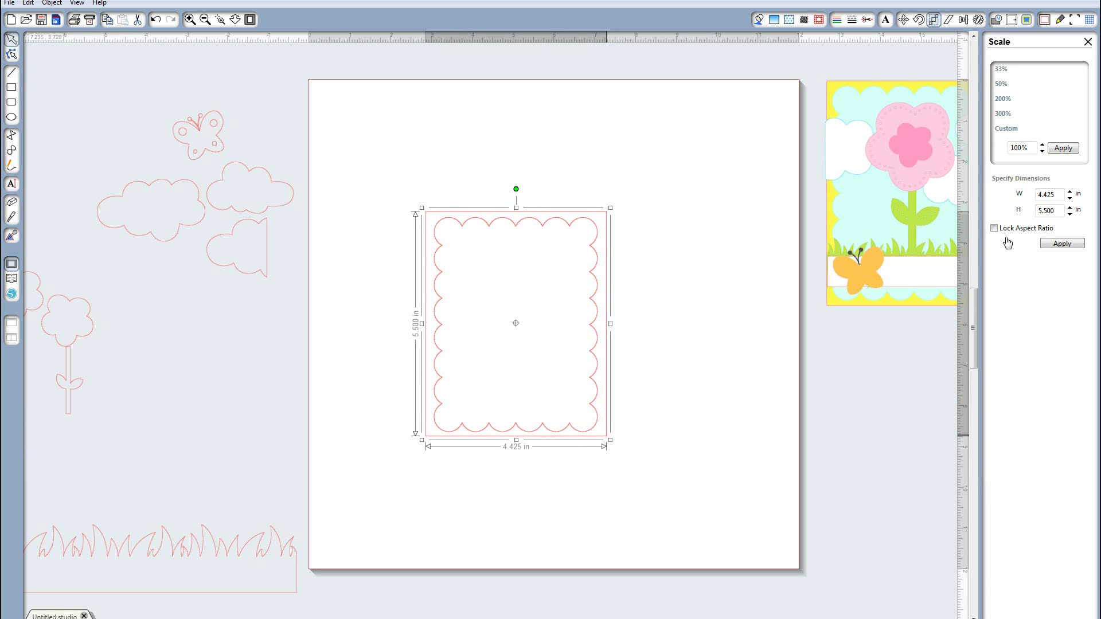
drag(1045, 193, 1091, 194)
click(1063, 244)
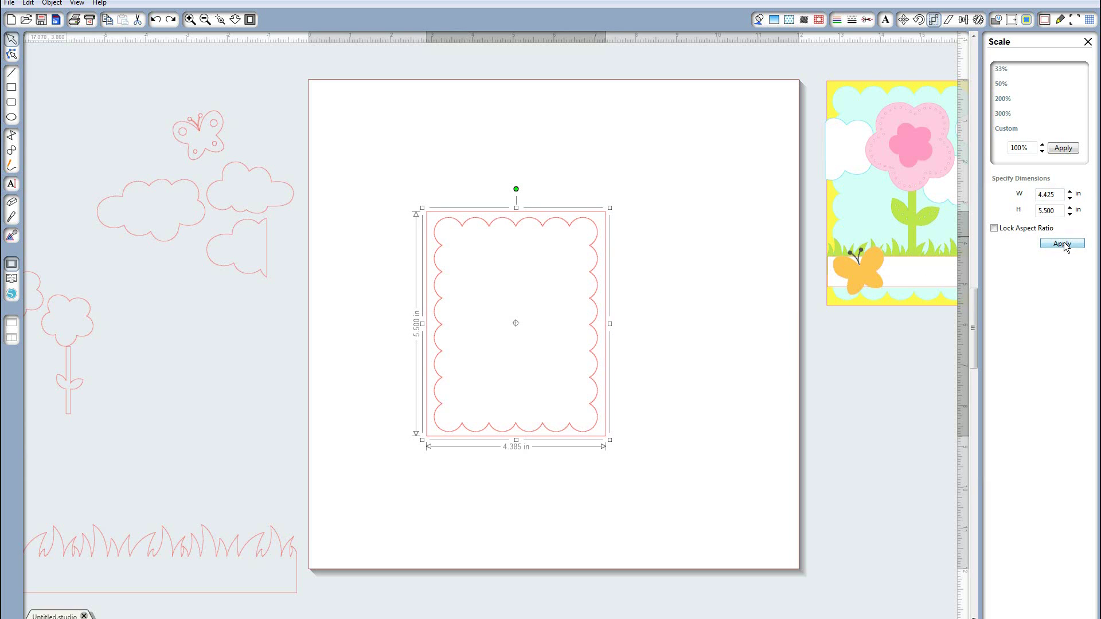
click(718, 407)
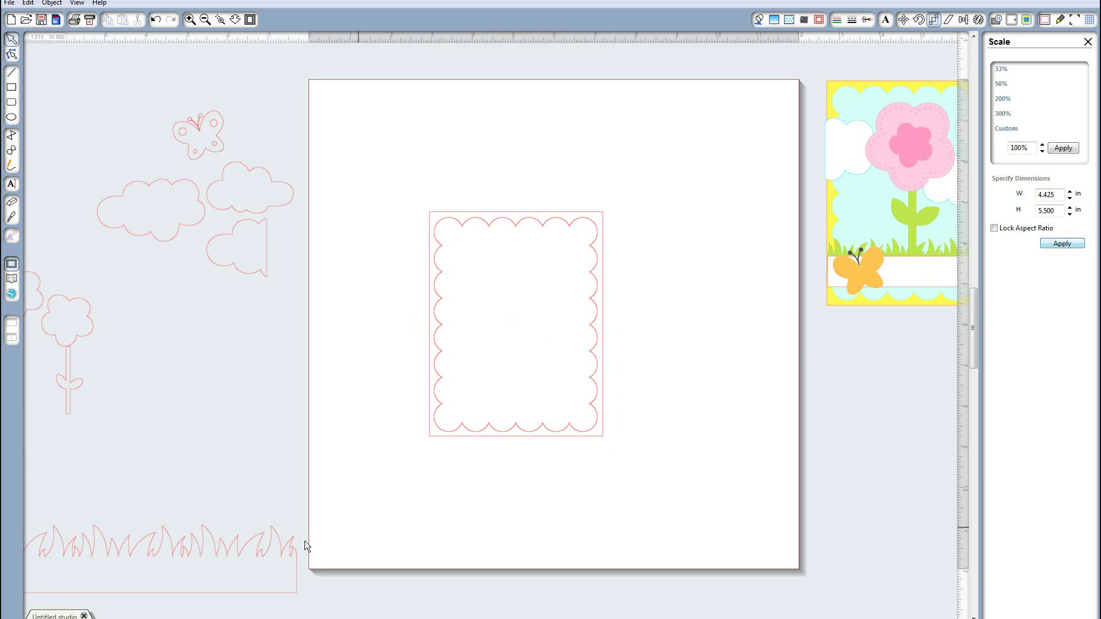
Scale the grass border to 4.25 in wide with the aspect ratio locked and place it across the lower part of the card
drag(292, 553, 690, 491)
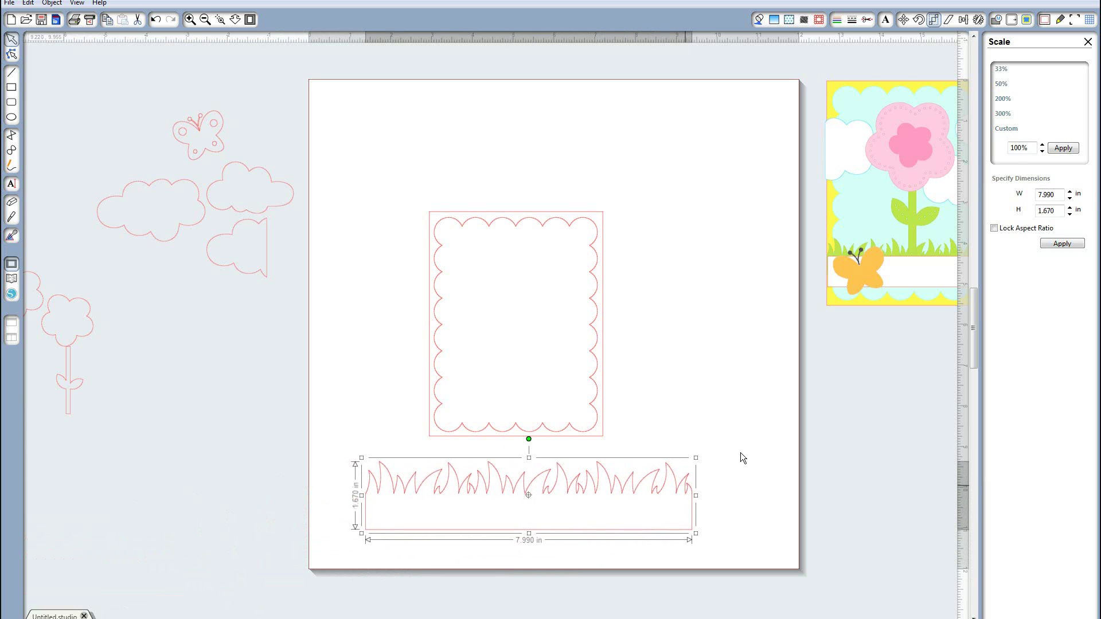
click(994, 229)
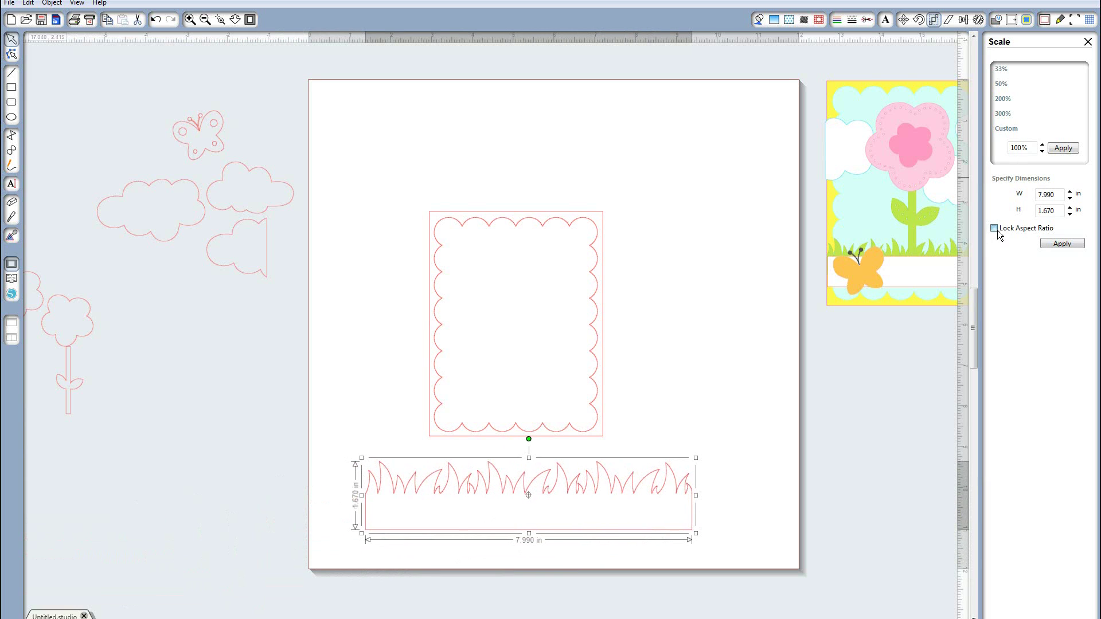
double_click(1056, 196)
text(4.250)
click(1055, 246)
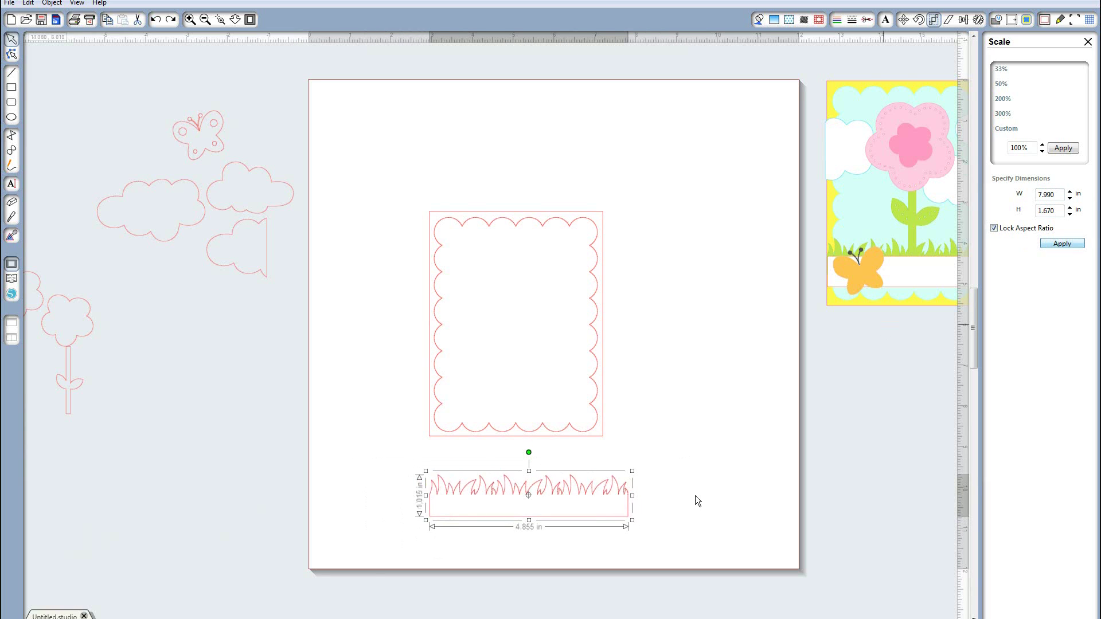
mouse_move(604, 427)
mouse_down()
mouse_move(595, 398)
mouse_move(597, 406)
mouse_up()
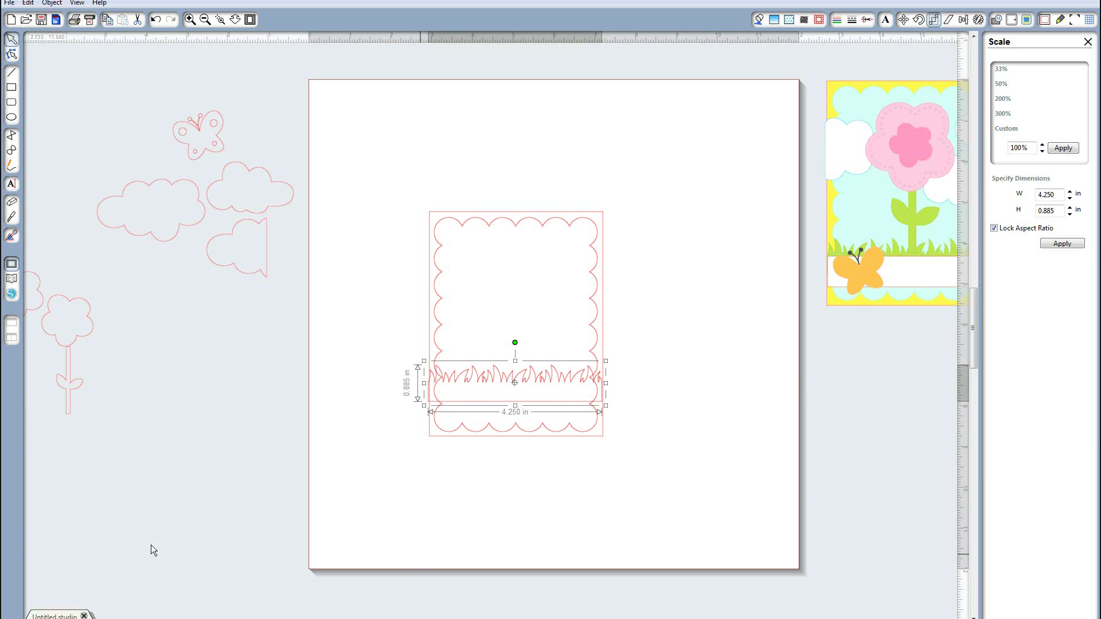
Move the two blossoms and the stem together closer to the page's left edge
scroll(152, 551, left, 2)
scroll(86, 402, left, 1)
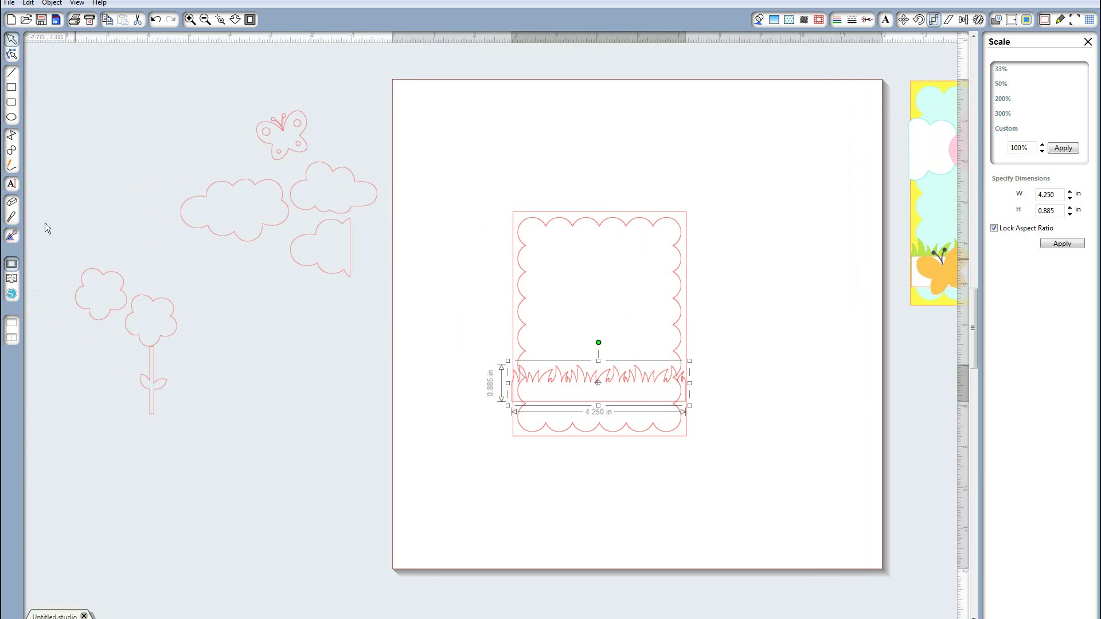
drag(45, 222, 185, 421)
drag(162, 351, 373, 397)
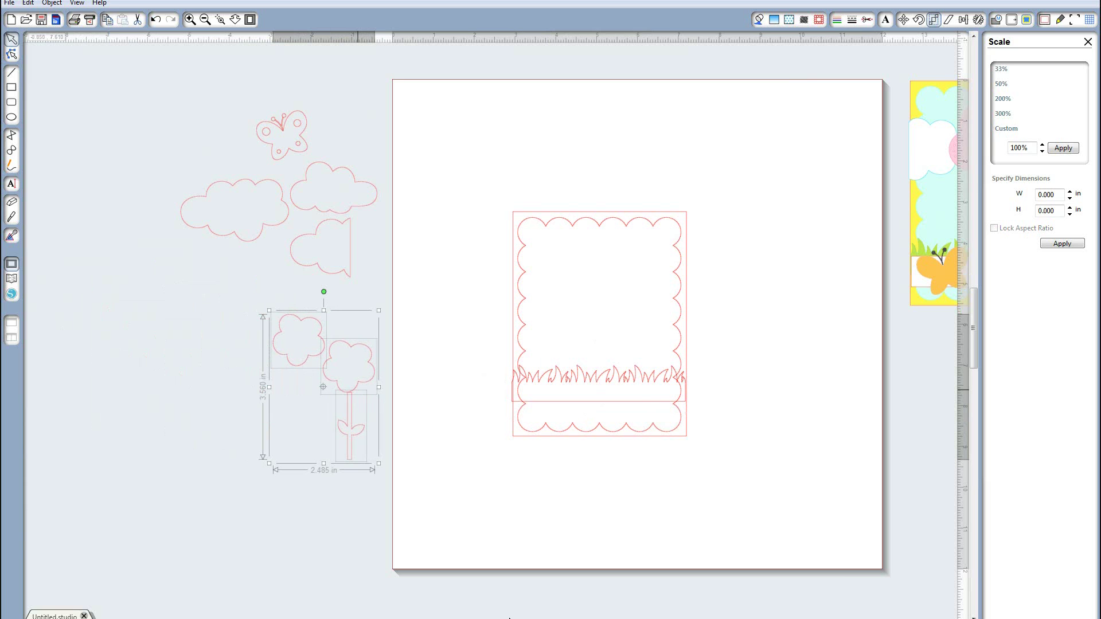
Draw a banner rectangle about 4.37 by 1.07 in to the right of the card's lower part
scroll(494, 321, right, 7)
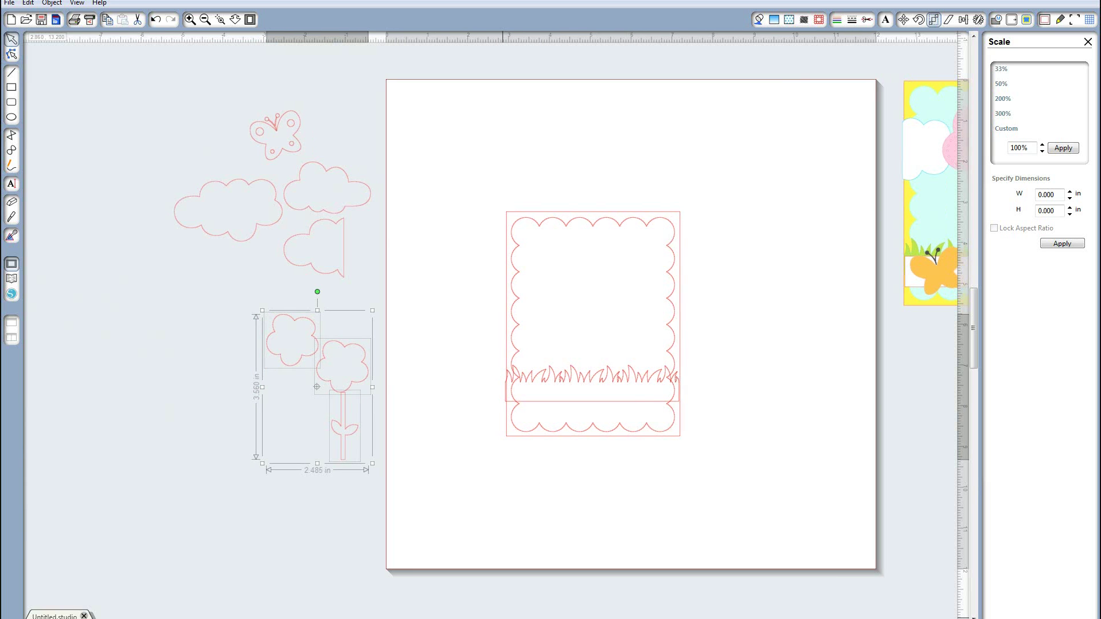
click(11, 91)
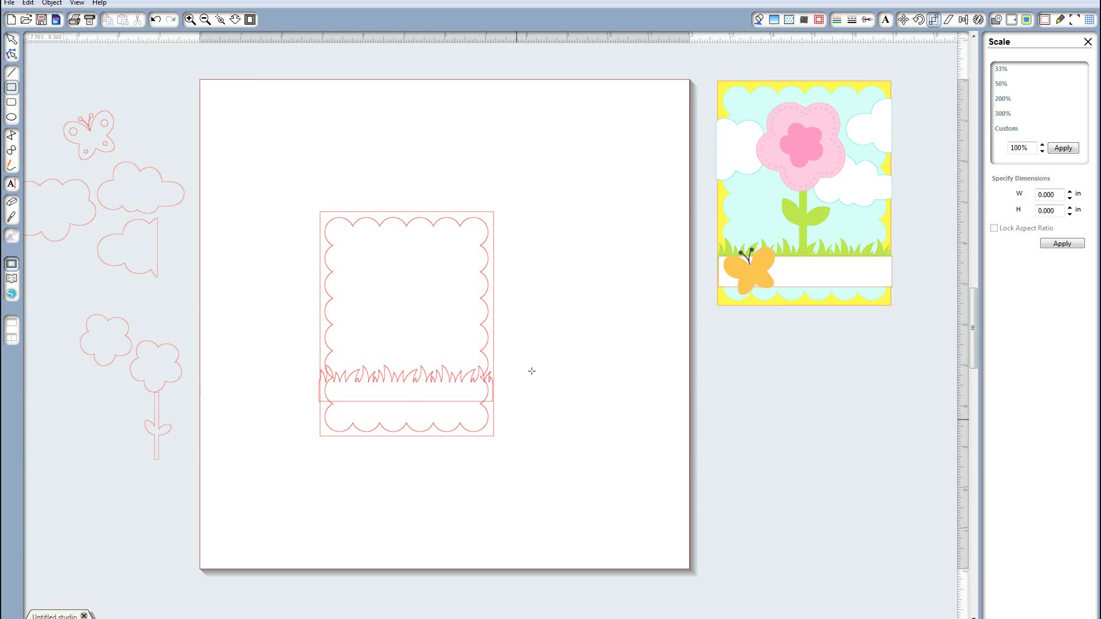
drag(531, 372, 711, 414)
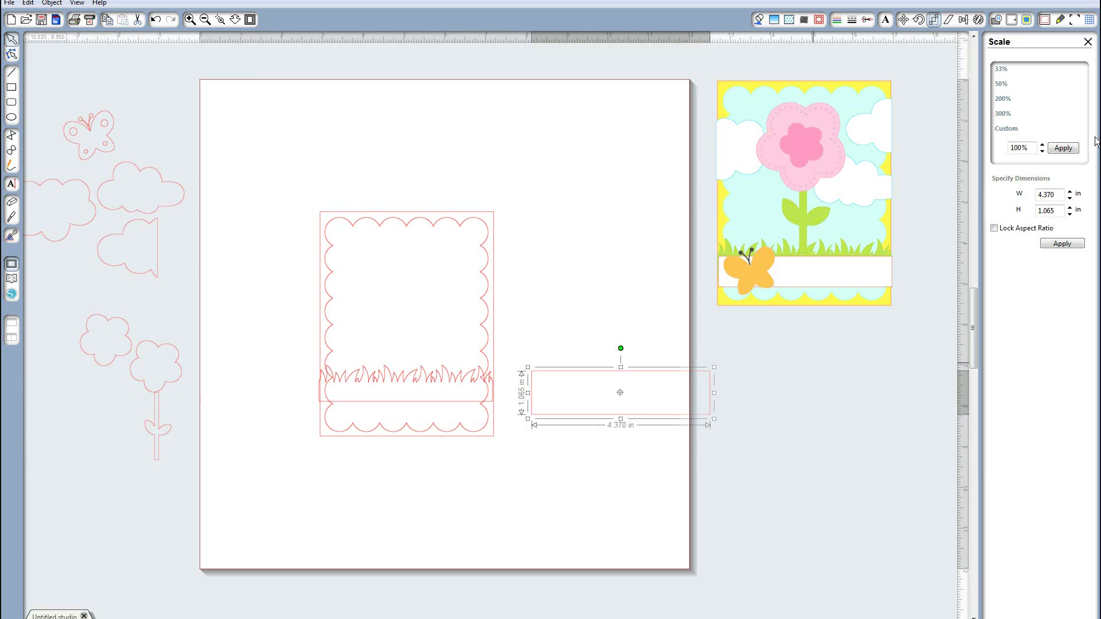
Resize the banner rectangle to 4.25 by 0.75 in and place it across the card just below the grass blades
key(shift+Home)
text(4.2)
click(1039, 211)
text(.)
click(1080, 247)
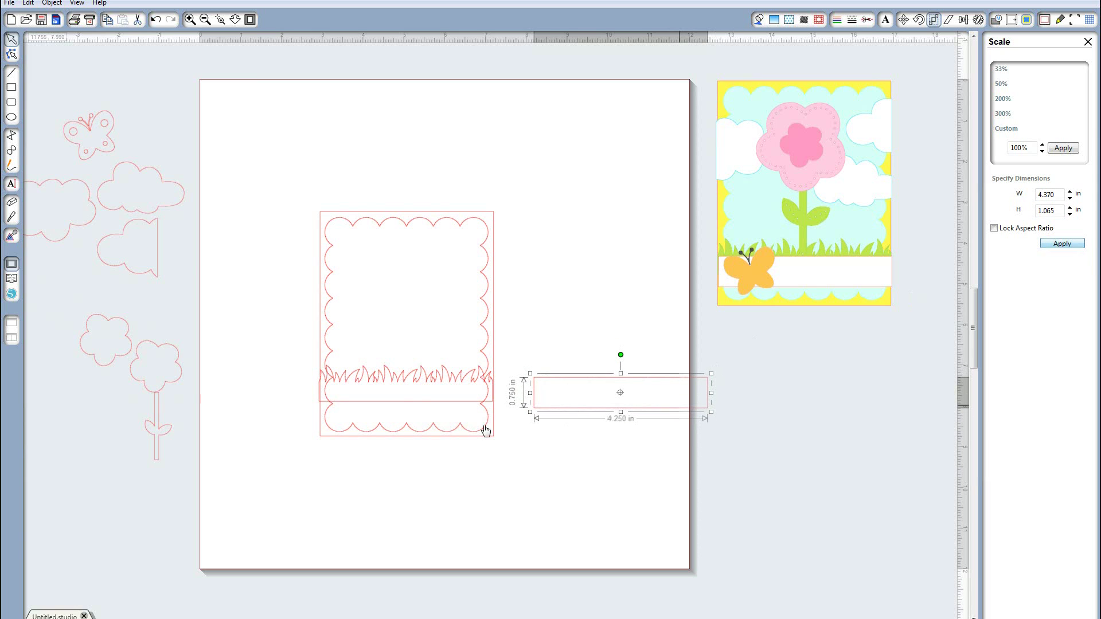
drag(485, 431, 467, 422)
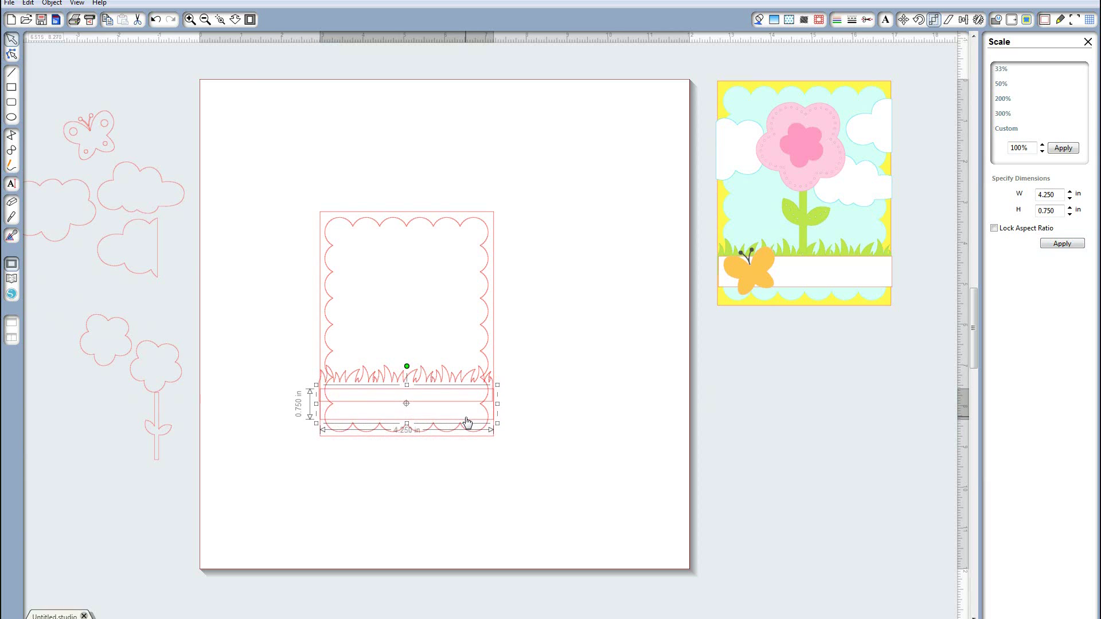
click(573, 399)
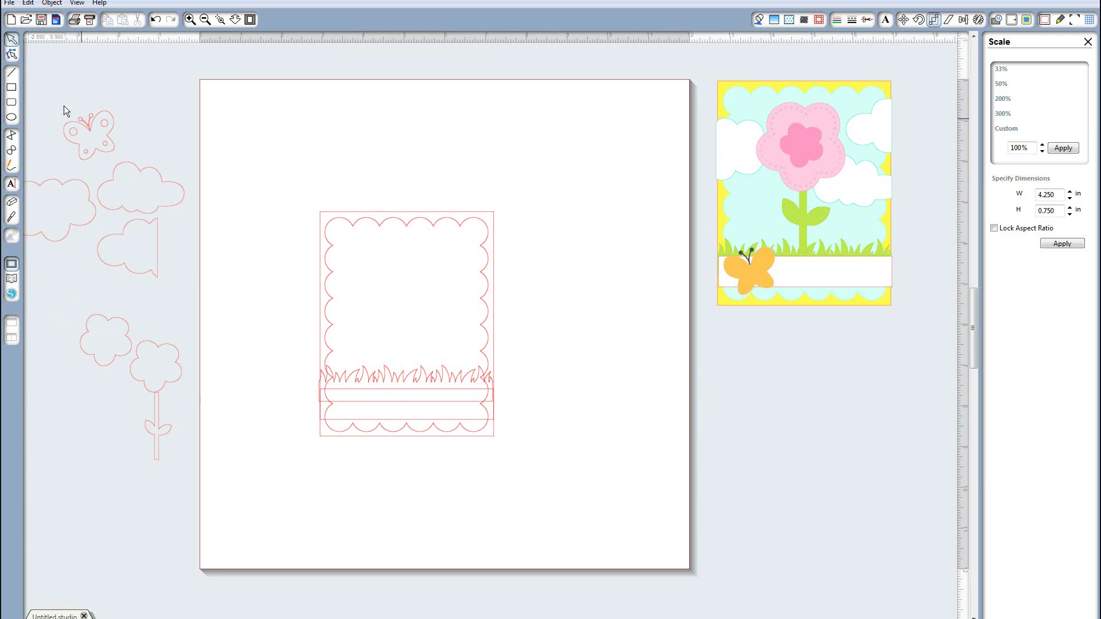
Move the butterfly to the empty page area right of the card and ungroup it
click(121, 150)
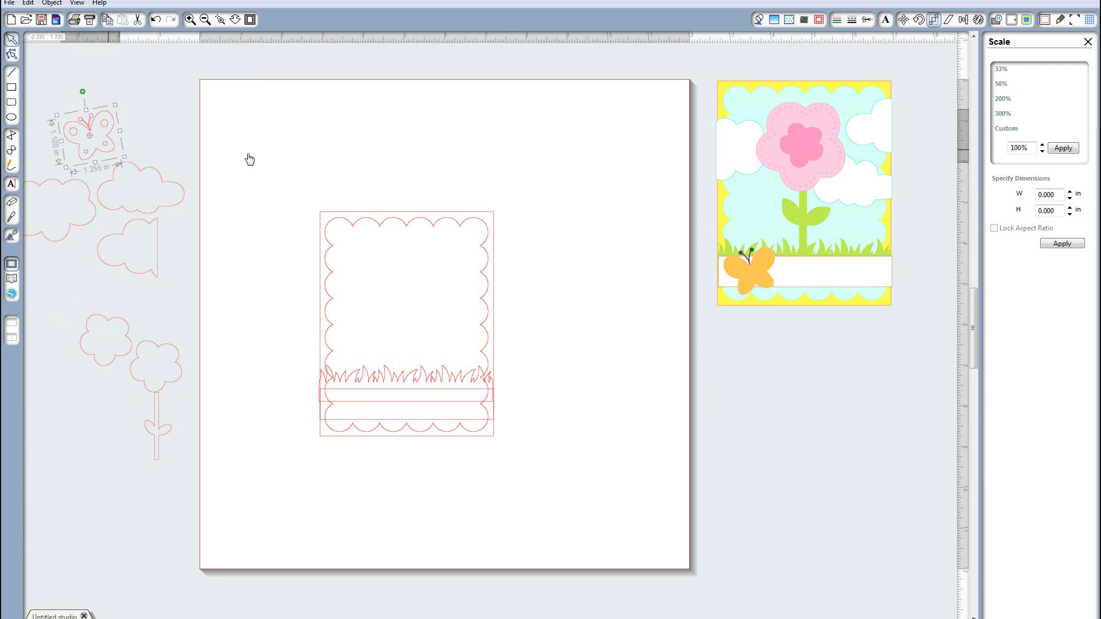
drag(562, 317, 638, 331)
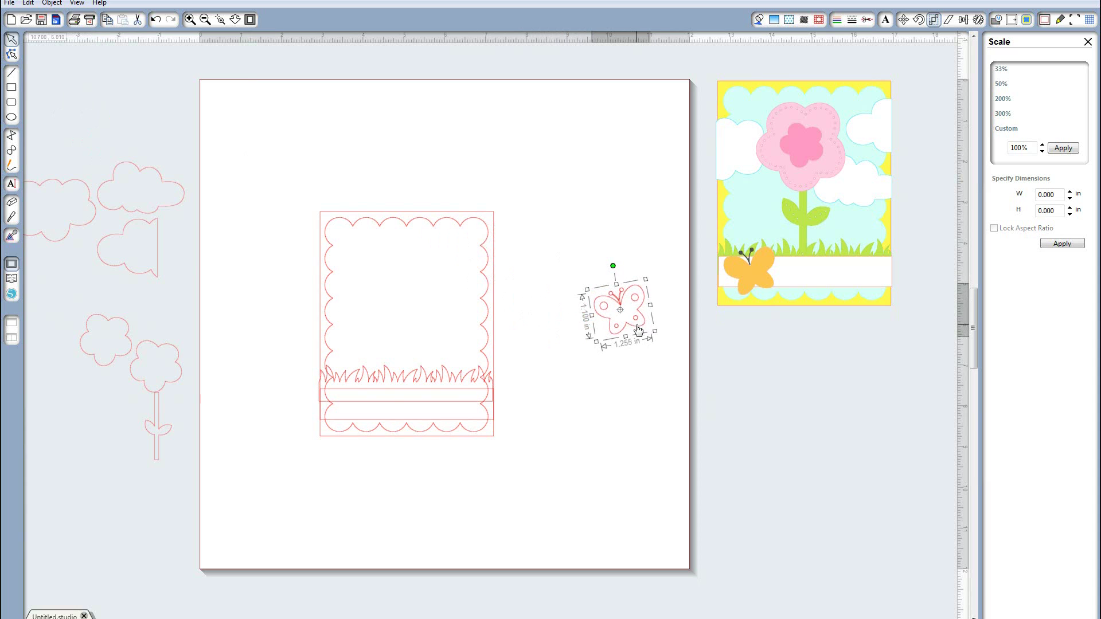
right_click(638, 331)
click(670, 513)
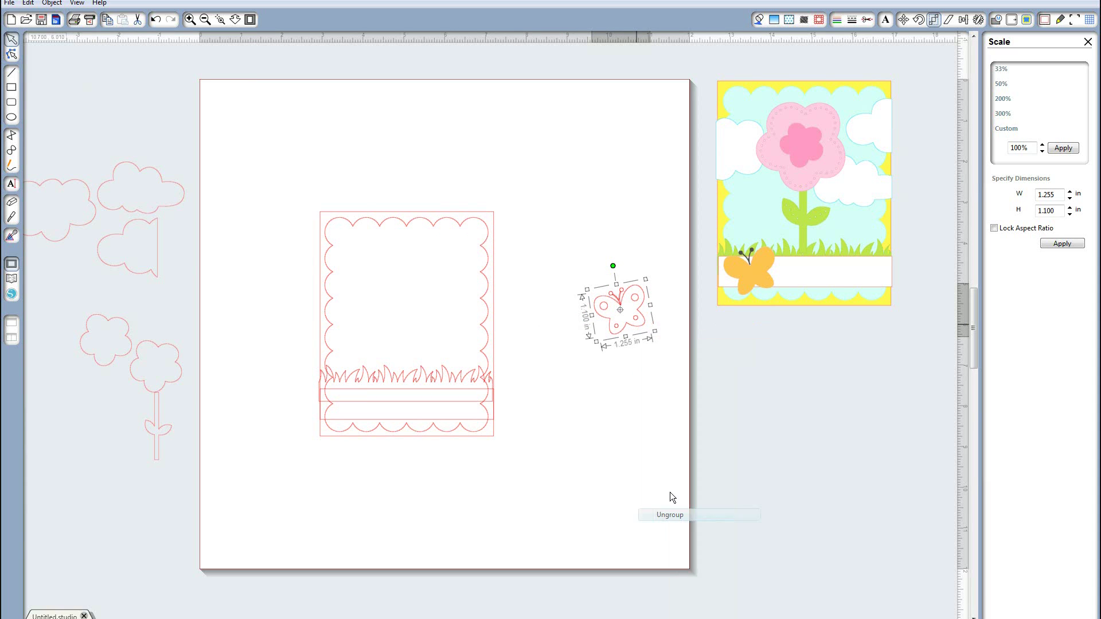
Pull the butterfly's wings away from the antennae and split the wing outline from its inner circles
click(654, 339)
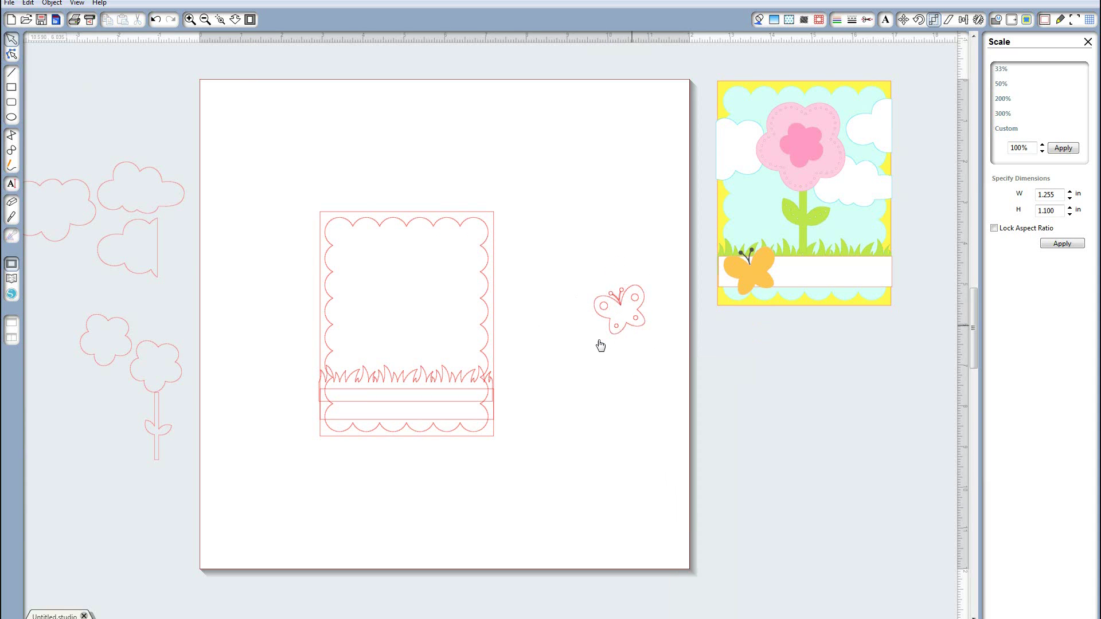
drag(600, 345, 576, 361)
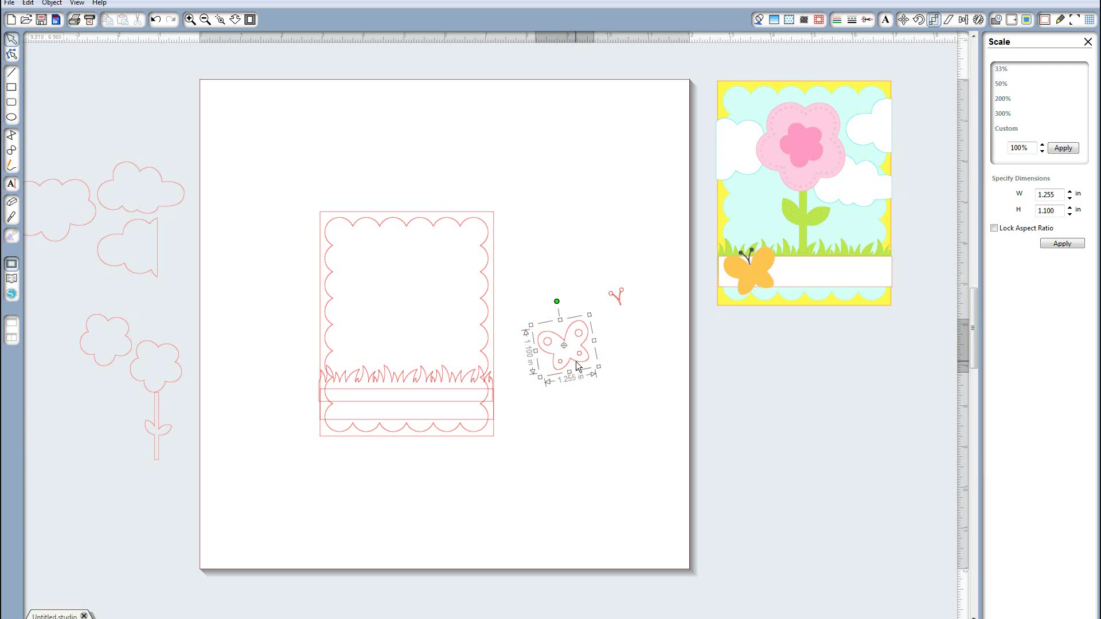
right_click(575, 362)
click(625, 583)
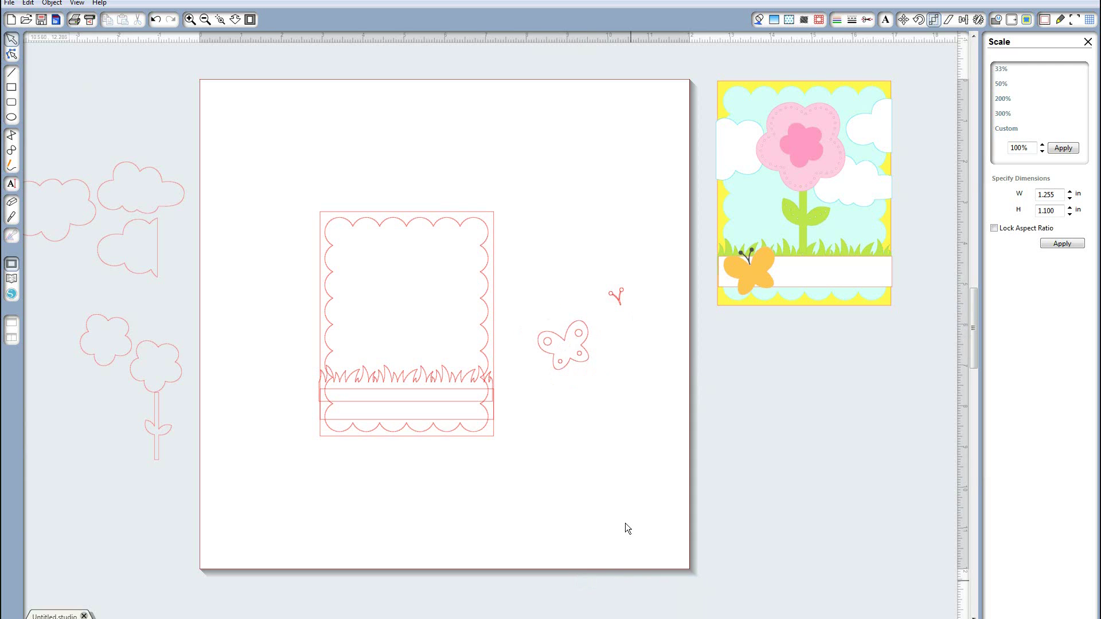
Place the plain butterfly outline over the banner's left end and delete the leftover circles and antennae
drag(557, 370, 363, 422)
click(543, 269)
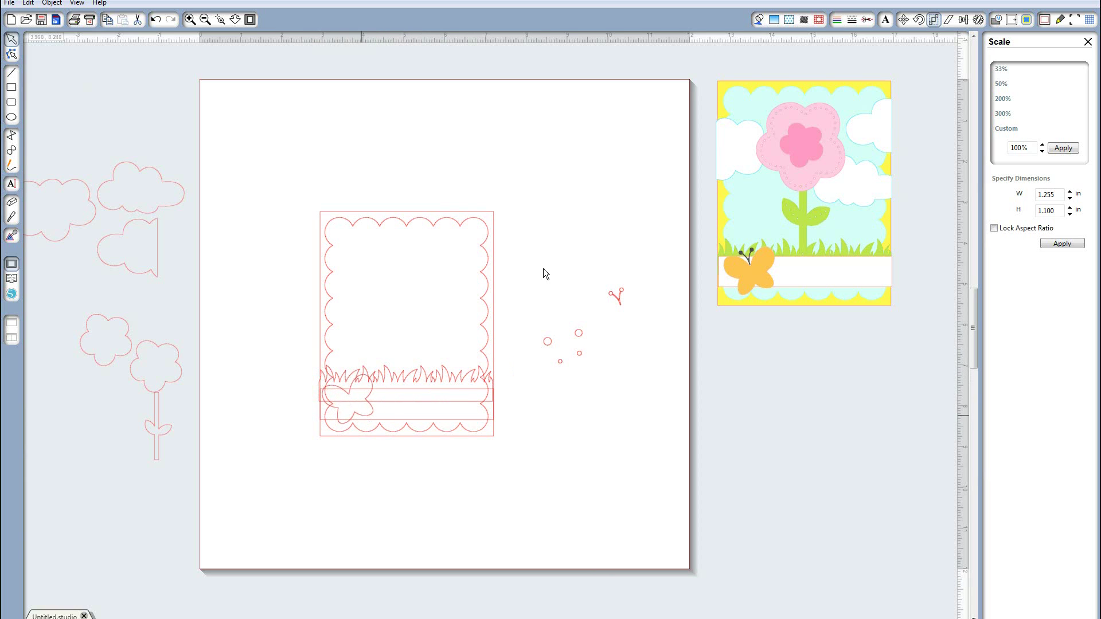
click(645, 377)
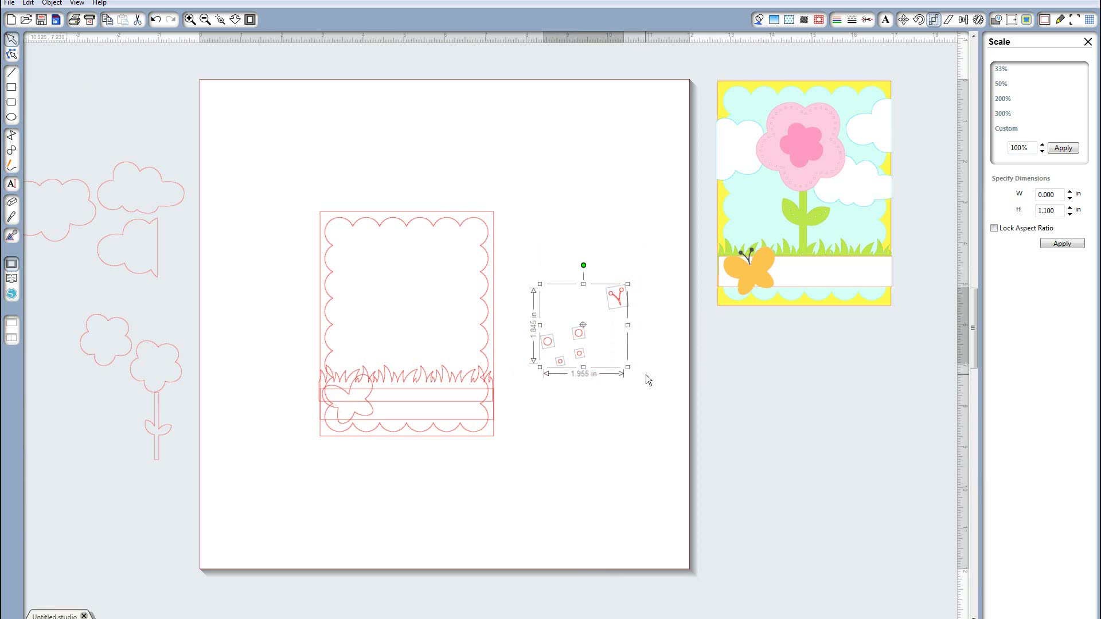
key(Delete)
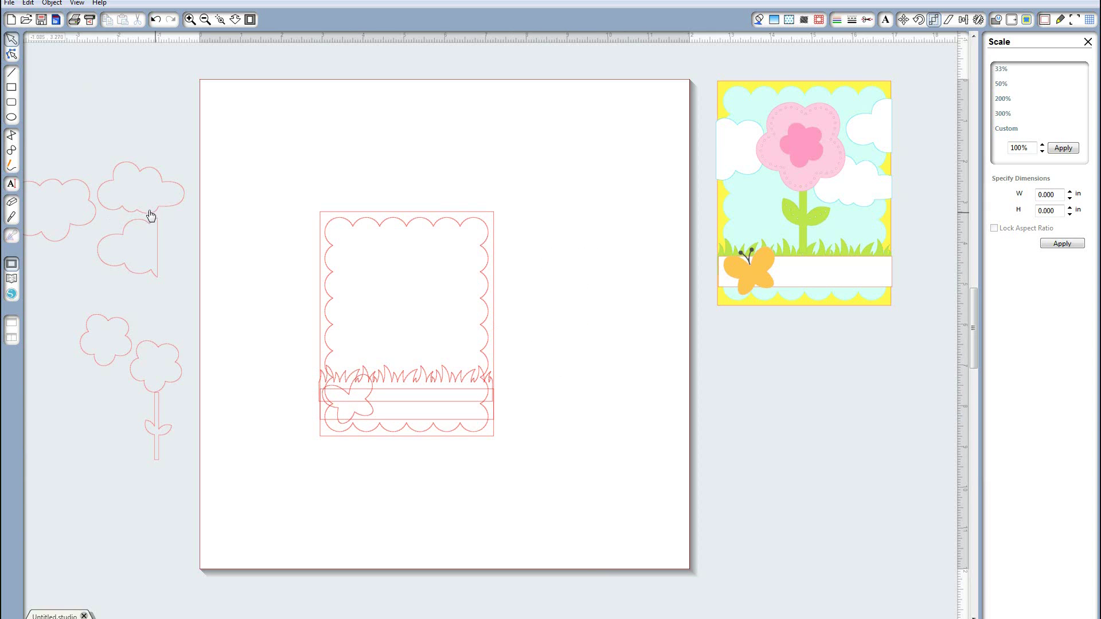
Place the flat-edged cloud over the card's upper right edge and the smaller full cloud just below it
drag(150, 237, 487, 230)
click(549, 186)
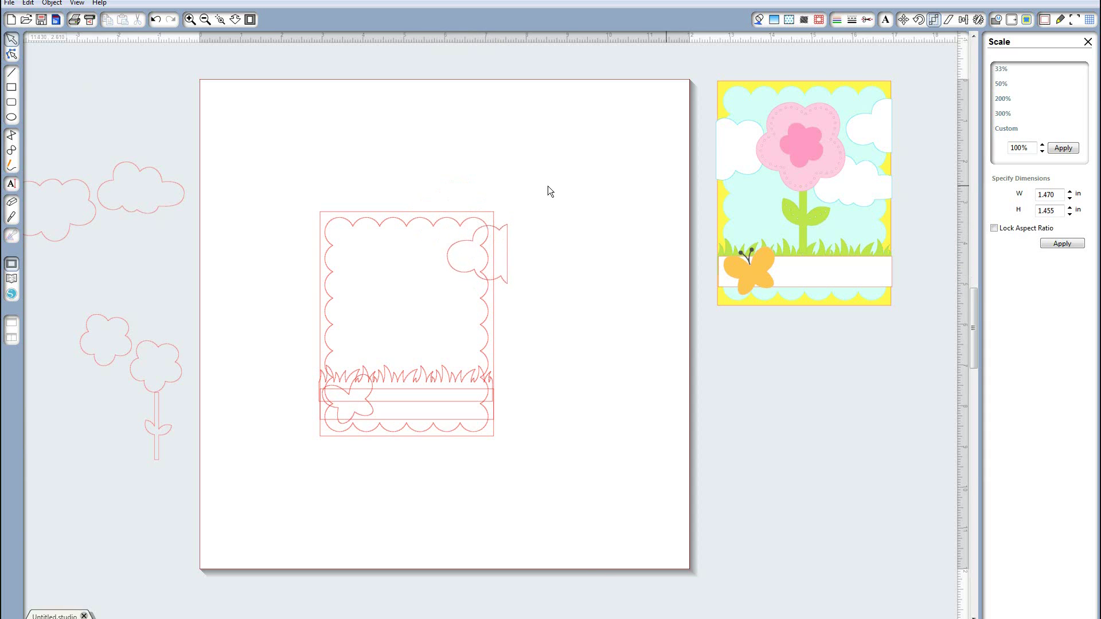
mouse_move(148, 200)
mouse_down()
mouse_move(218, 241)
mouse_move(465, 332)
mouse_up()
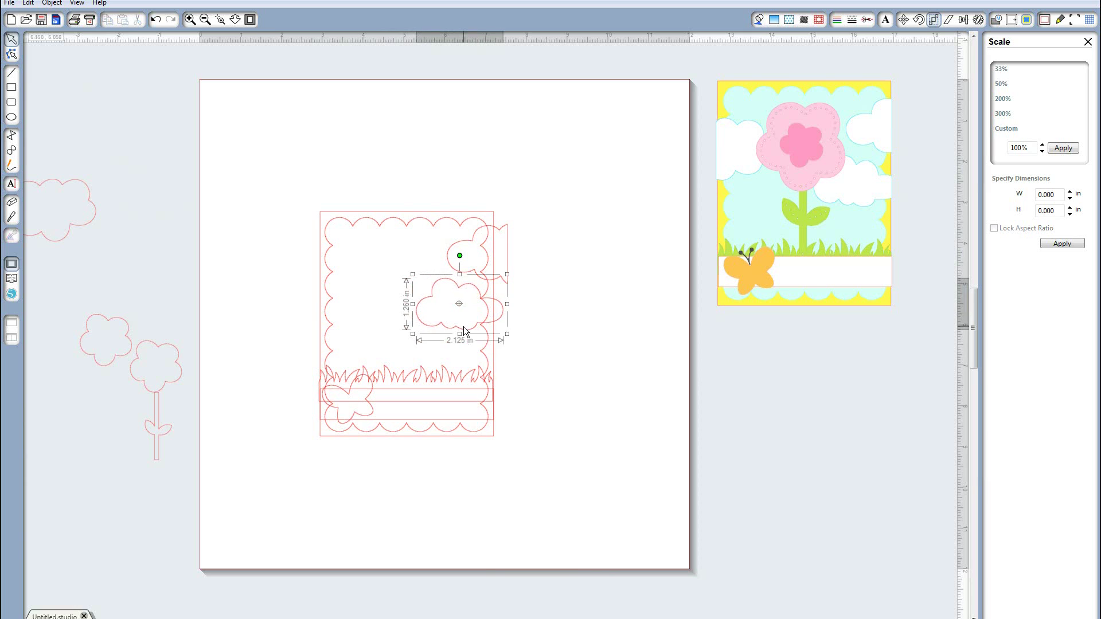
Flip the full cloud horizontally and shift it left so it sits inside the card's right edge
right_click(463, 326)
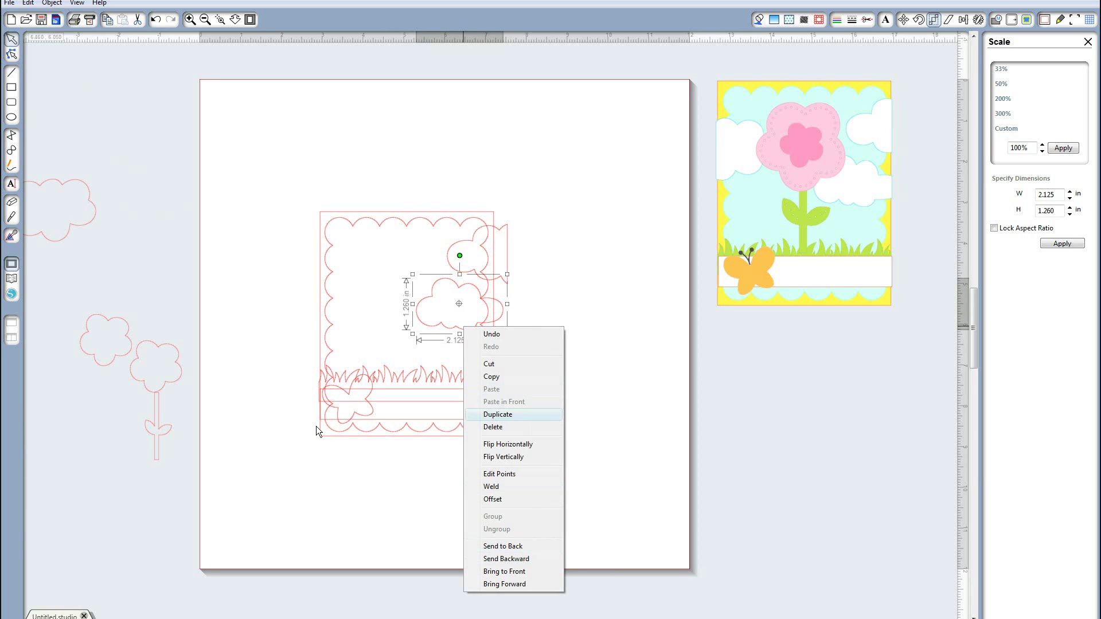
click(504, 445)
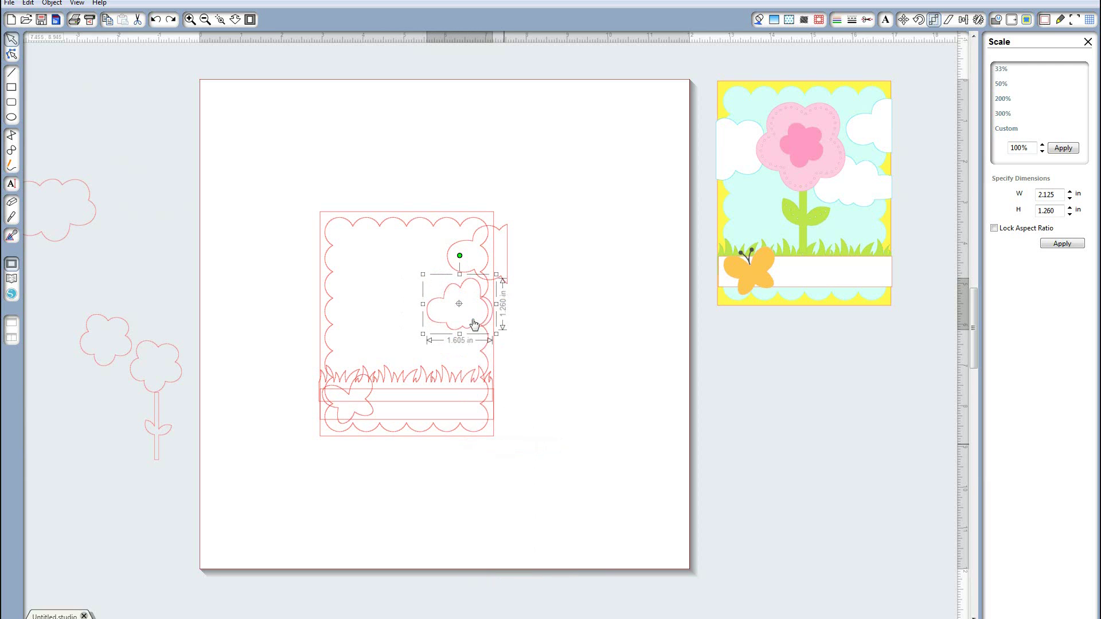
drag(463, 332, 438, 329)
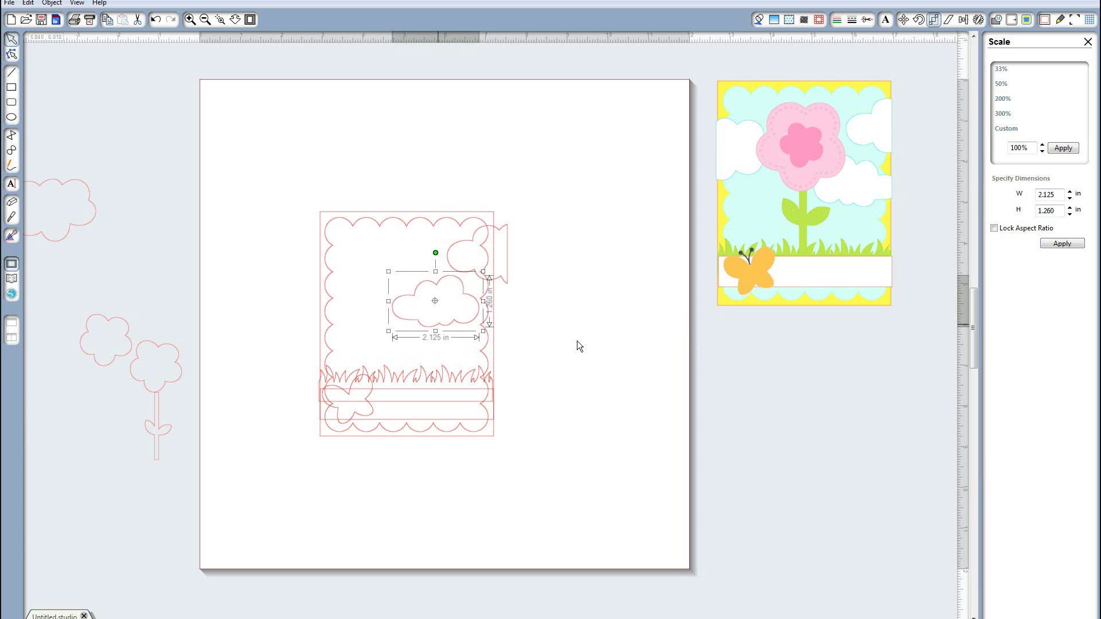
Flip the large full cloud horizontally, place it over the card's upper left edge, and lower the smaller full cloud slightly
click(153, 180)
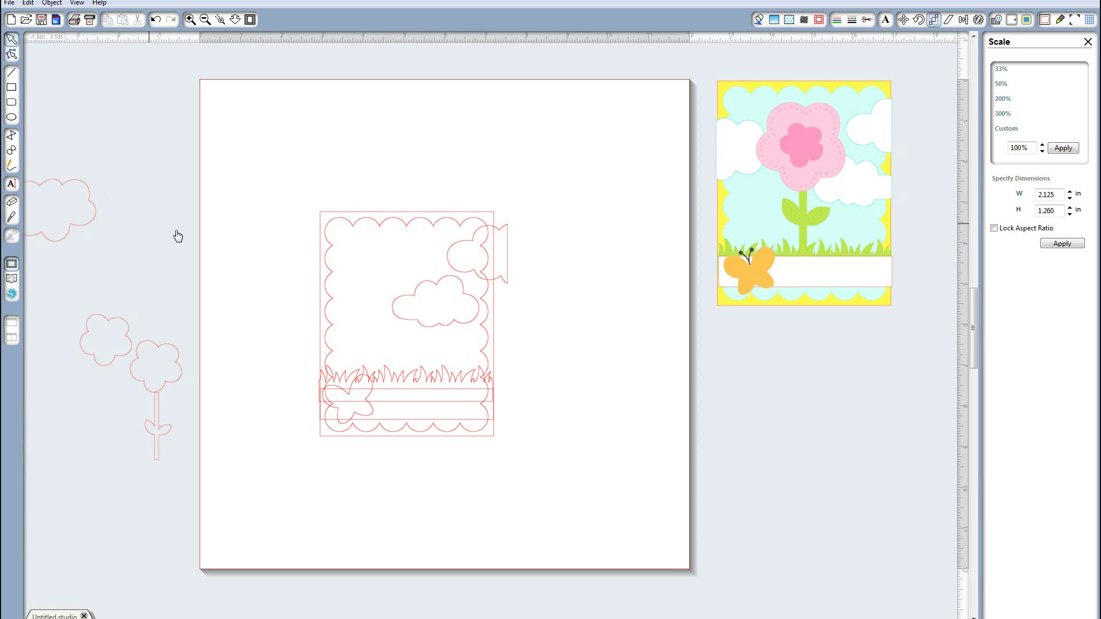
drag(66, 219, 293, 270)
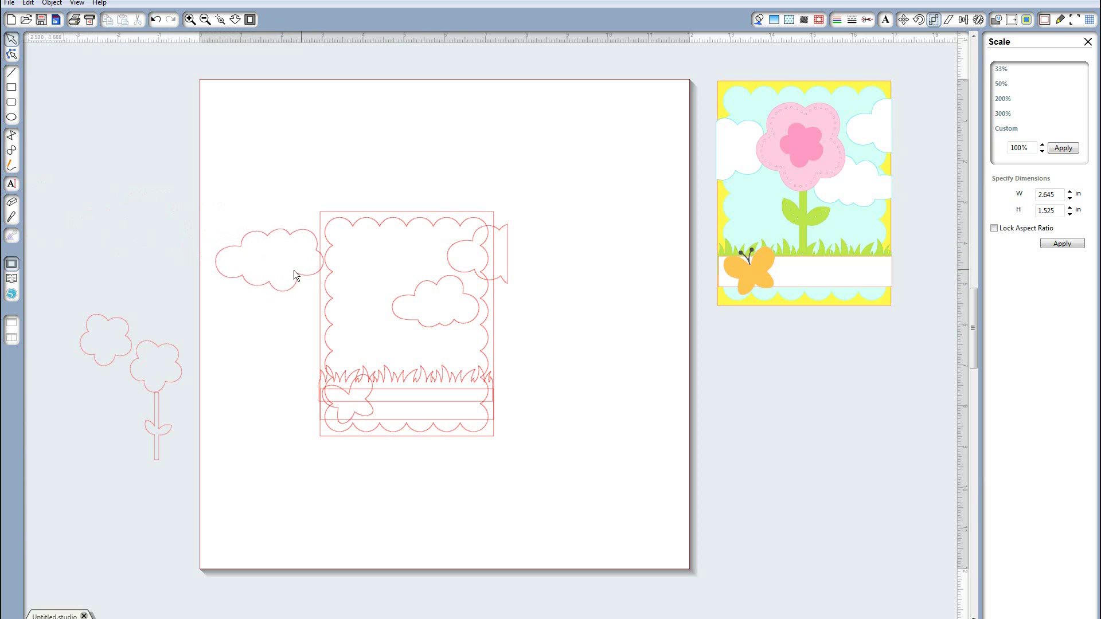
right_click(294, 280)
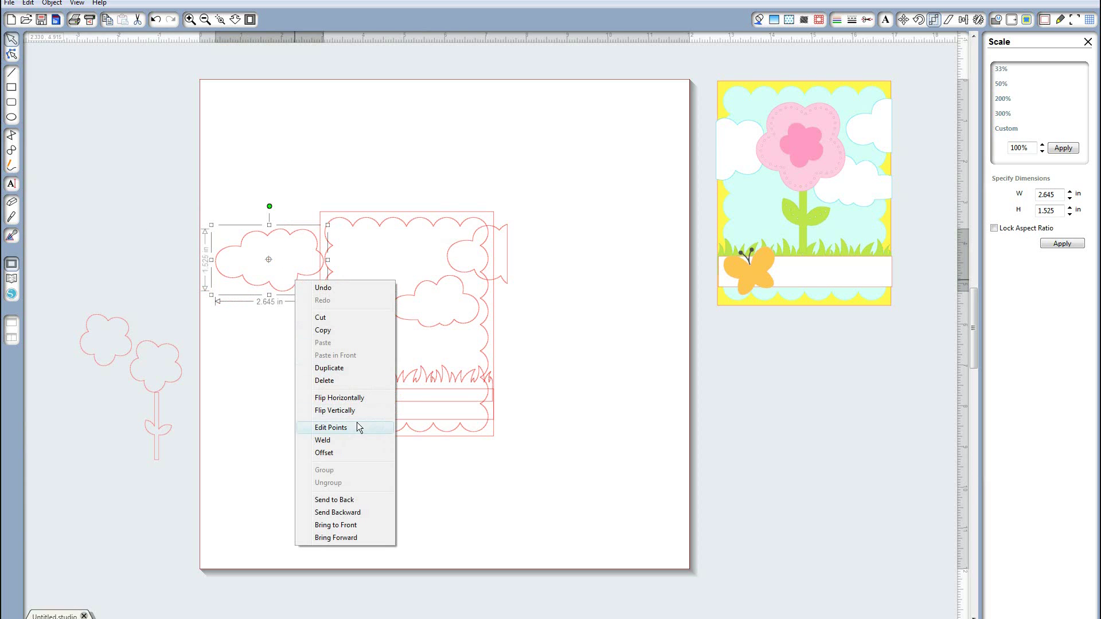
click(355, 401)
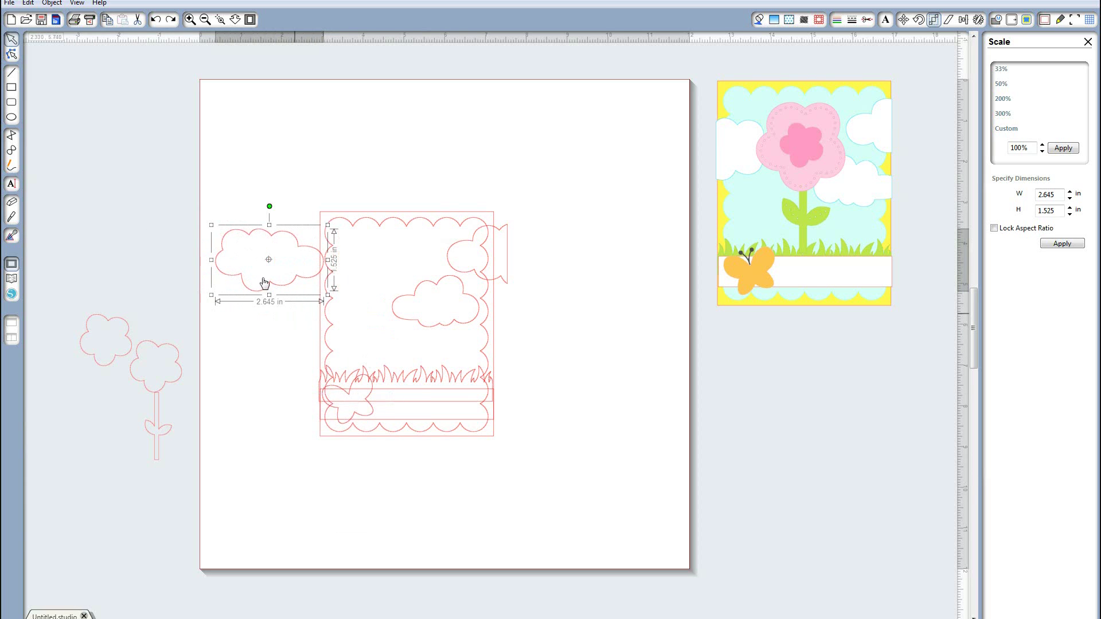
drag(276, 288, 355, 296)
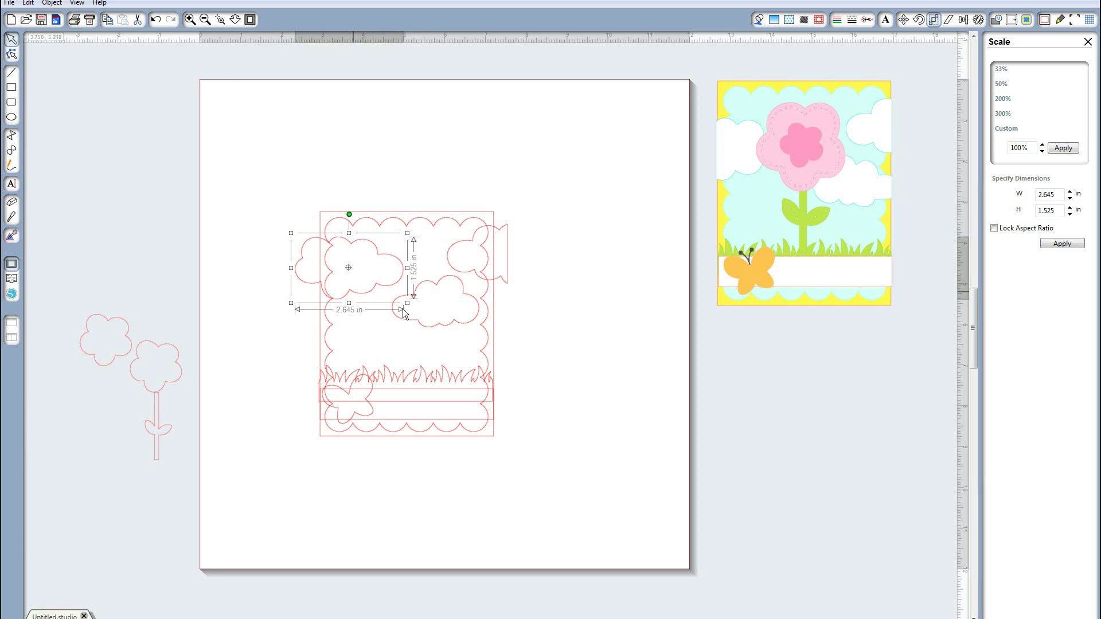
click(411, 326)
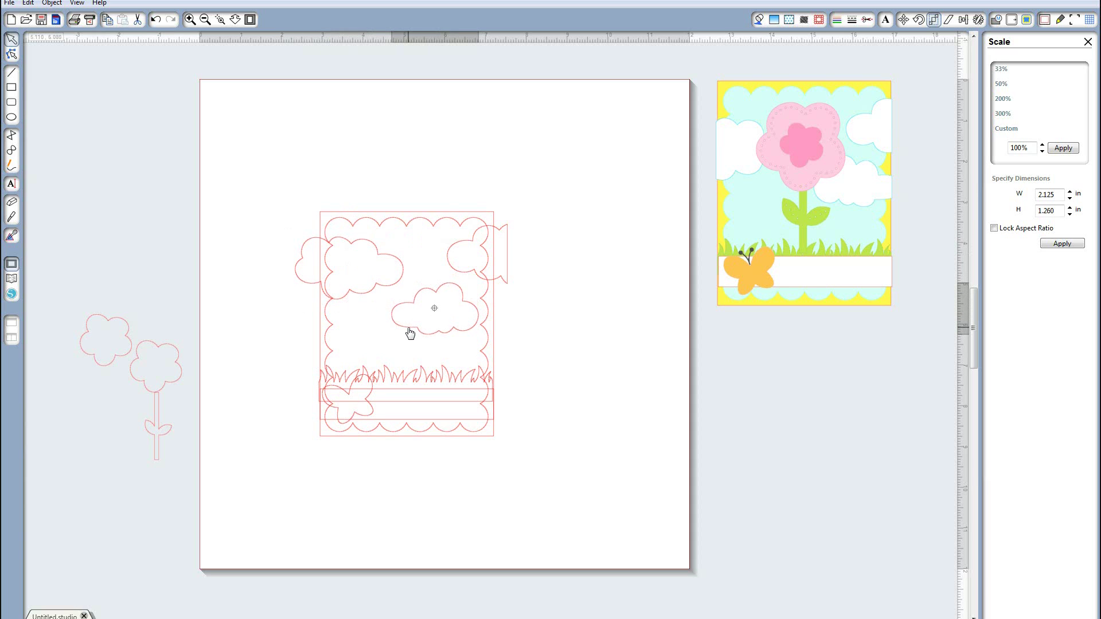
drag(362, 301, 351, 305)
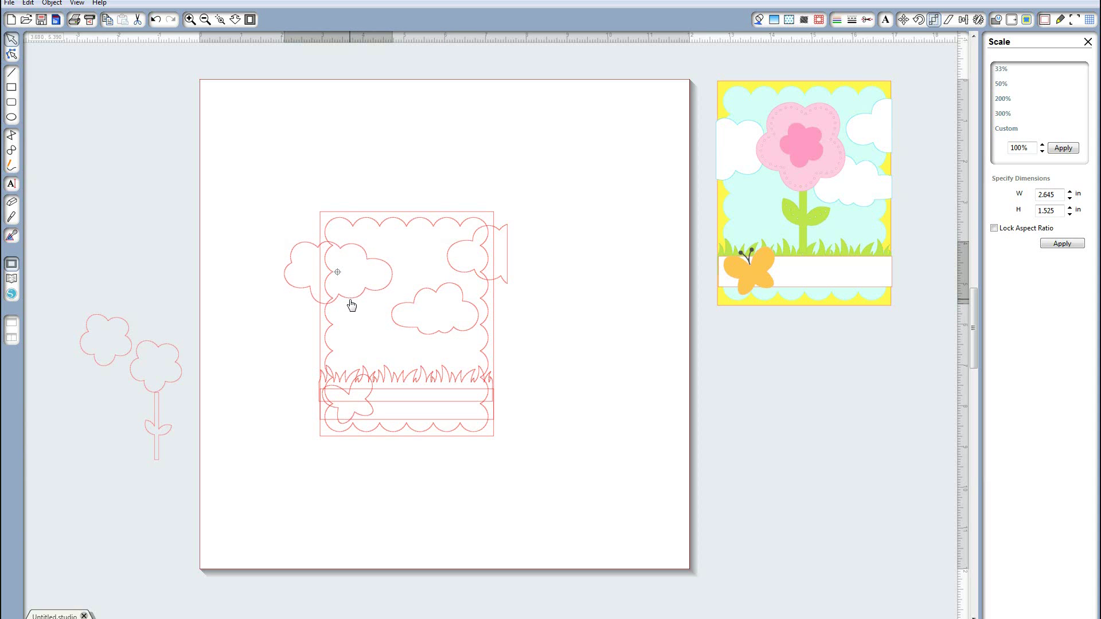
click(251, 275)
Slice the left cloud and the flat-edged right cloud along the card's side edges and delete the parts outside the card
click(11, 217)
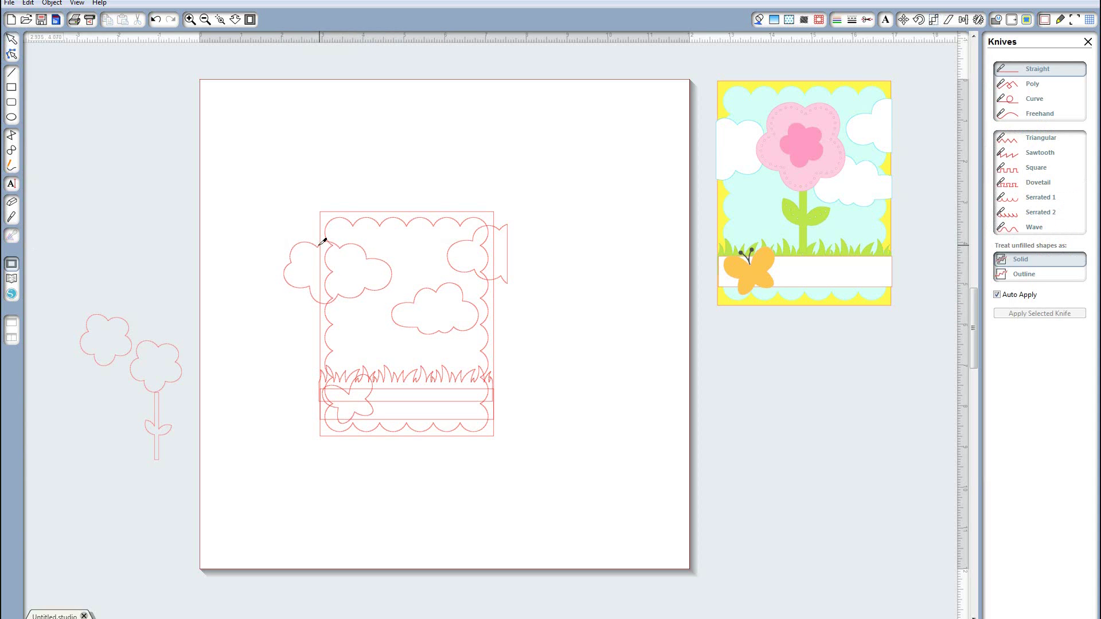
drag(318, 240, 318, 315)
click(12, 218)
drag(495, 248, 496, 284)
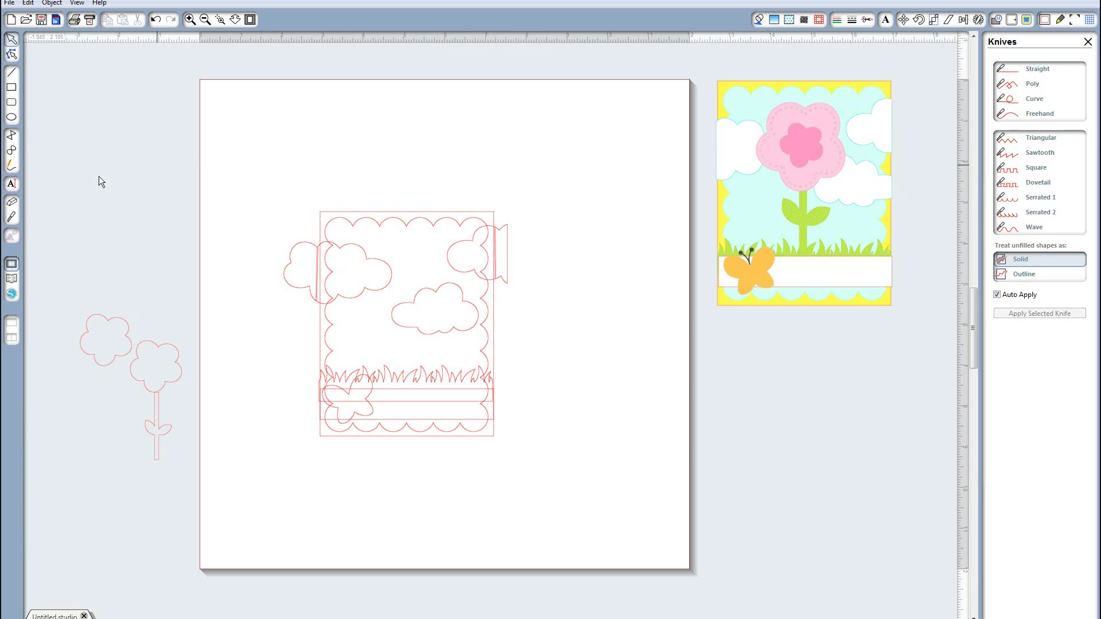
click(299, 294)
key(Delete)
click(503, 280)
key(Delete)
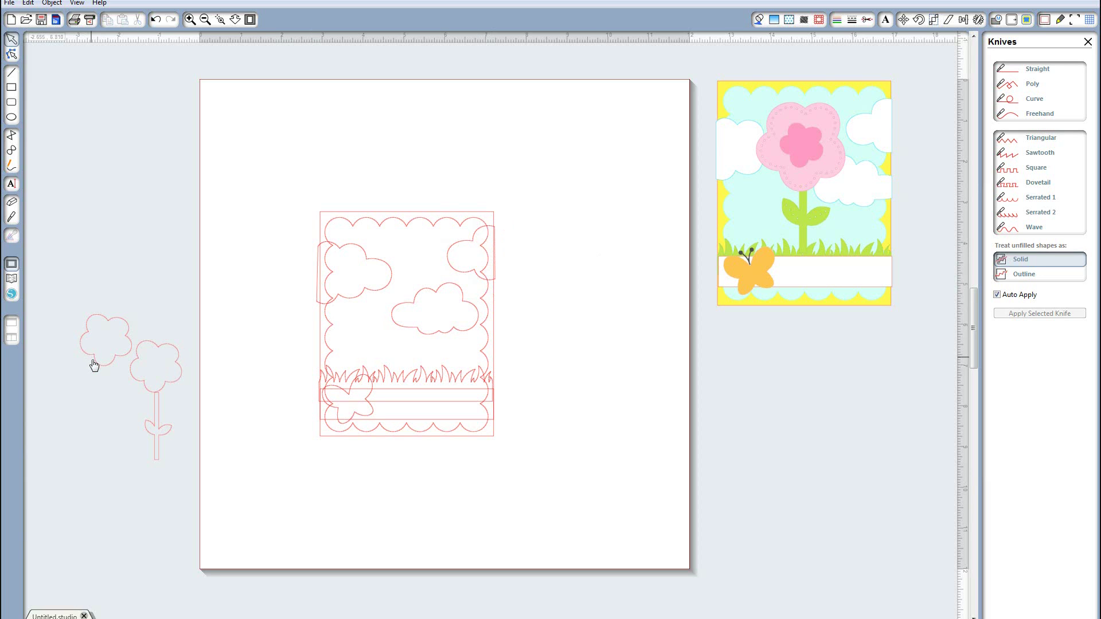
Move the loose five-petal flower onto the page, to the right of the card
drag(106, 340, 603, 309)
right_click(590, 328)
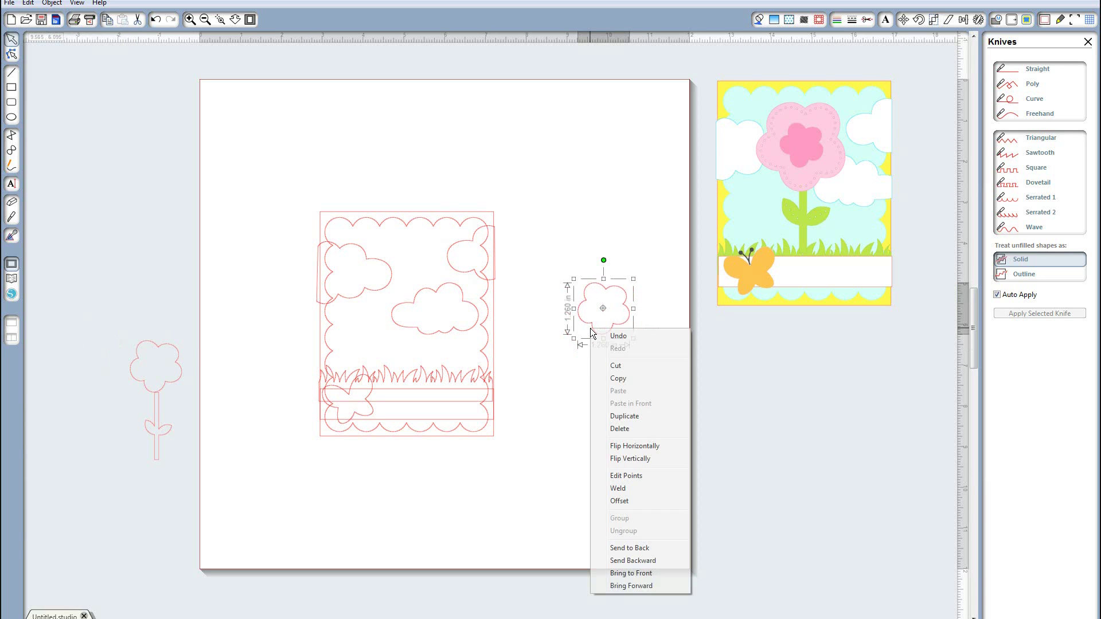
click(637, 421)
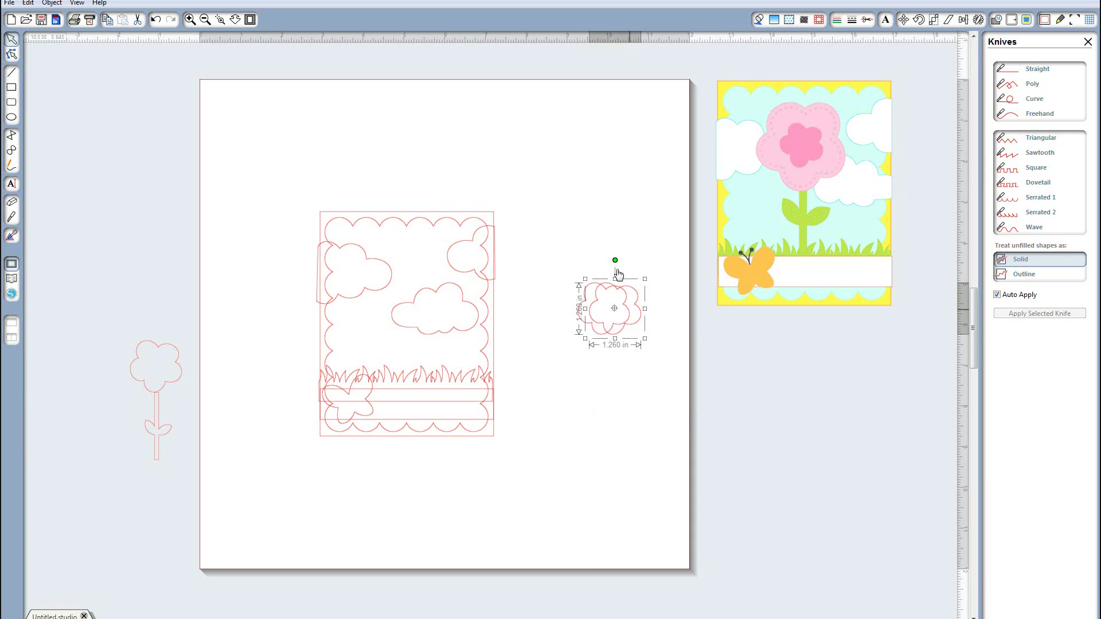
drag(616, 281, 573, 209)
click(586, 281)
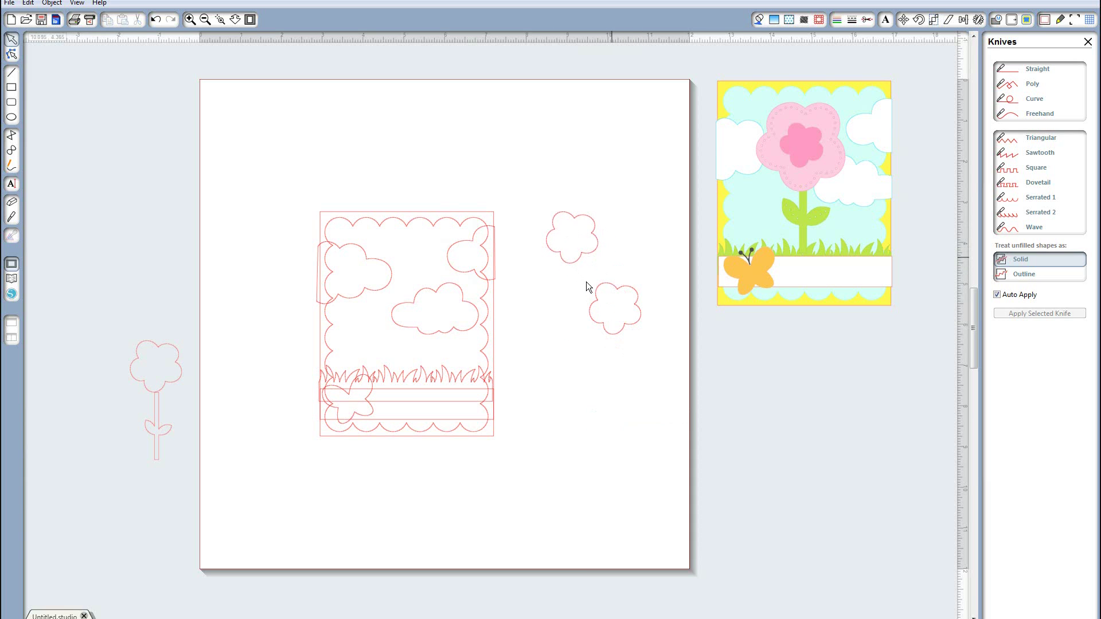
click(613, 295)
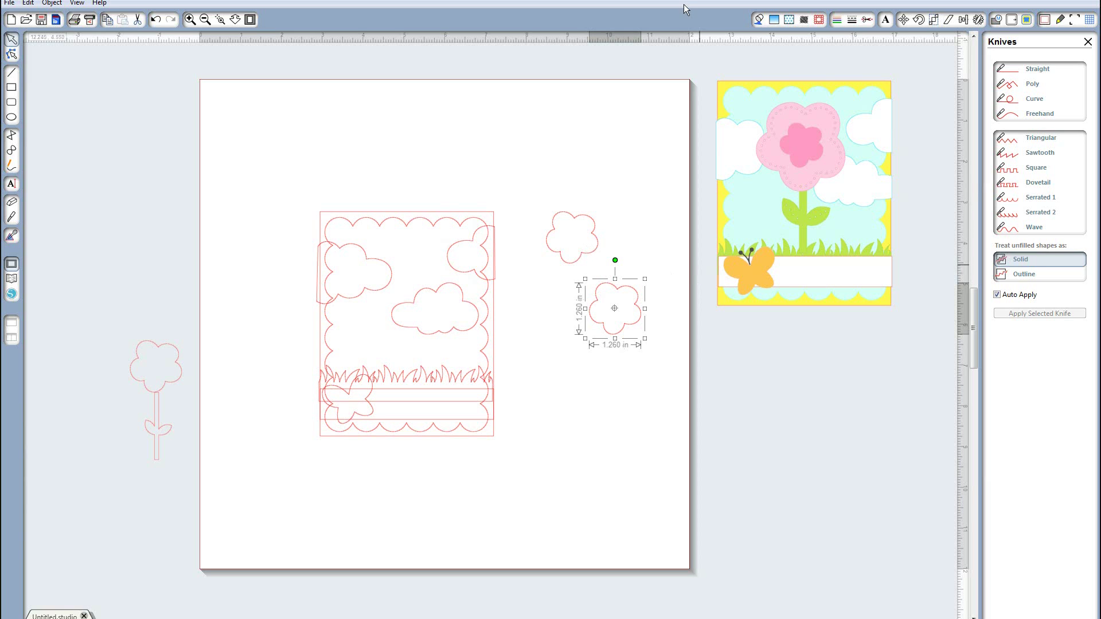
click(591, 258)
key(Delete)
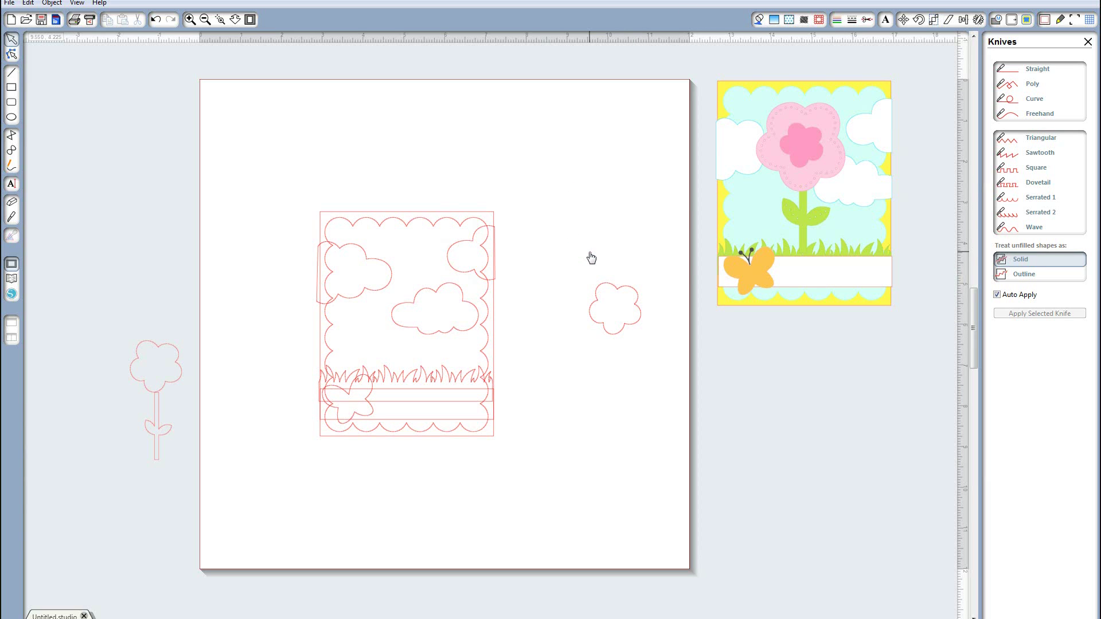
Scale the flower beside the card to a width of 2 in with the aspect ratio locked
click(634, 298)
click(935, 21)
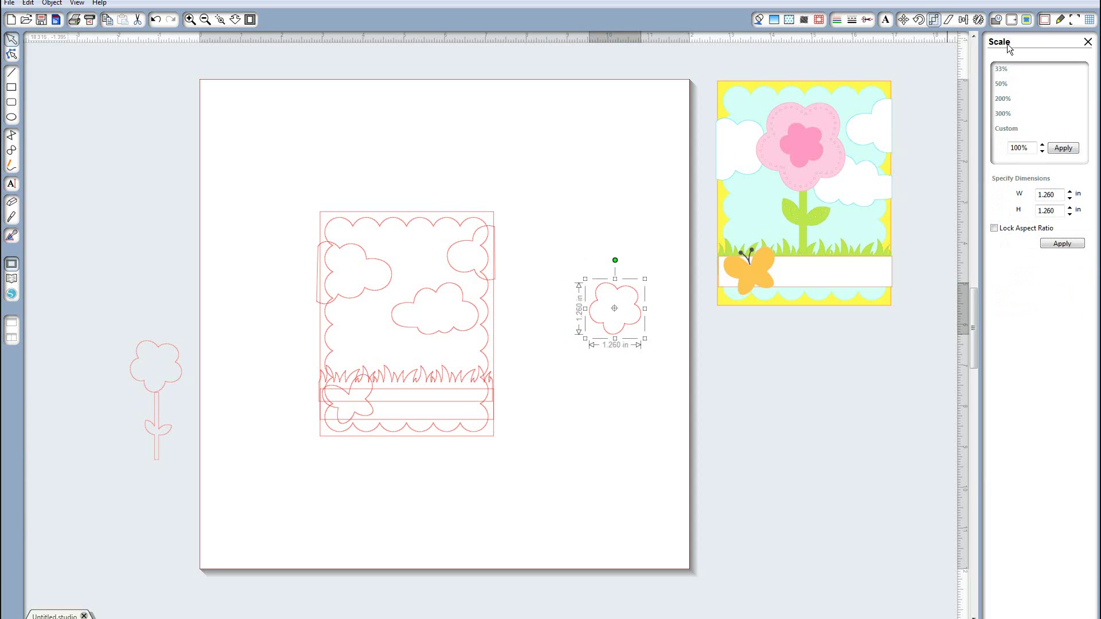
drag(1036, 195, 1086, 191)
text(2)
click(994, 229)
click(1076, 247)
Duplicate the 2 in flower and move one above the other, then shrink the small flower to about 1.035 in above the card
right_click(641, 337)
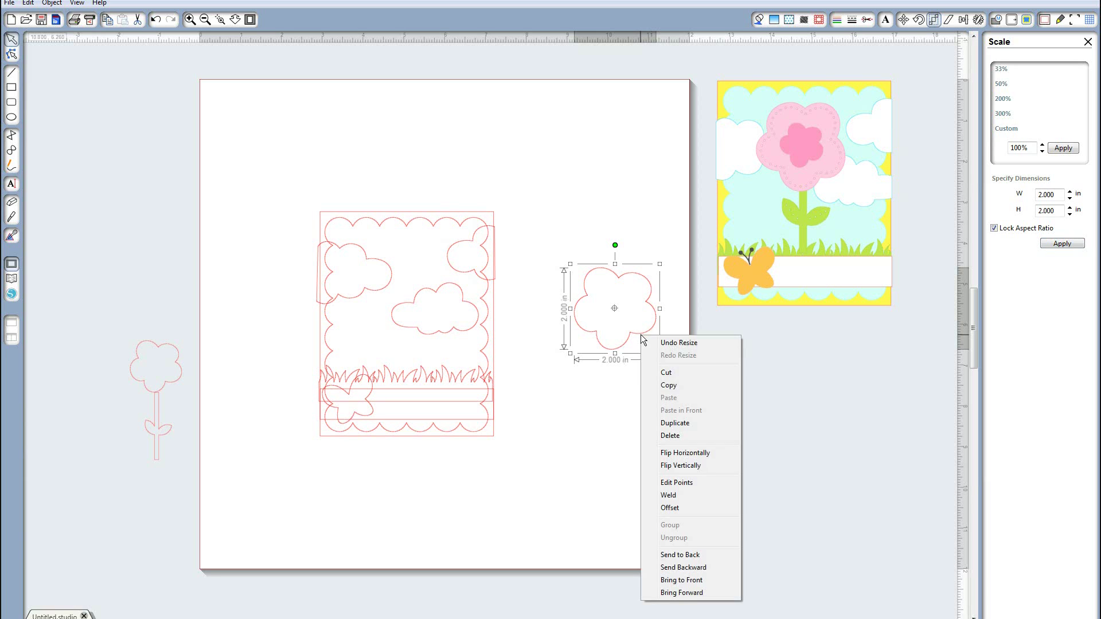
click(674, 424)
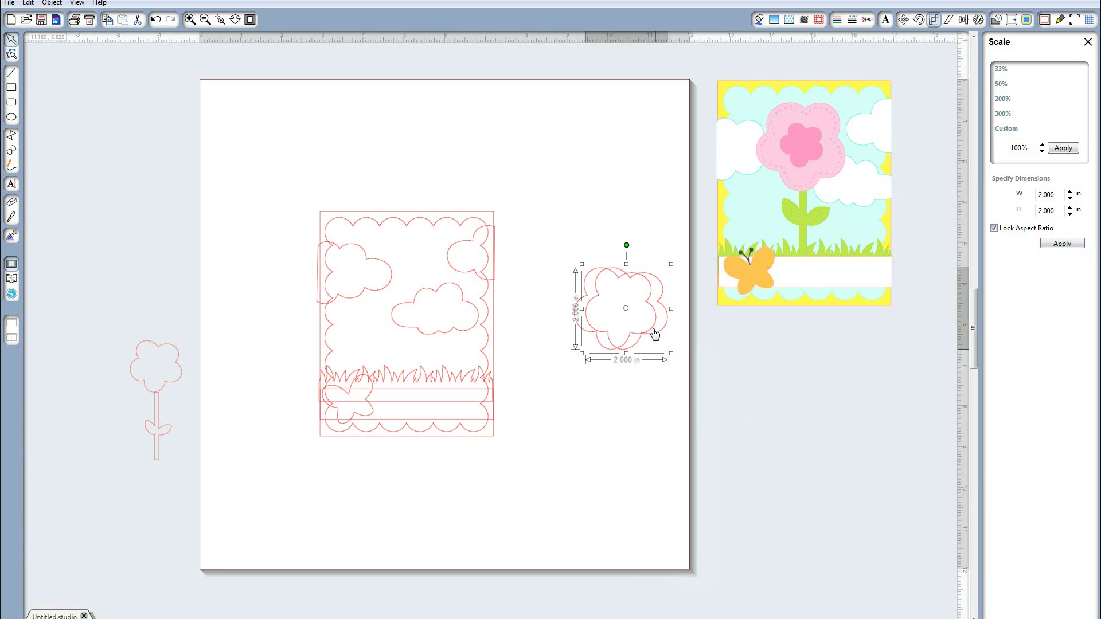
drag(642, 295, 585, 208)
drag(165, 386, 693, 309)
drag(630, 336, 493, 178)
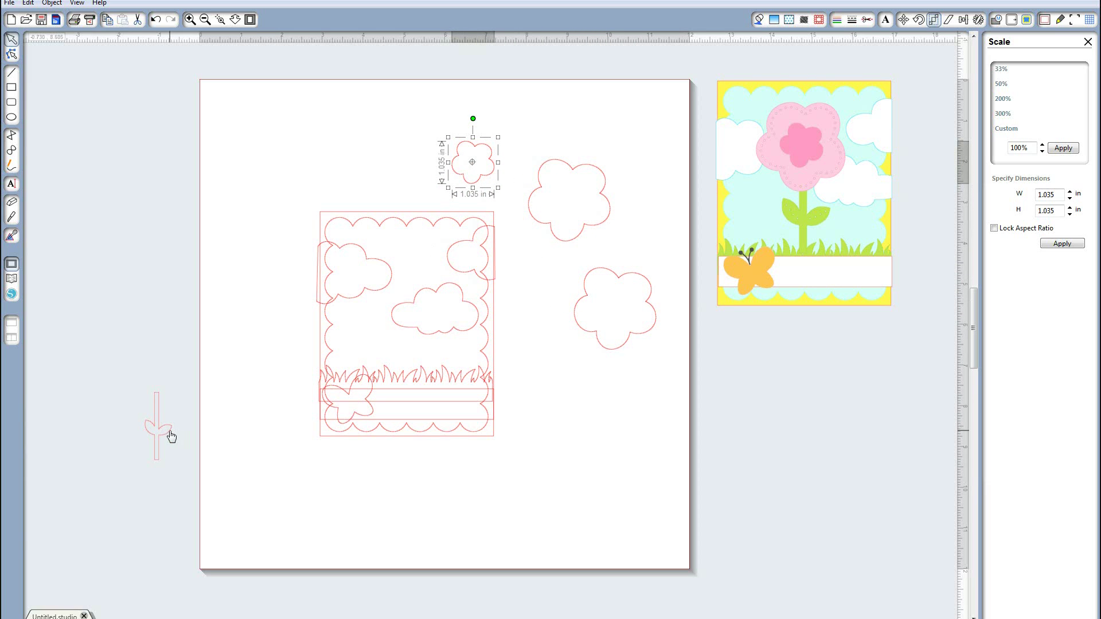
Move the leafy stem onto the page right of the card and enlarge it to about 1.185 by 3.005 in
drag(170, 437, 602, 486)
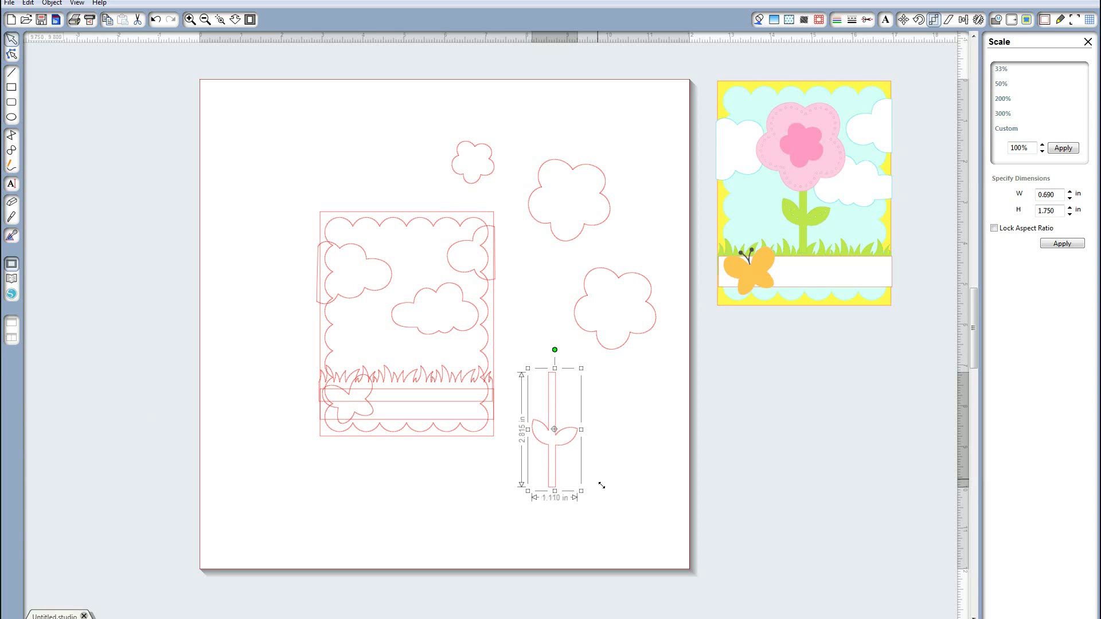
drag(602, 486, 606, 493)
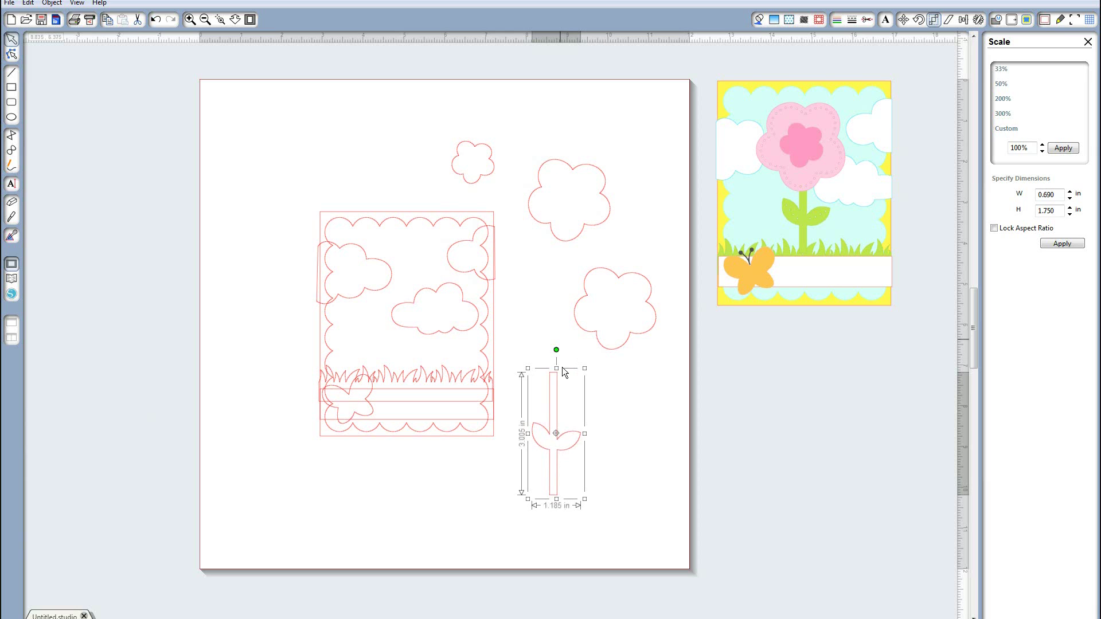
mouse_move(570, 438)
mouse_down()
mouse_move(423, 327)
mouse_move(420, 337)
mouse_move(474, 352)
mouse_move(568, 431)
mouse_up()
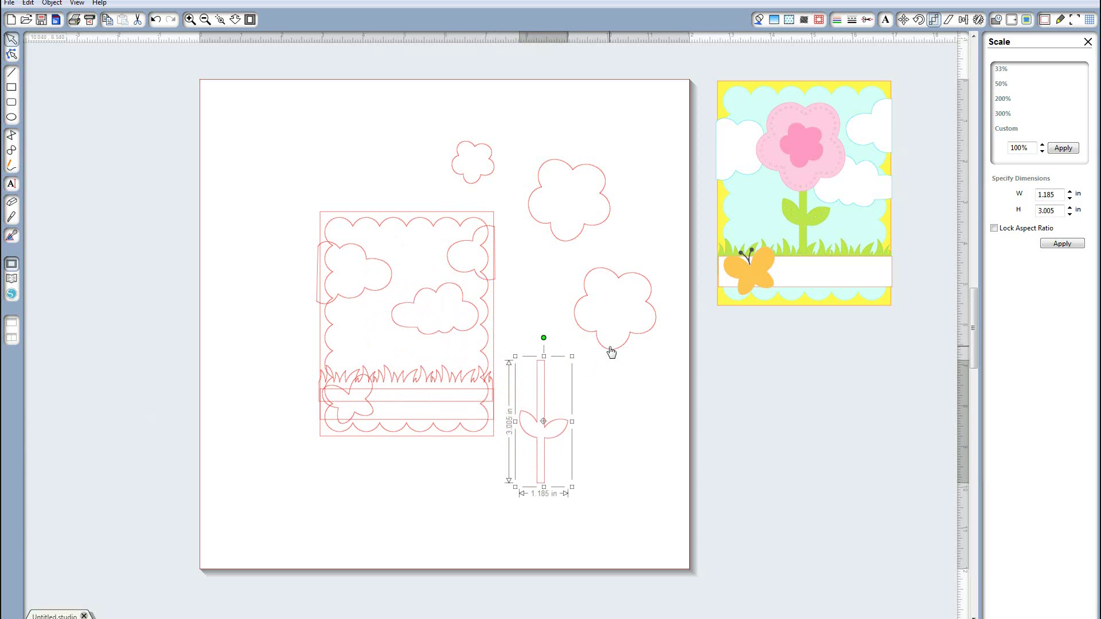
Place the lower 2 in flower between the clouds on the card and shift the leafy stem up beside the card
drag(611, 352, 399, 324)
click(562, 419)
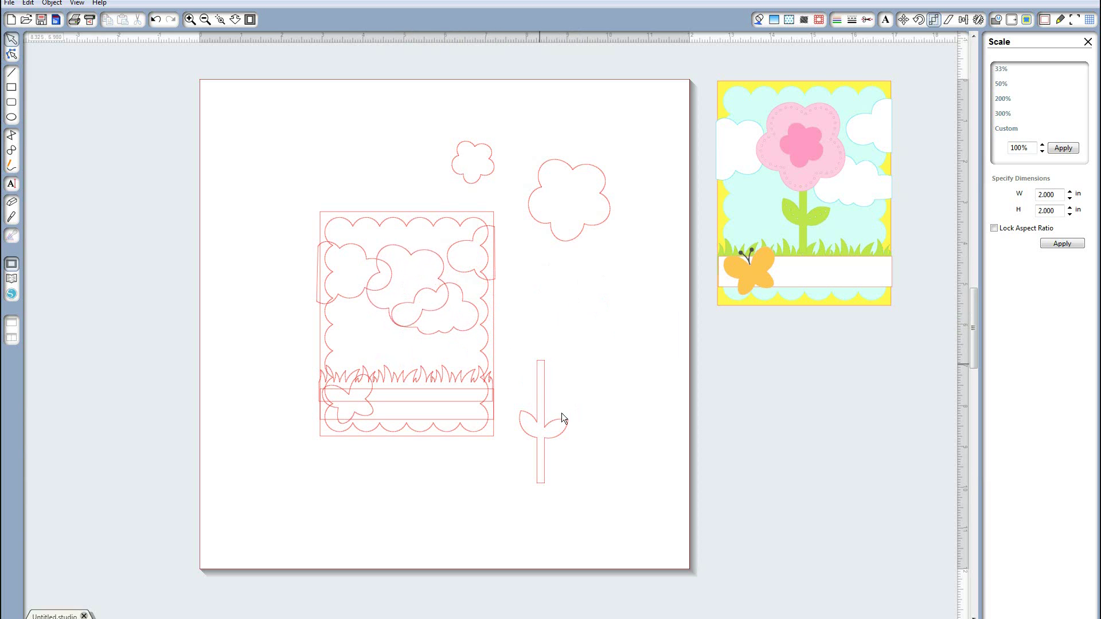
drag(560, 425, 574, 371)
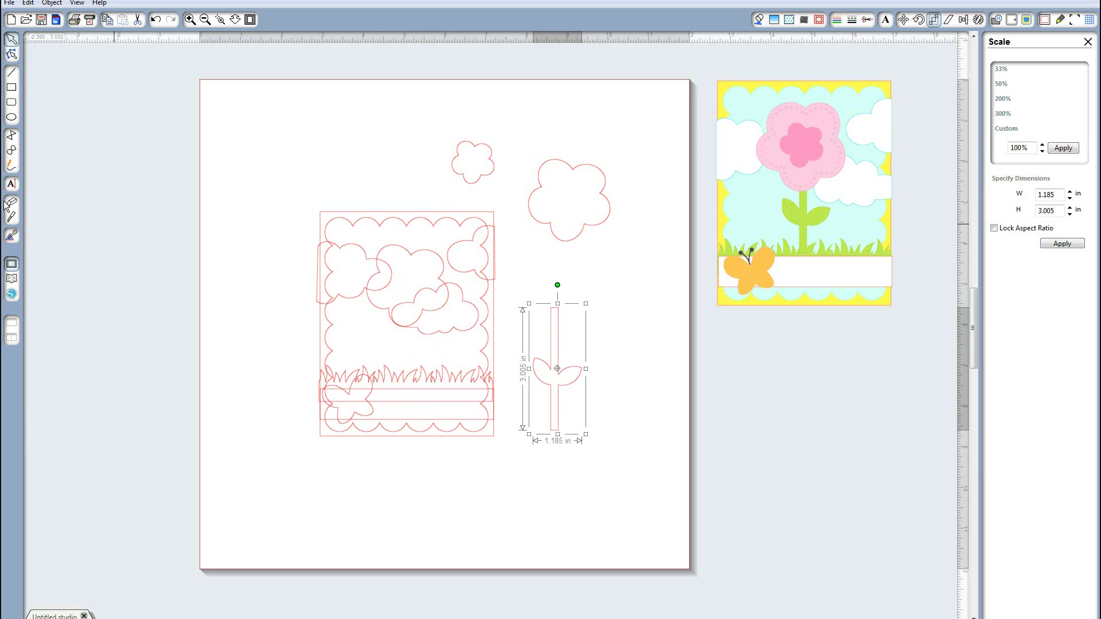
Slice off and delete both ends of the stem, and move the remaining leafy piece to the left of the card
click(11, 217)
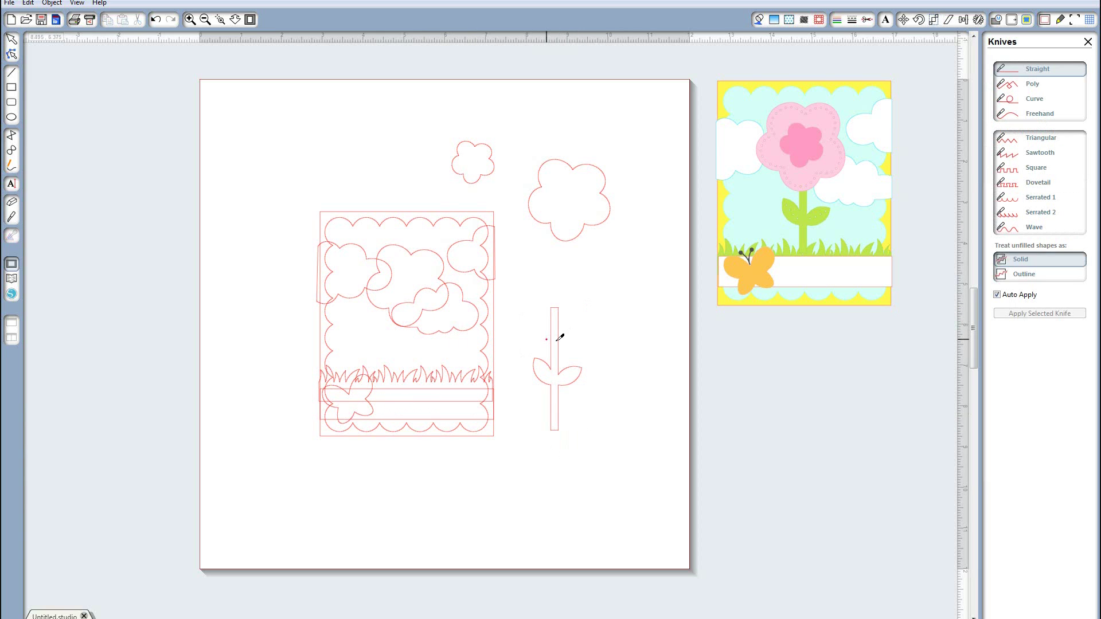
drag(561, 338, 573, 339)
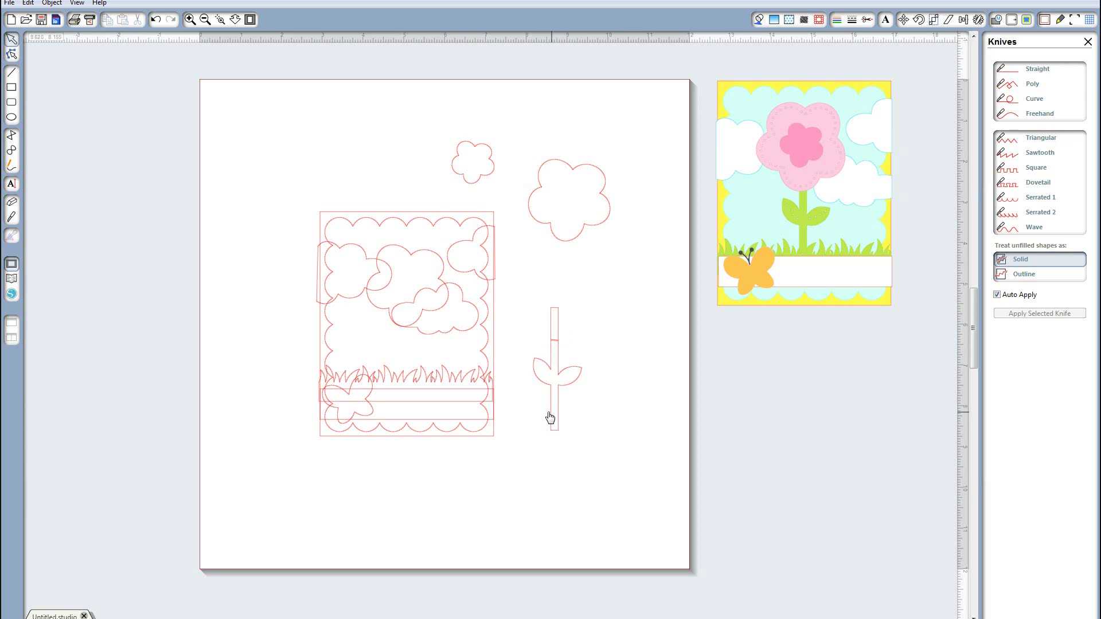
click(11, 218)
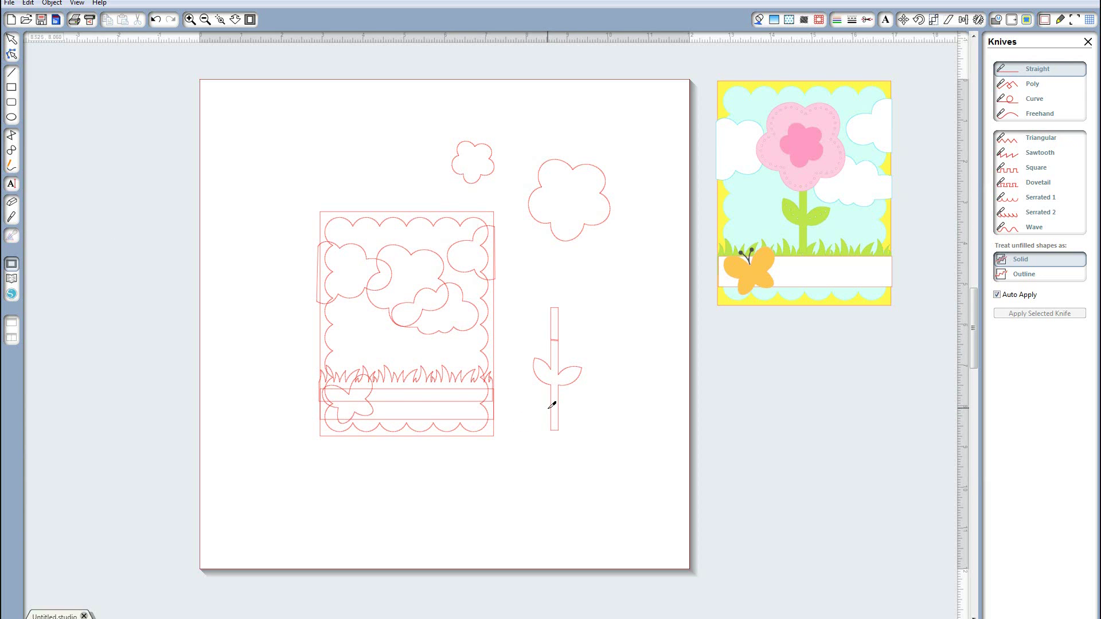
drag(546, 409, 565, 408)
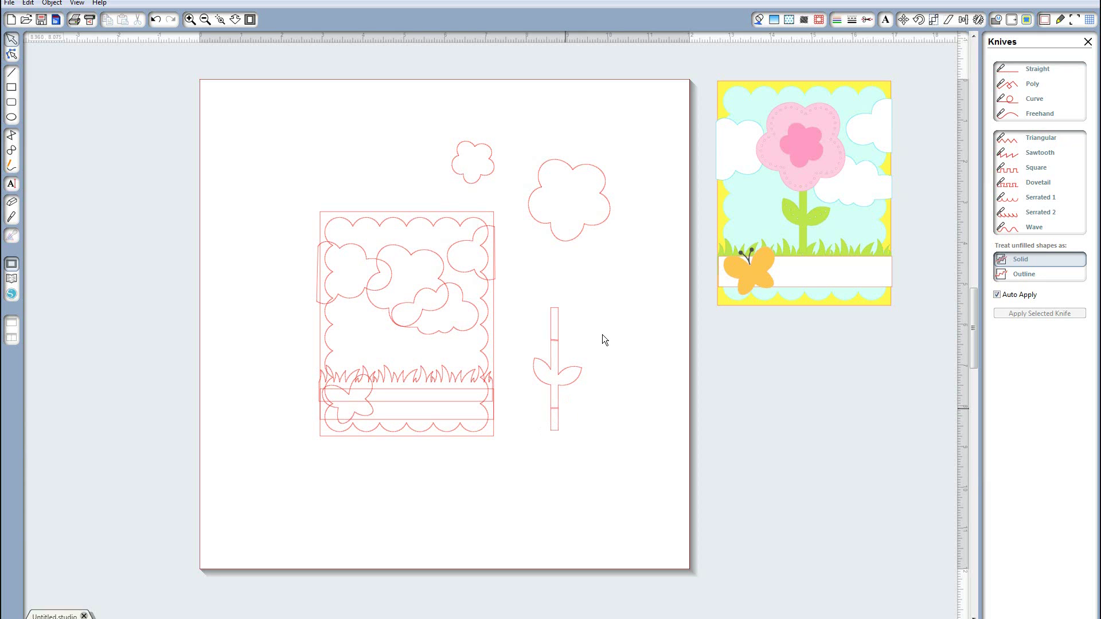
click(559, 424)
key(Delete)
click(559, 341)
drag(560, 400, 242, 389)
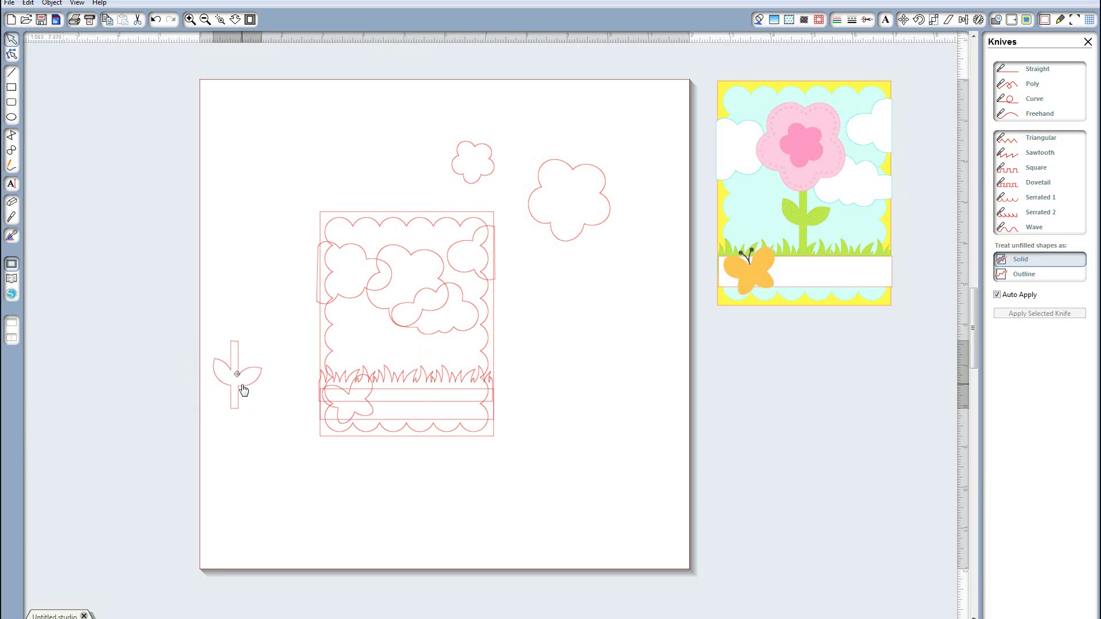
Move the 2 in flower off the card to the empty area right of it, below the other large flower
click(413, 262)
click(485, 180)
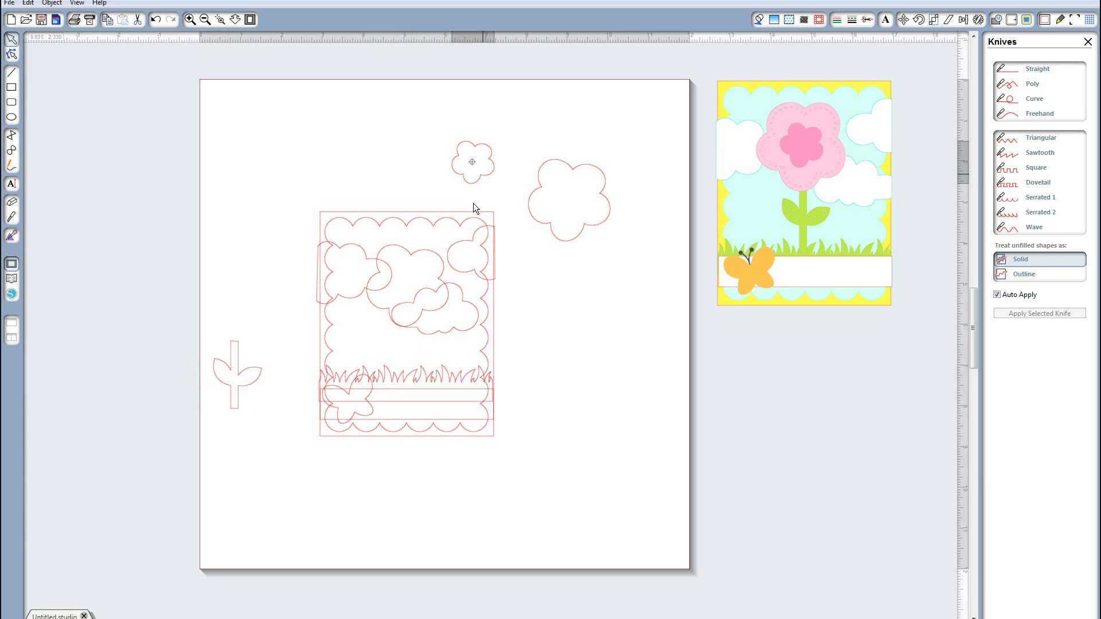
drag(436, 259, 607, 306)
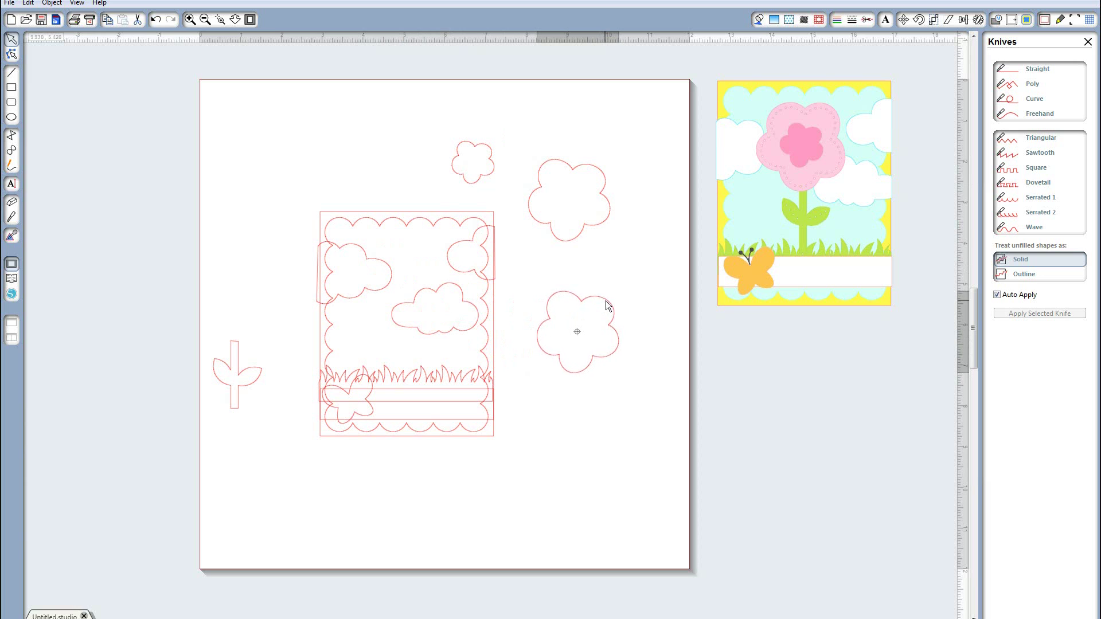
click(607, 306)
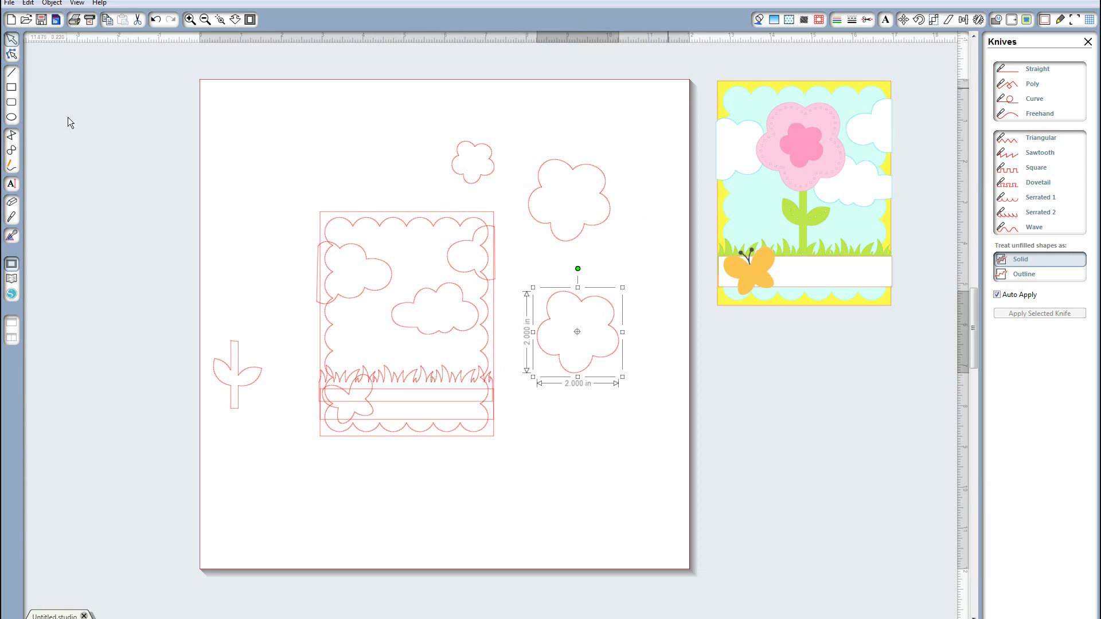
Start a text object on the empty page area below the card and set its font to Courier New
click(11, 184)
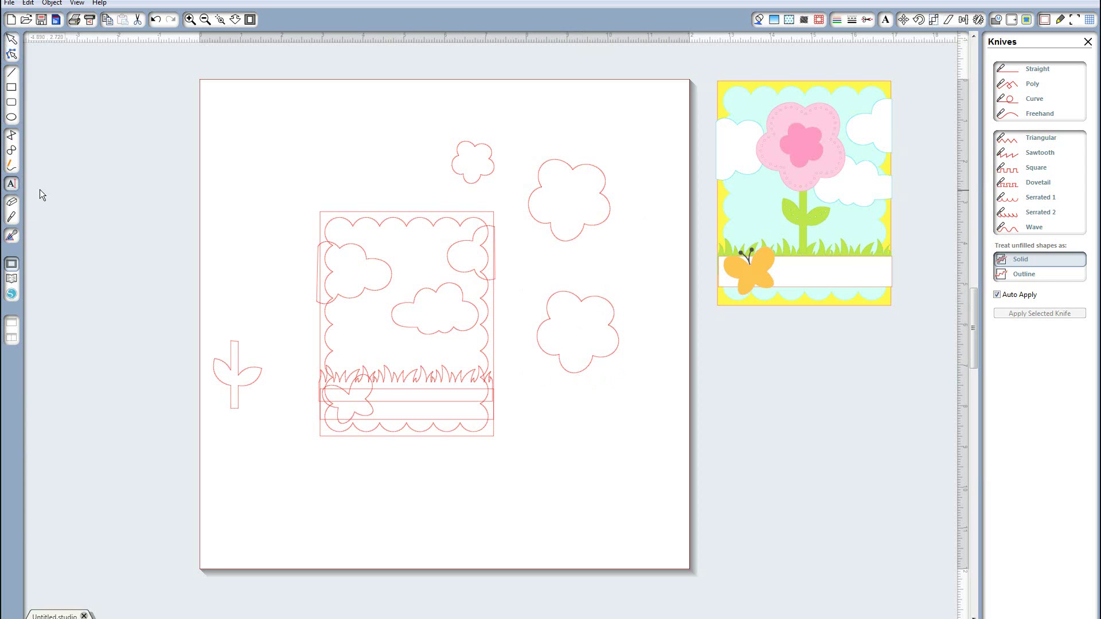
click(236, 508)
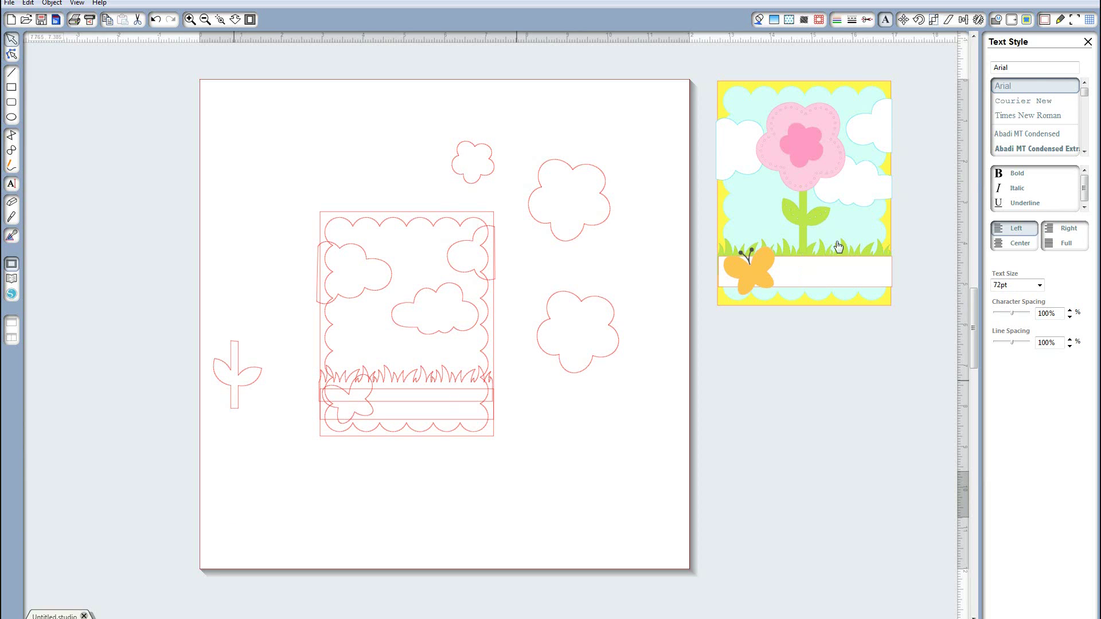
click(1024, 102)
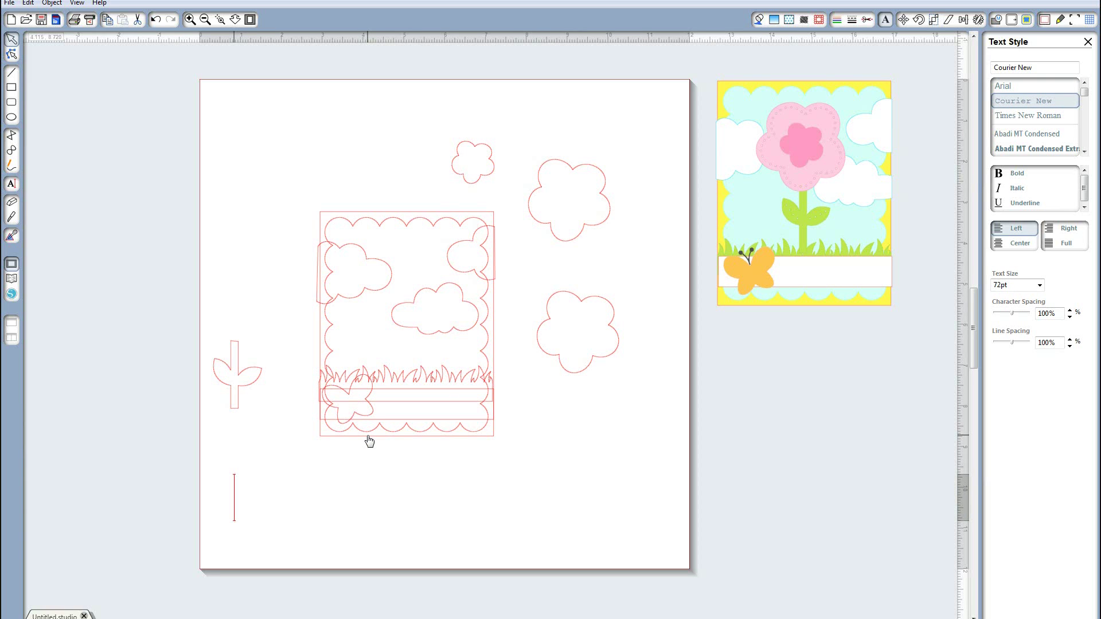
Enter lowercase letter o's separated by single spaces, running on to a second line
text(O o)
key(BackSpace)
key(BackSpace)
key(BackSpace)
key(BackSpace)
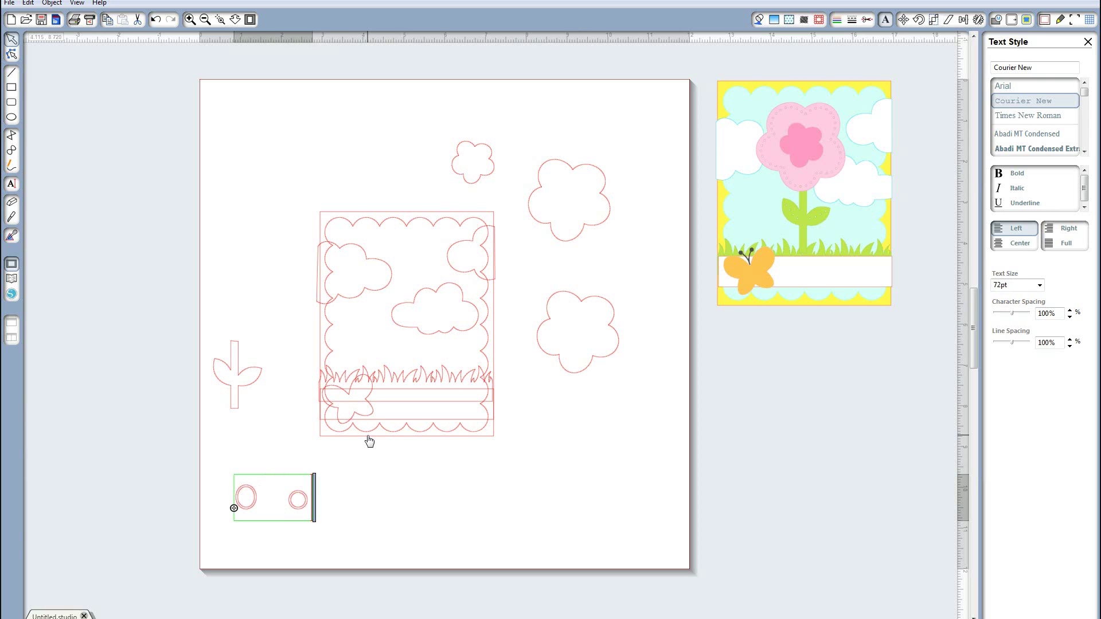
text(oo)
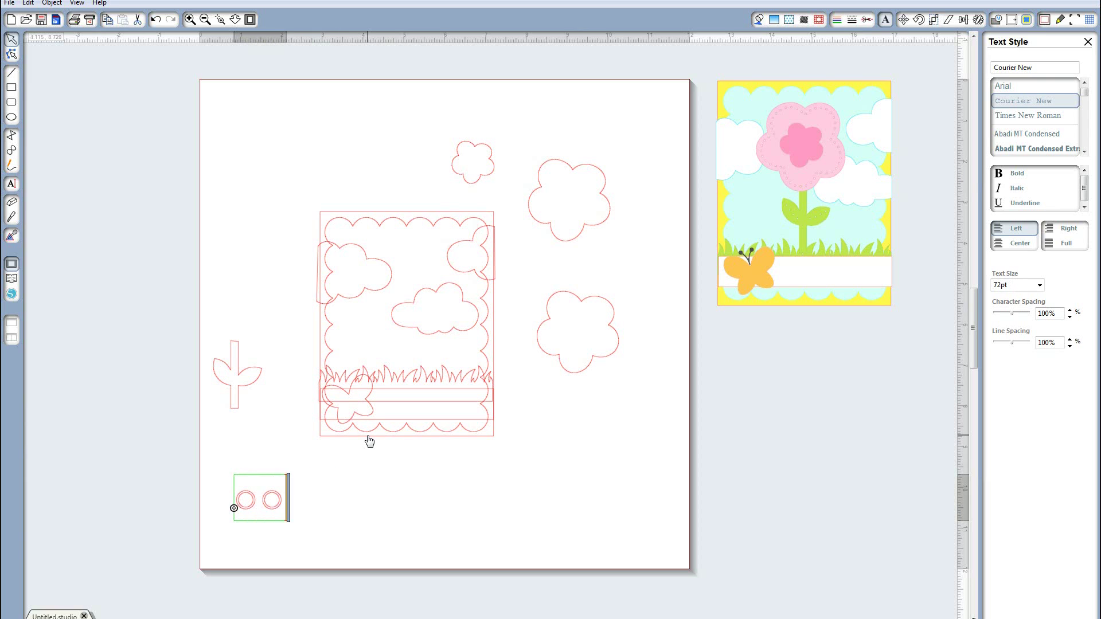
key(BackSpace)
text(o o o o o o o o)
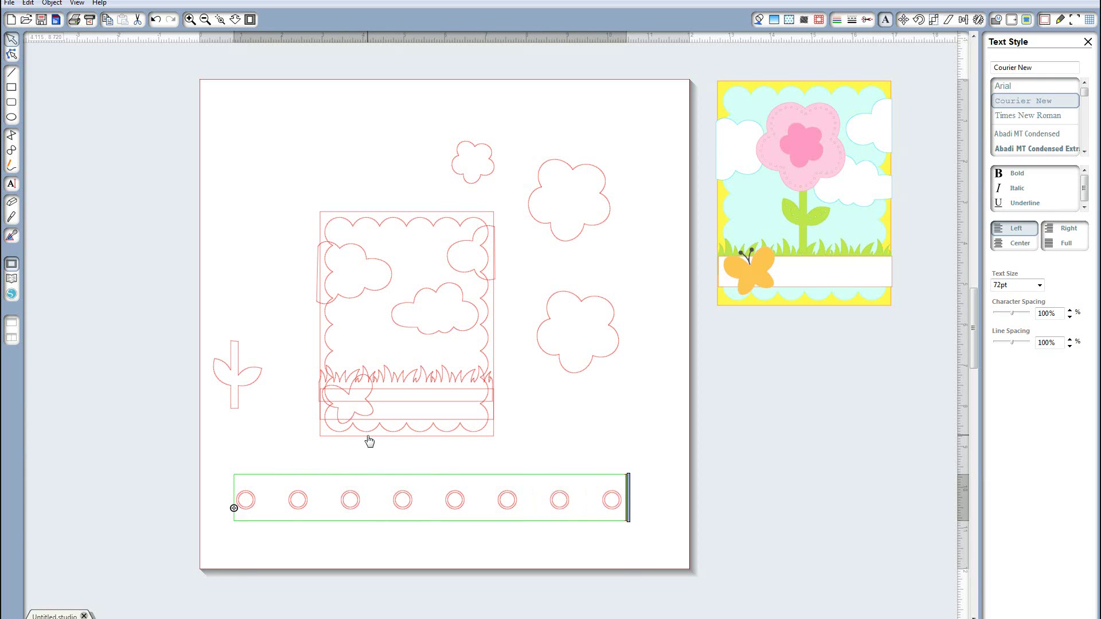
key(Return)
text(oooo)
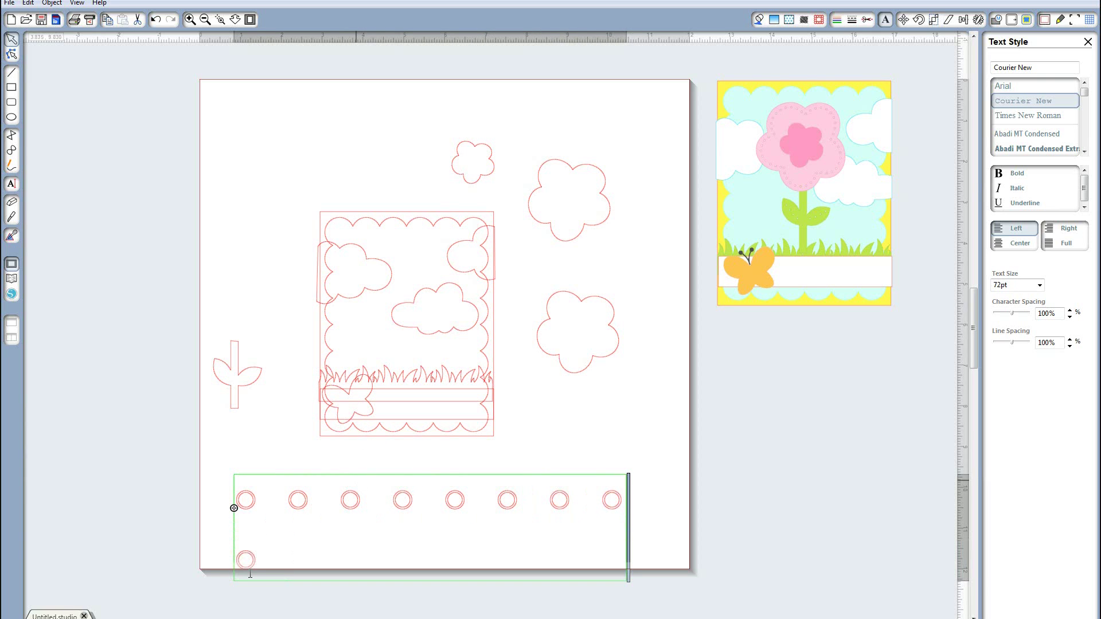
Try a smaller text size on all the o letters and undo the change
key(ctrl+a)
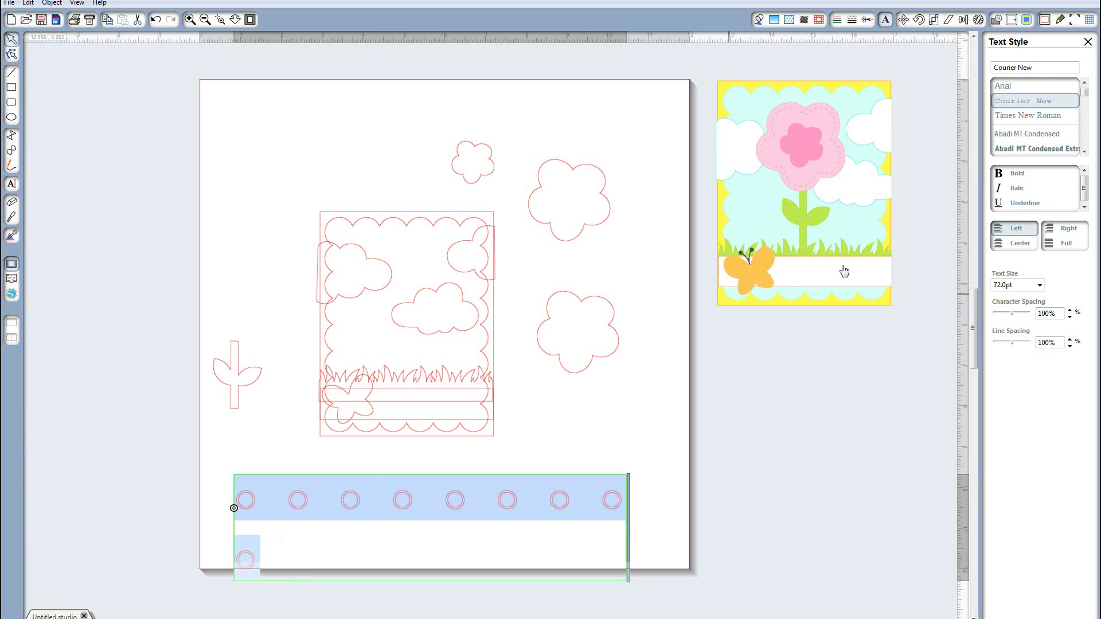
double_click(1001, 288)
text(8)
key(Return)
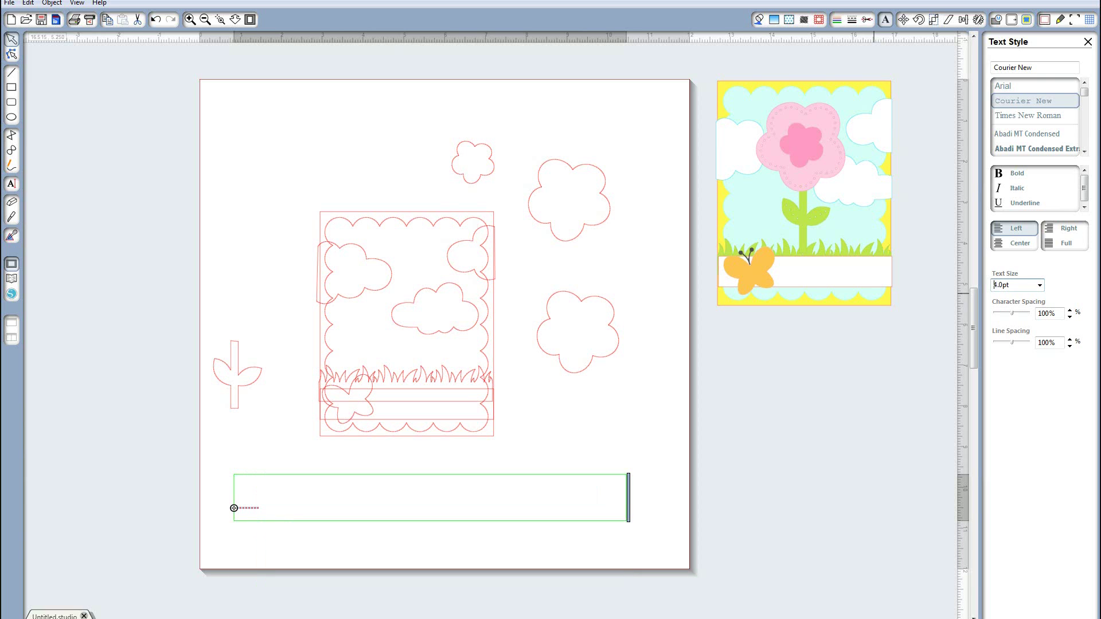
click(28, 3)
click(43, 15)
key(ctrl+z)
key(ctrl+z)
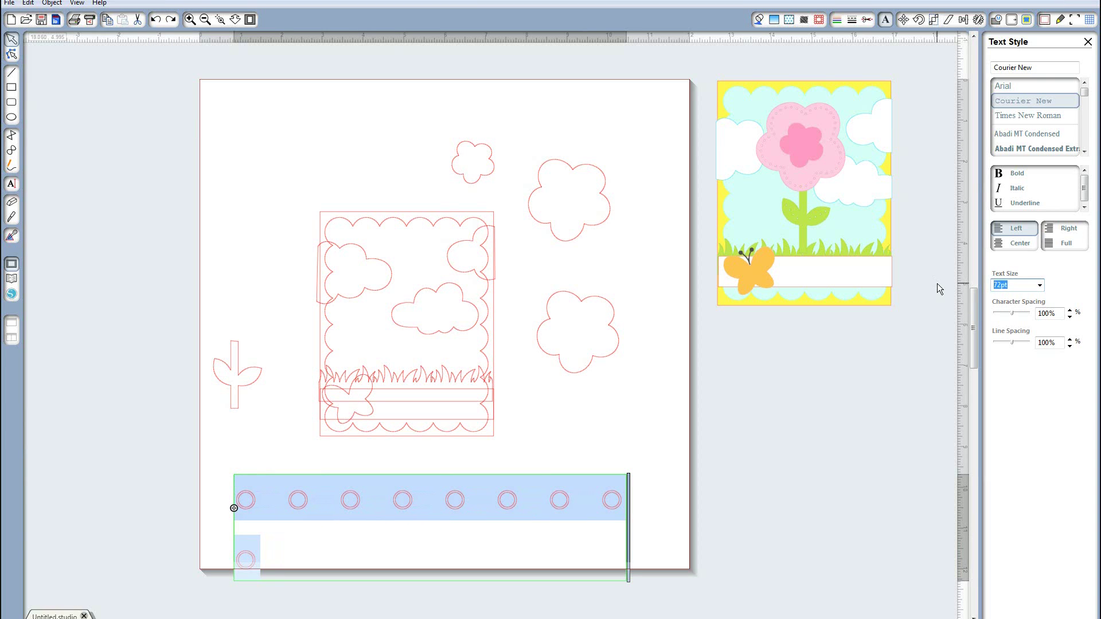
Set the o text to 8 pt and extend the row of spaced o's across most of the page width
text(8)
key(Return)
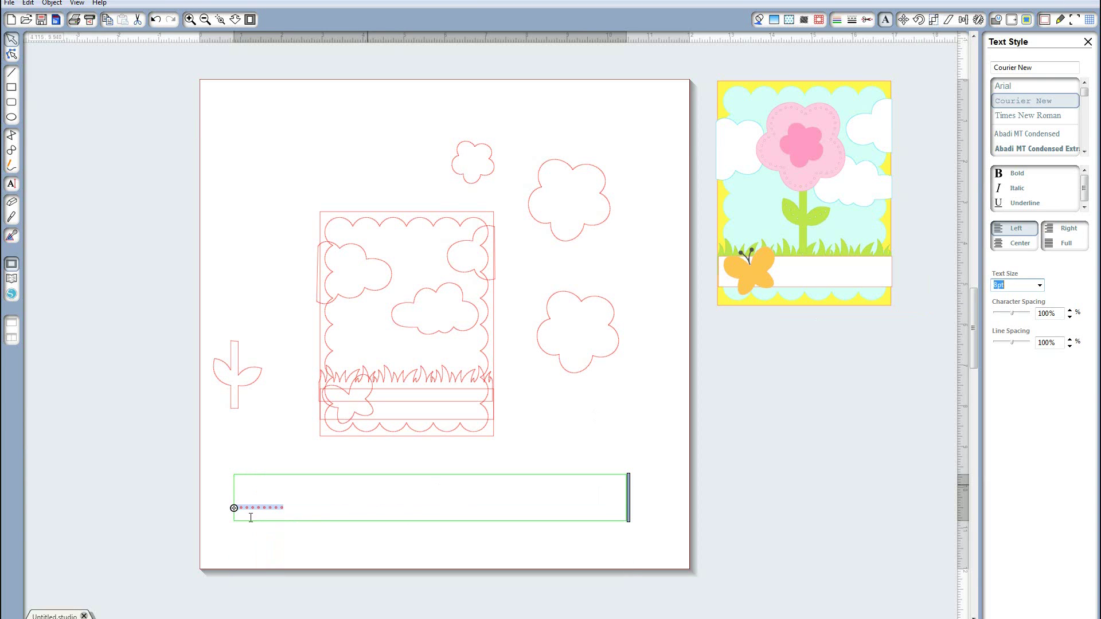
click(302, 511)
double_click(319, 508)
key(BackSpace)
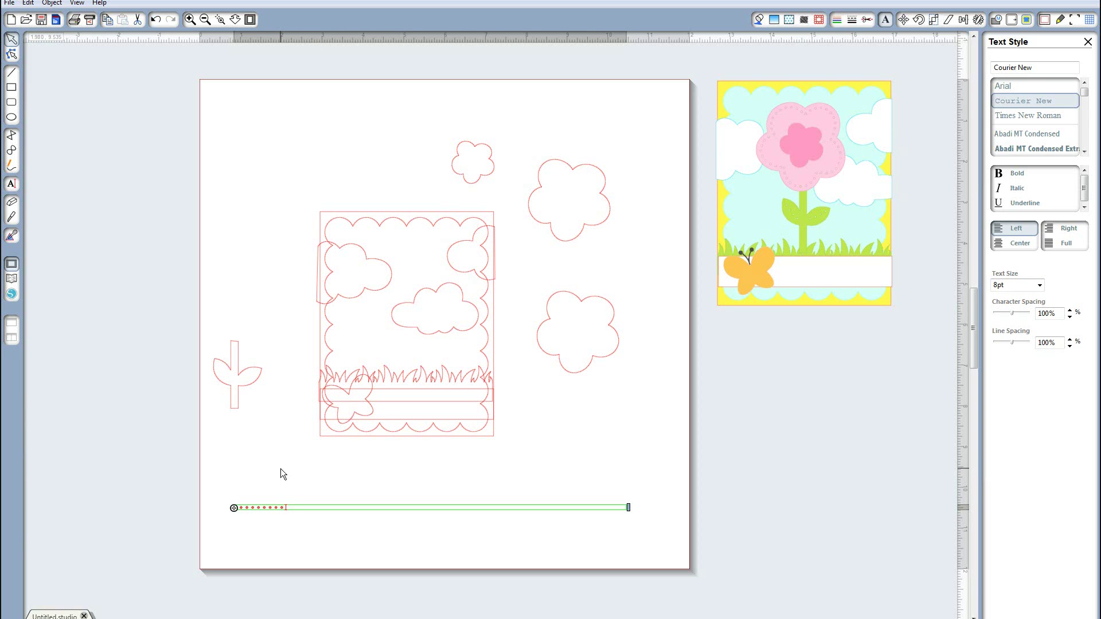
text(ext here to ser)
text(es)
Set the whole row of o's to 4 pt with 200% character spacing
drag(591, 508, 185, 506)
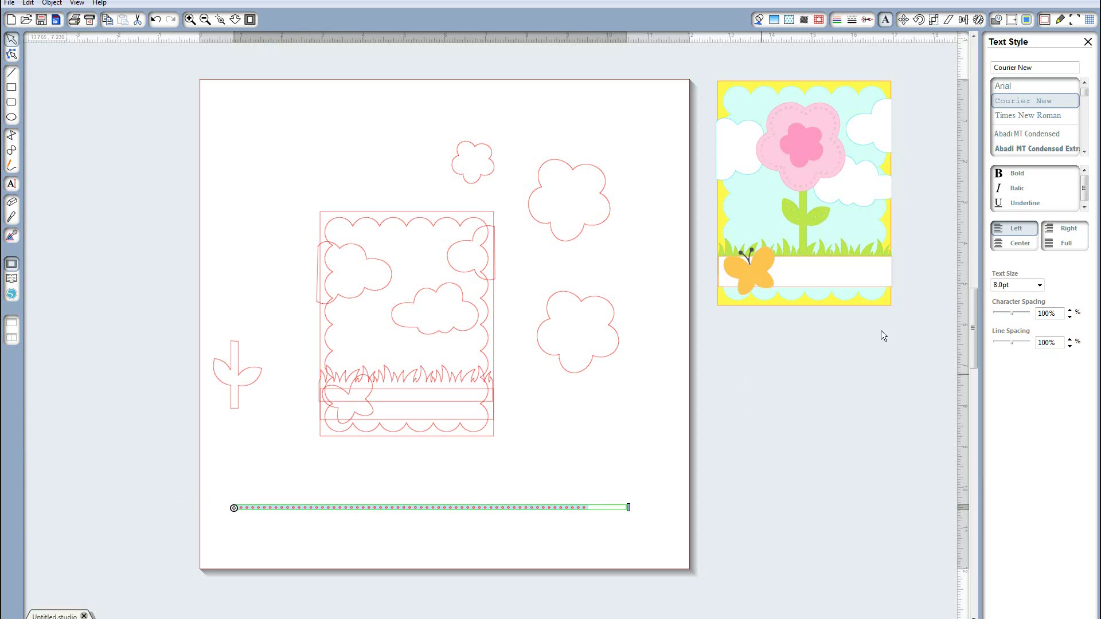
click(1004, 285)
text(4)
key(Return)
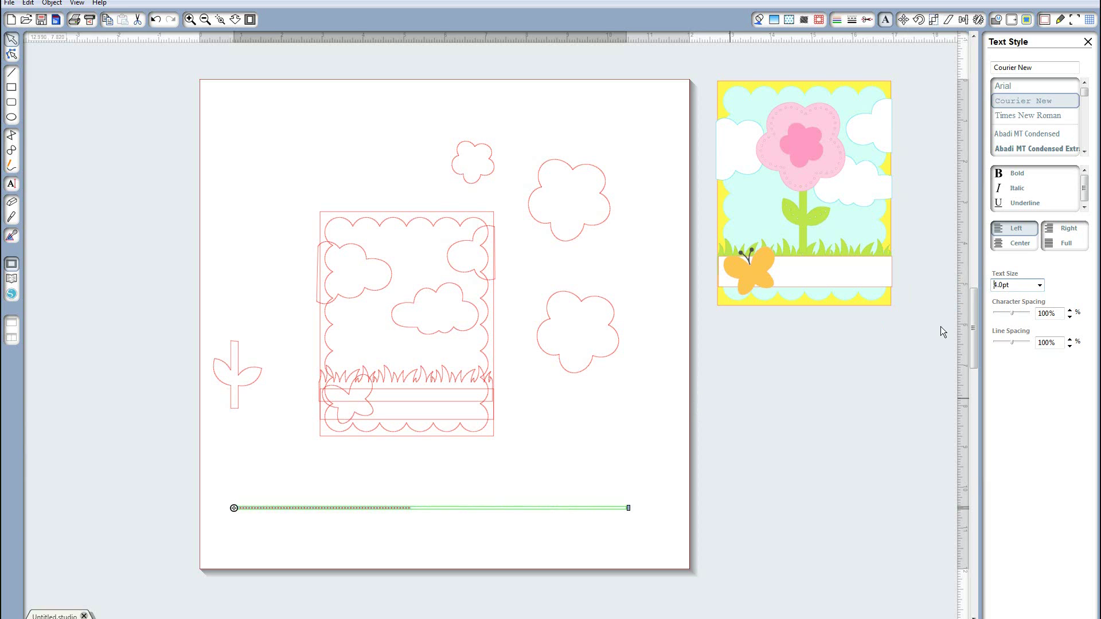
click(1023, 314)
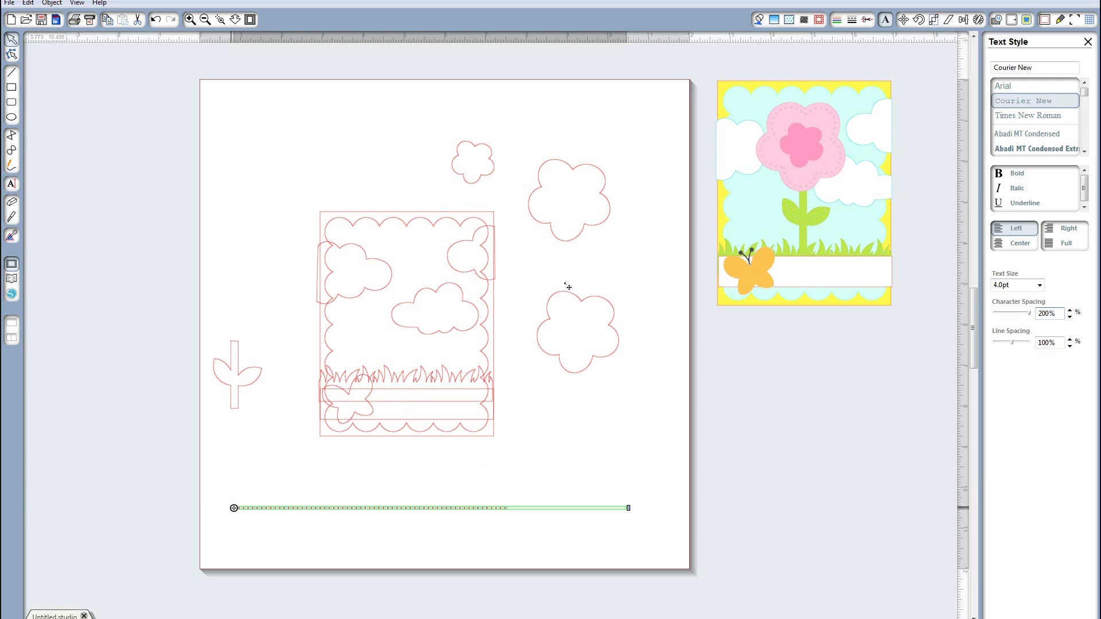
Attach the row of o's to the outline of the lower large flower, starting at its upper petal
drag(568, 287, 565, 291)
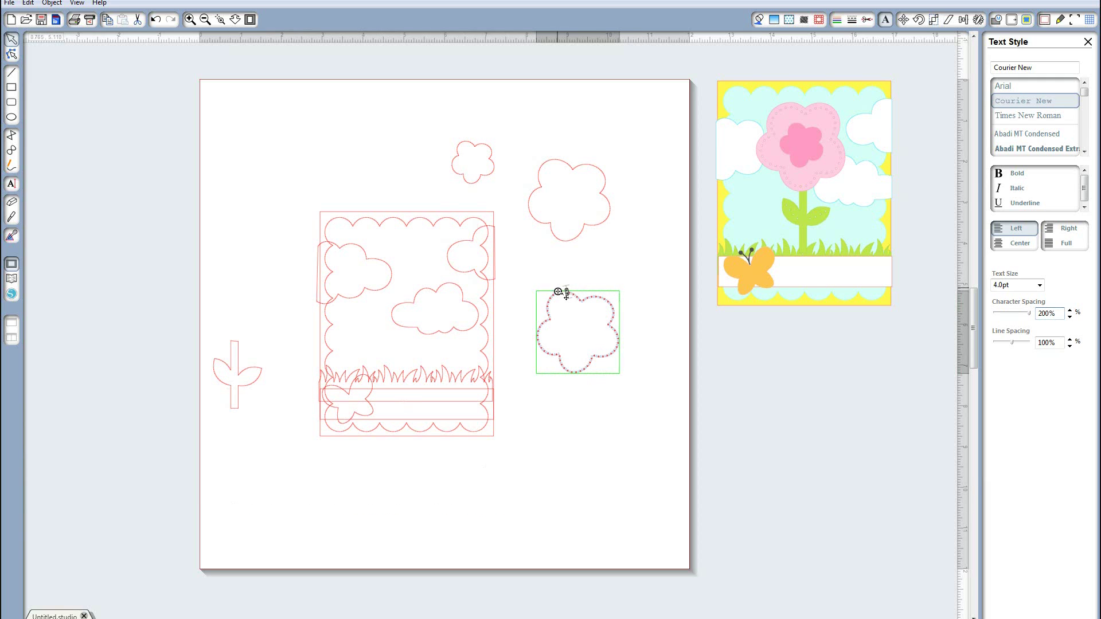
click(575, 421)
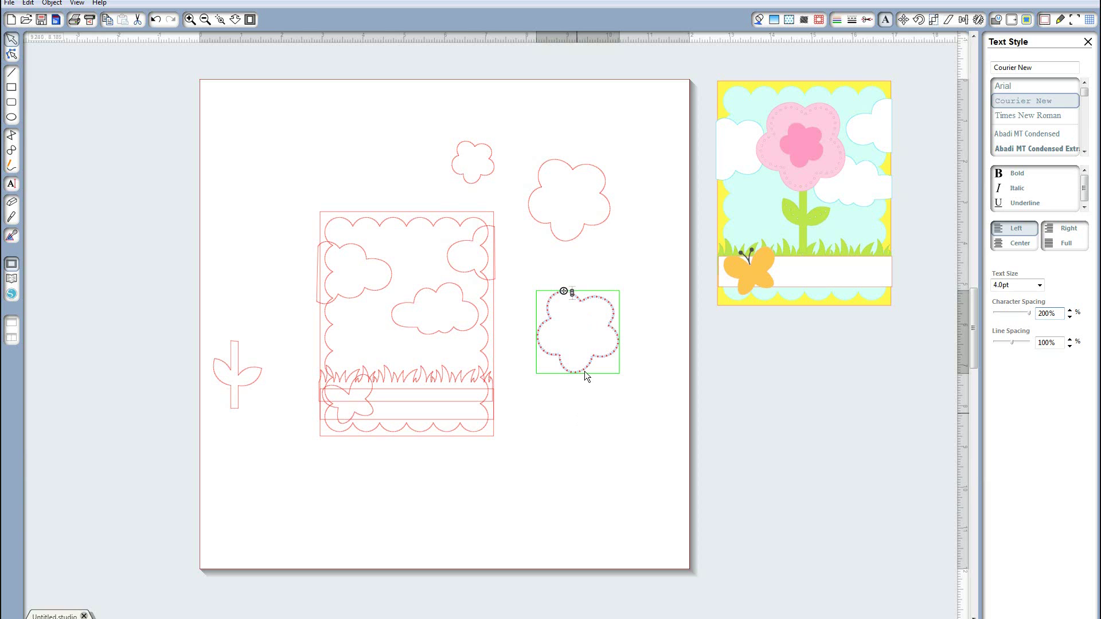
click(568, 296)
key(ctrl+e)
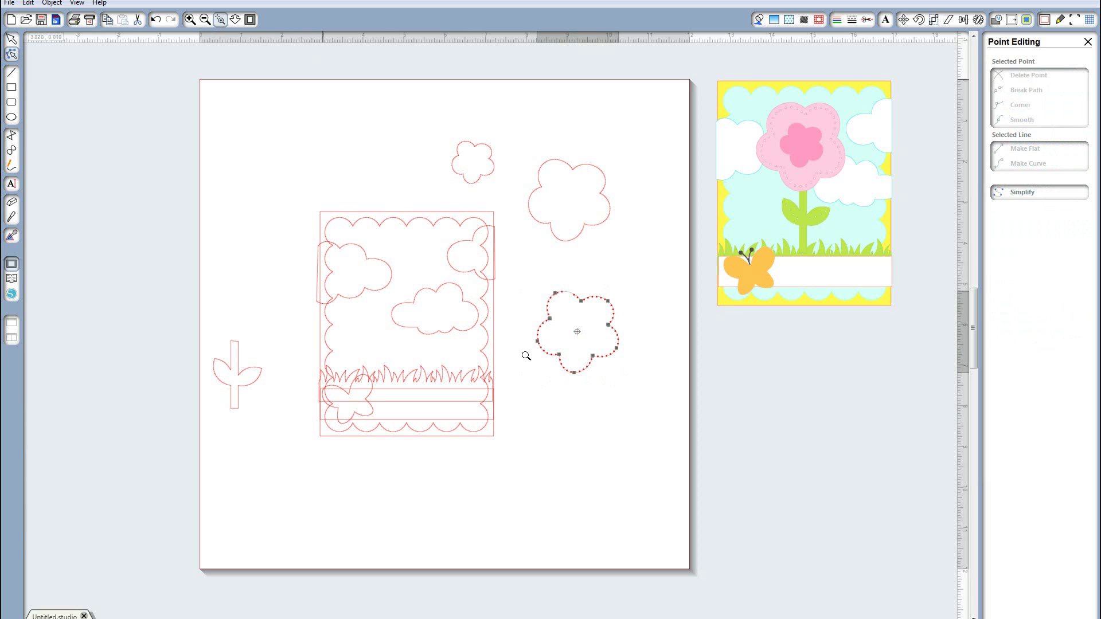
Fill the gap in the upper petal's ring of circles by adding two more o's to the text
drag(526, 280, 635, 369)
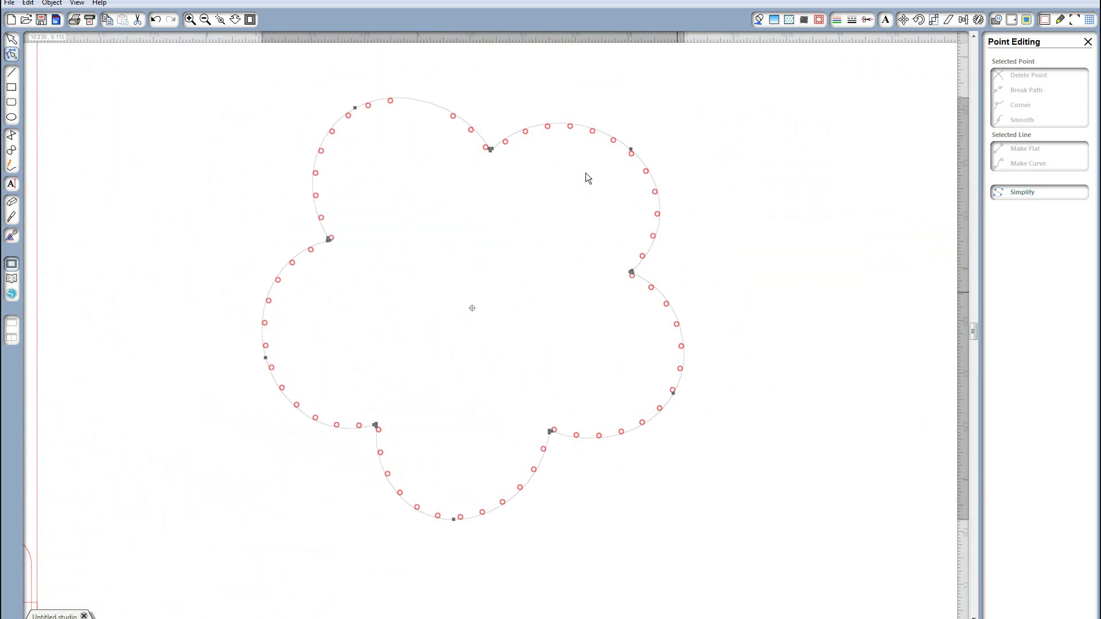
double_click(454, 121)
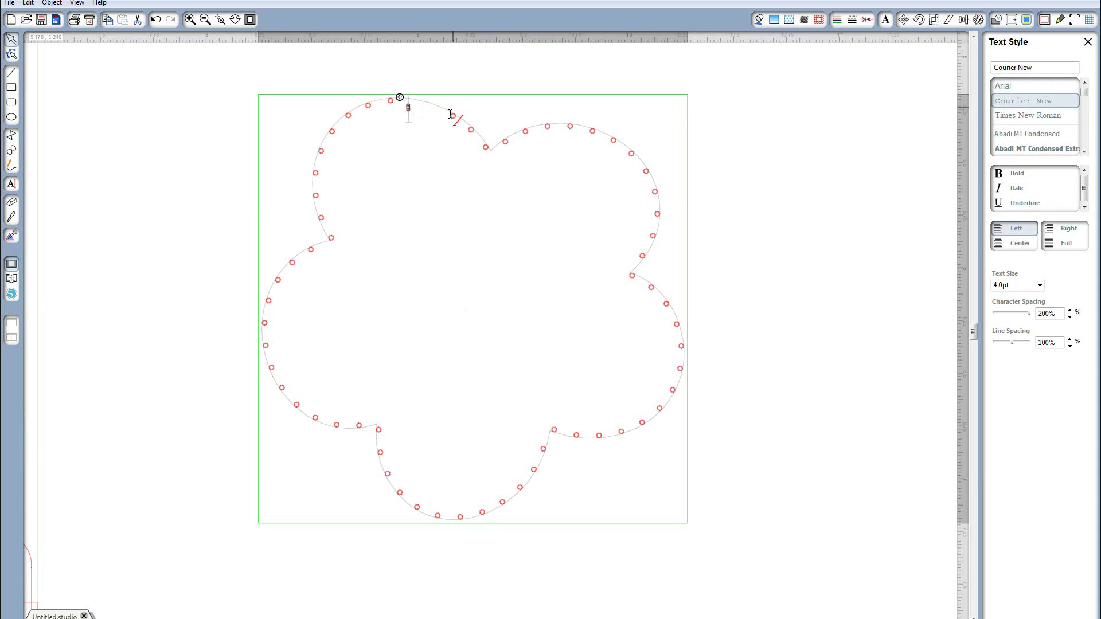
double_click(563, 107)
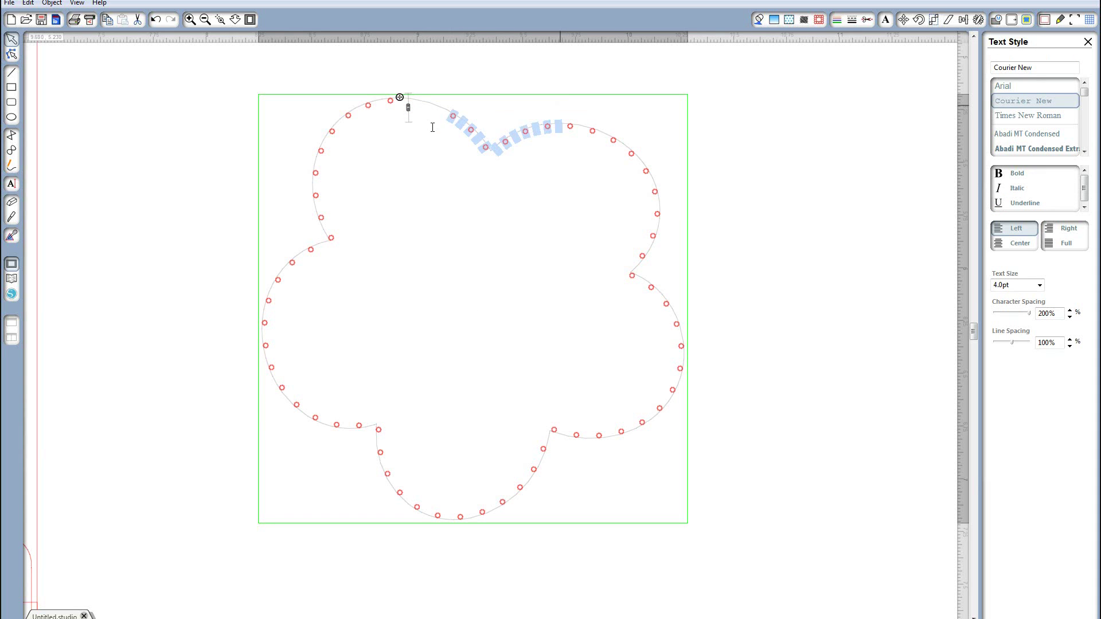
click(454, 112)
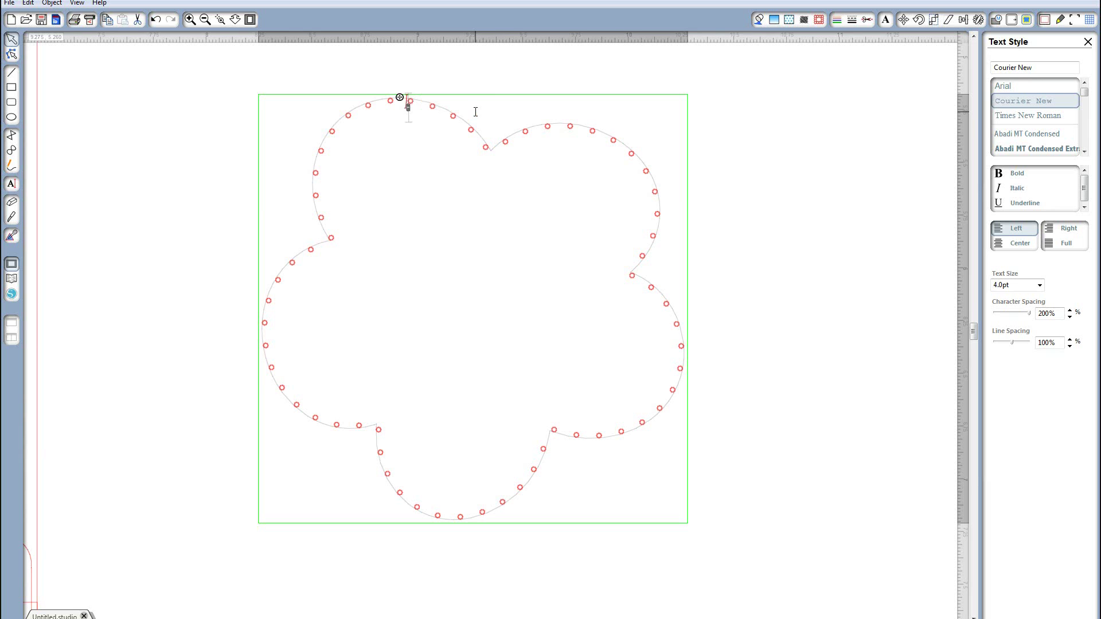
click(851, 146)
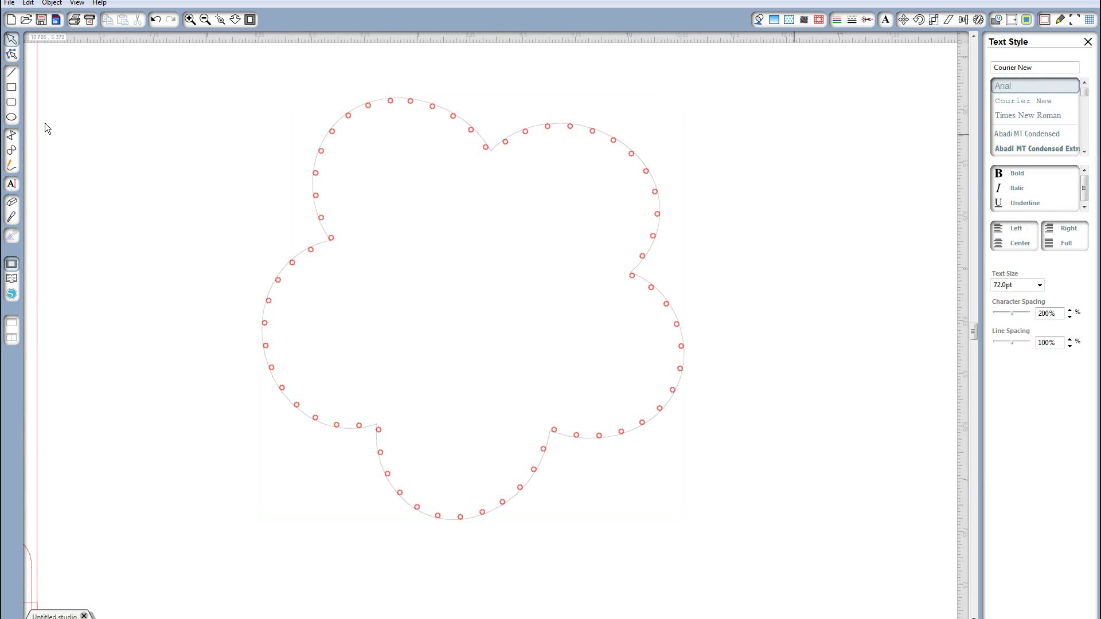
Ungroup the circle text from the flower, then pull the grey flower outline away and delete it
click(692, 487)
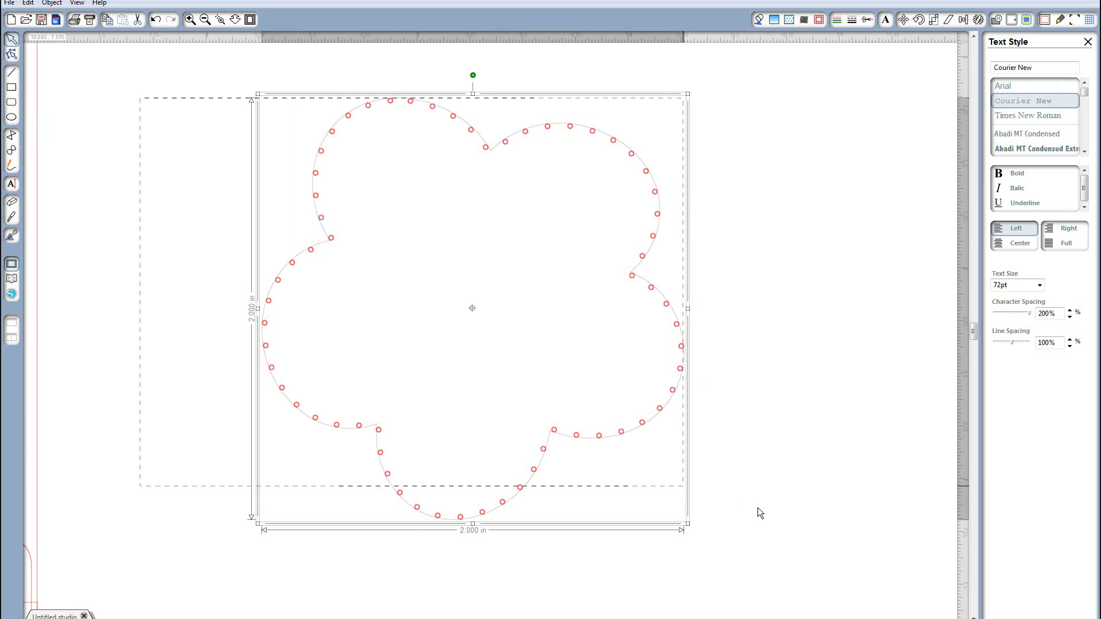
right_click(641, 427)
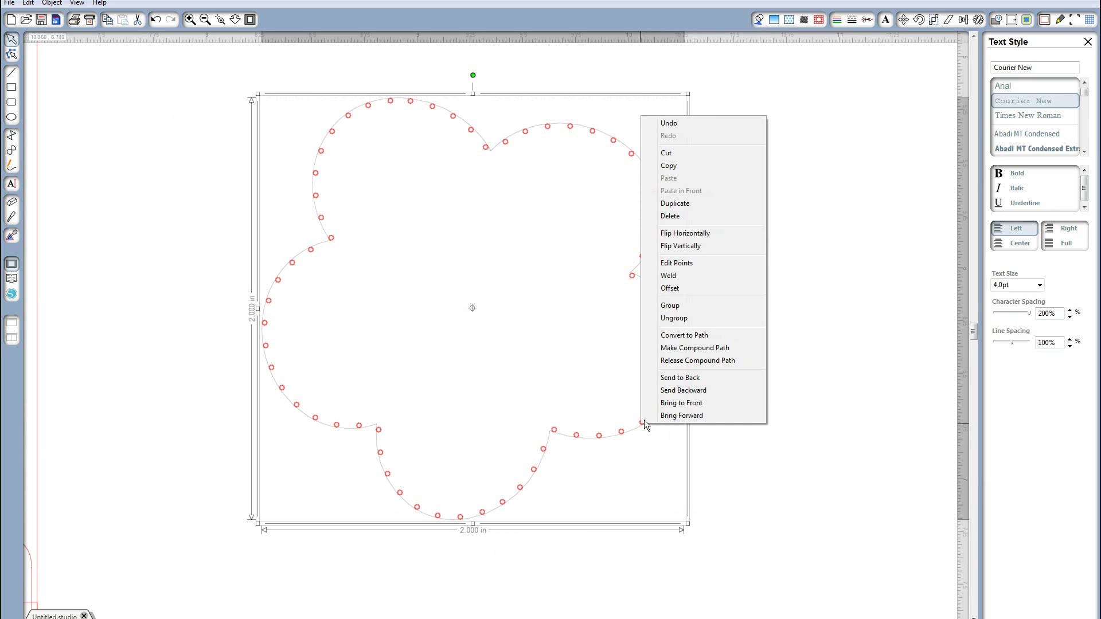
click(674, 319)
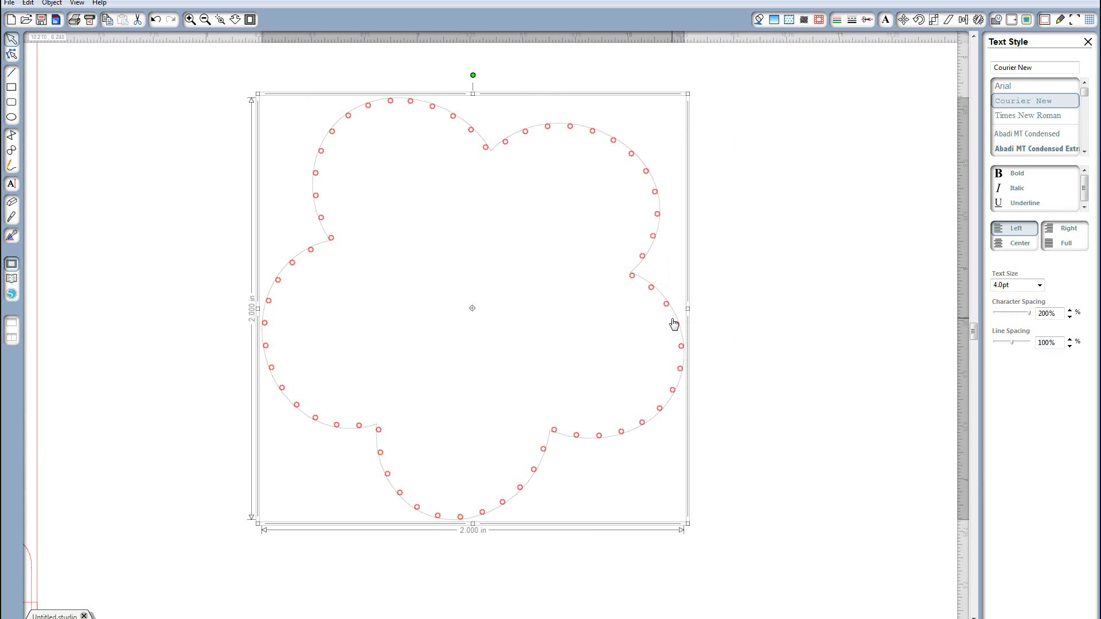
click(654, 288)
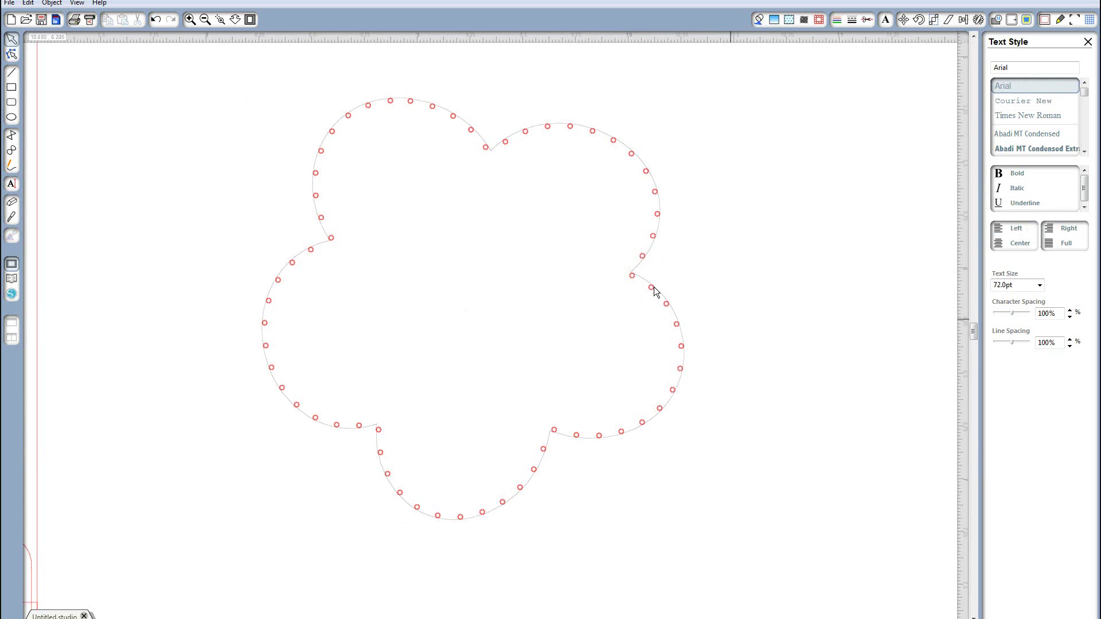
drag(641, 283, 791, 300)
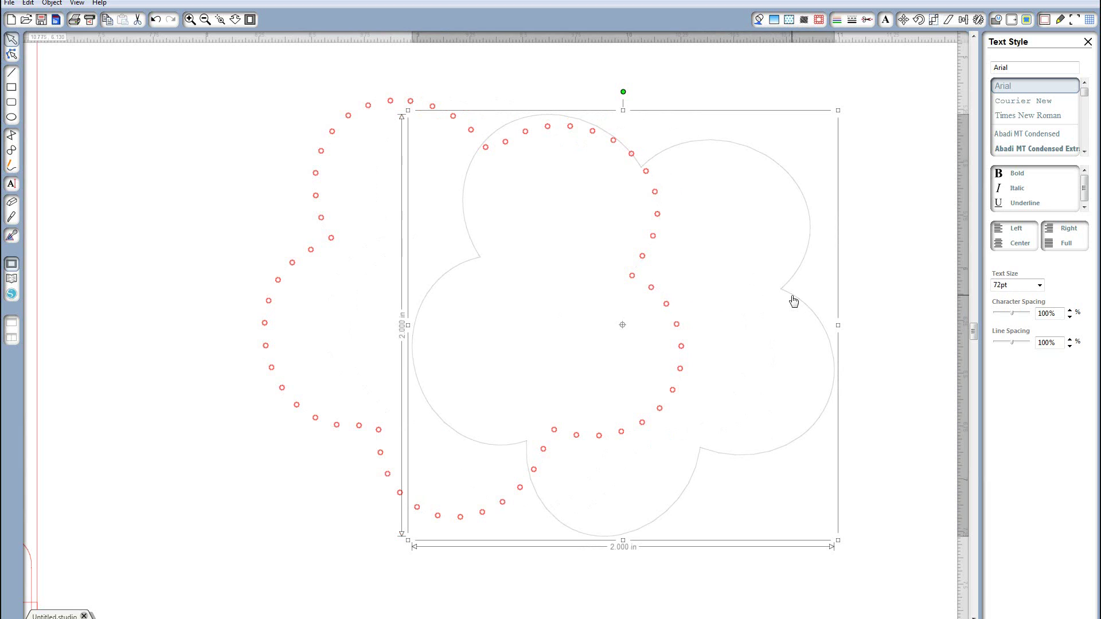
key(Delete)
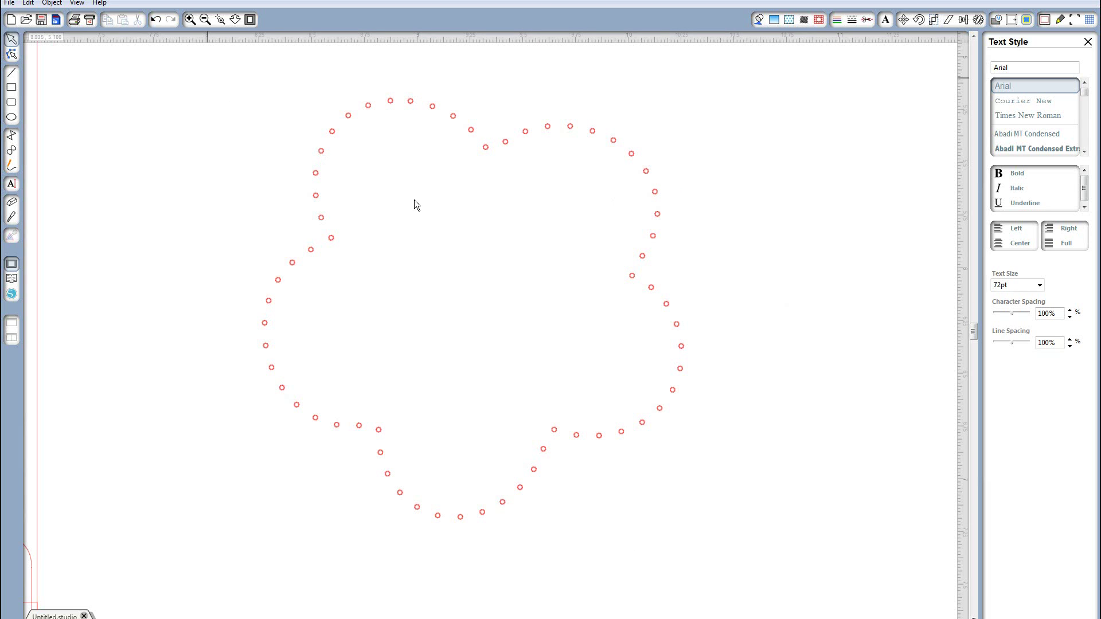
Select all the separate circles of the flower ring and group them into one object
drag(211, 77, 729, 536)
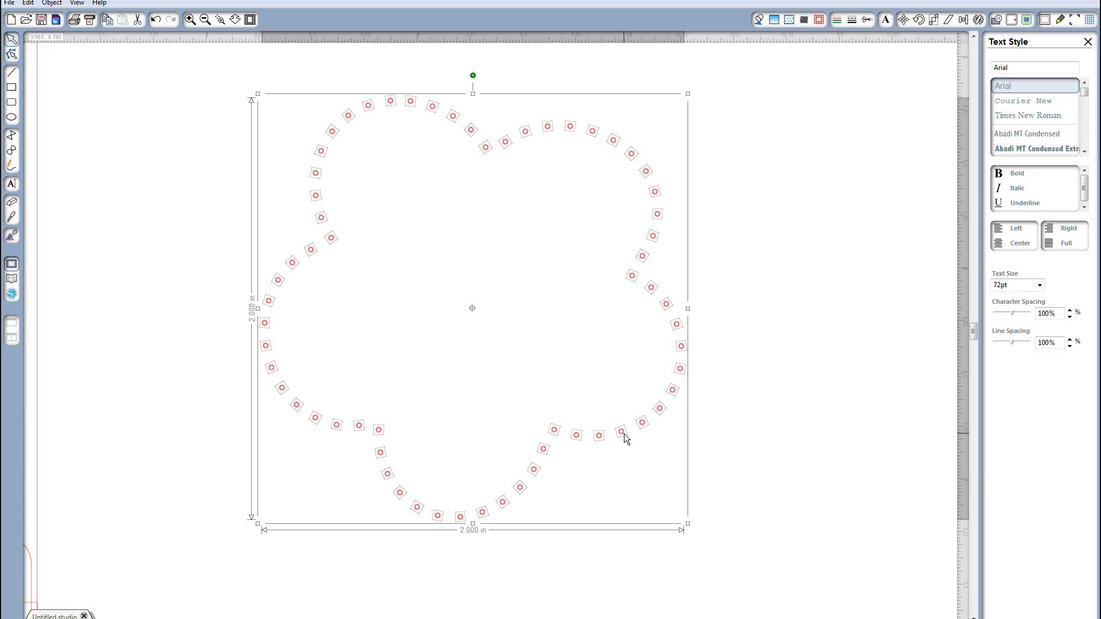
right_click(624, 433)
click(663, 328)
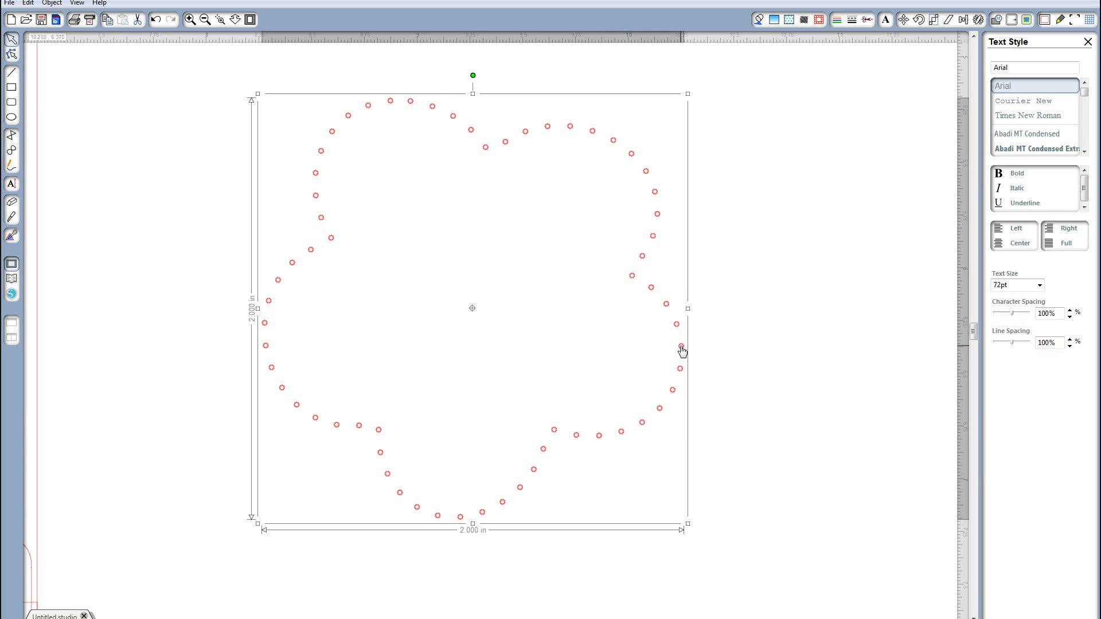
Inspect the small circles of the flower ring up close and undo the last change
click(219, 19)
drag(252, 332, 285, 376)
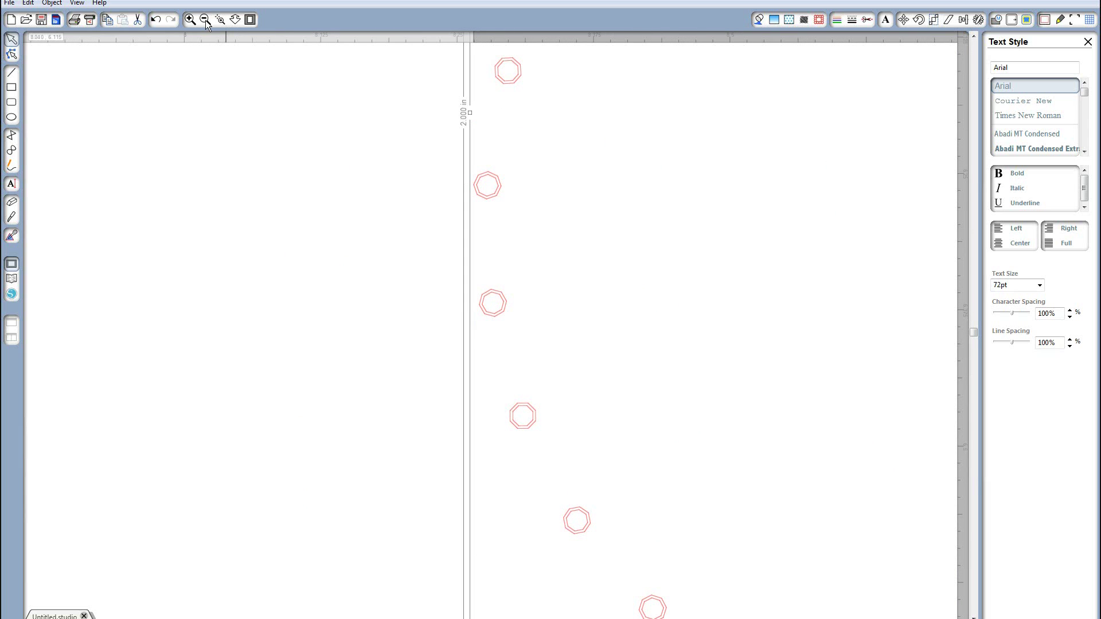
click(27, 3)
click(35, 16)
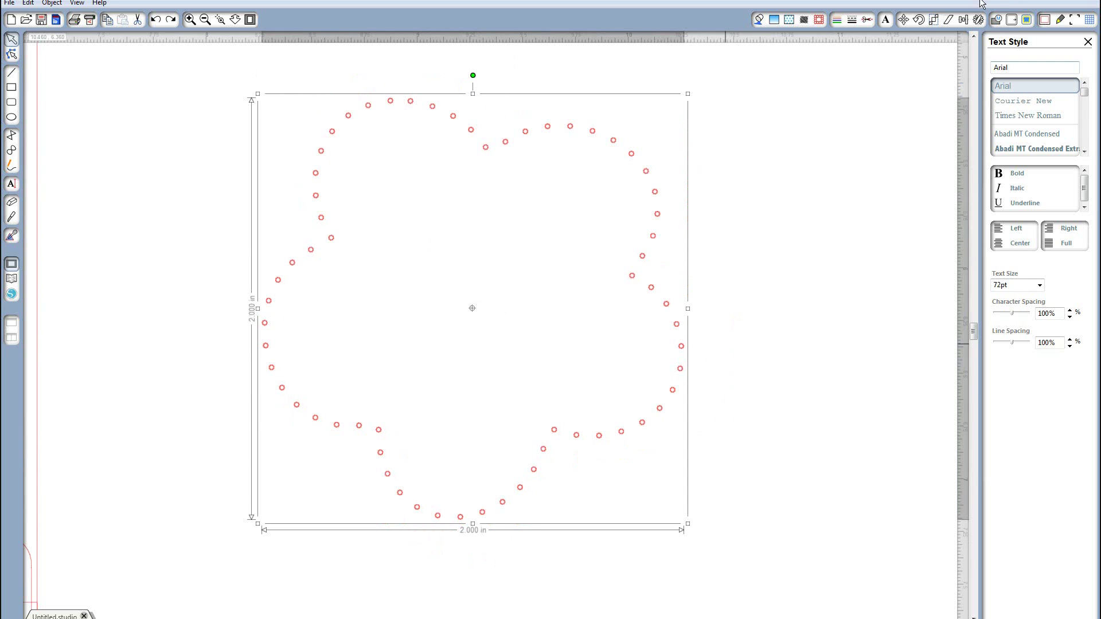
click(1026, 21)
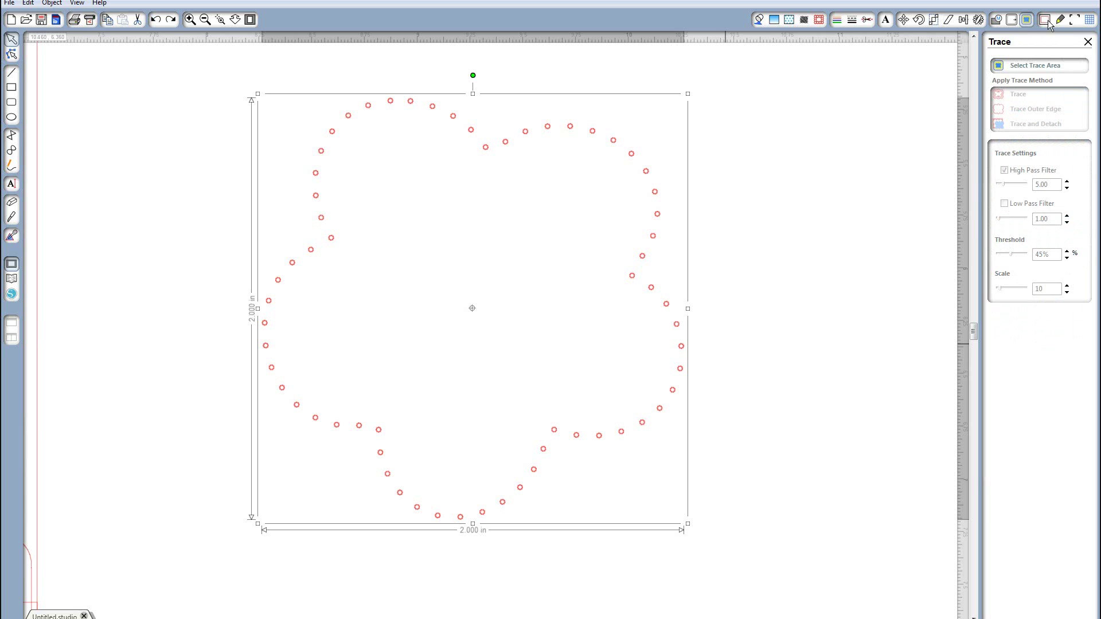
click(1045, 20)
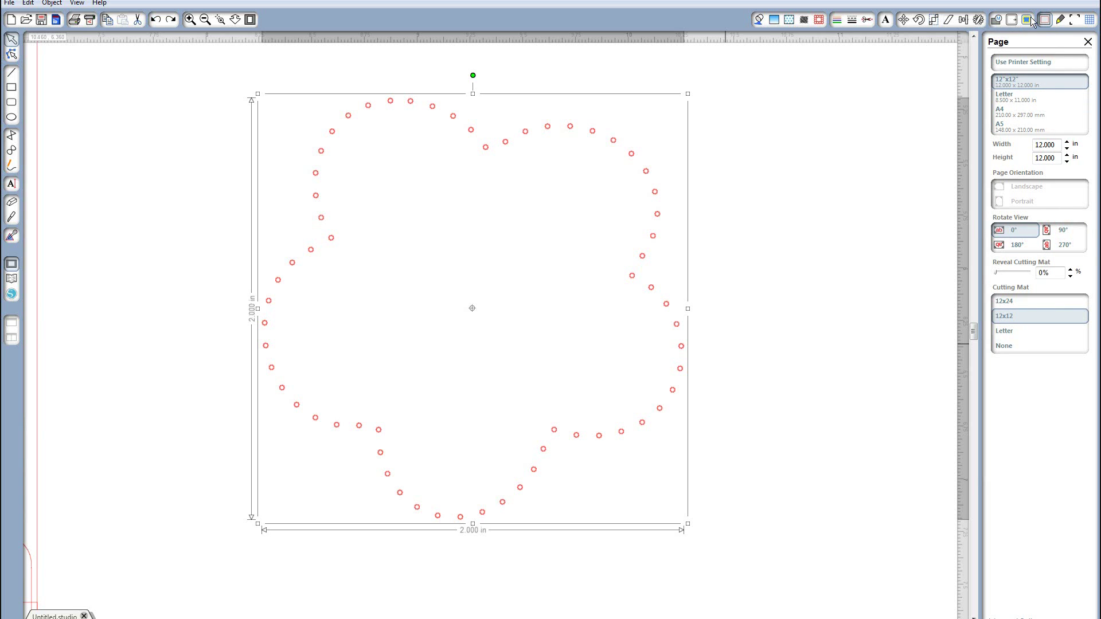
Offset the ring of small circles outward by a tiny distance to enlarge the holes, and delete the original ring
click(1013, 20)
click(1020, 70)
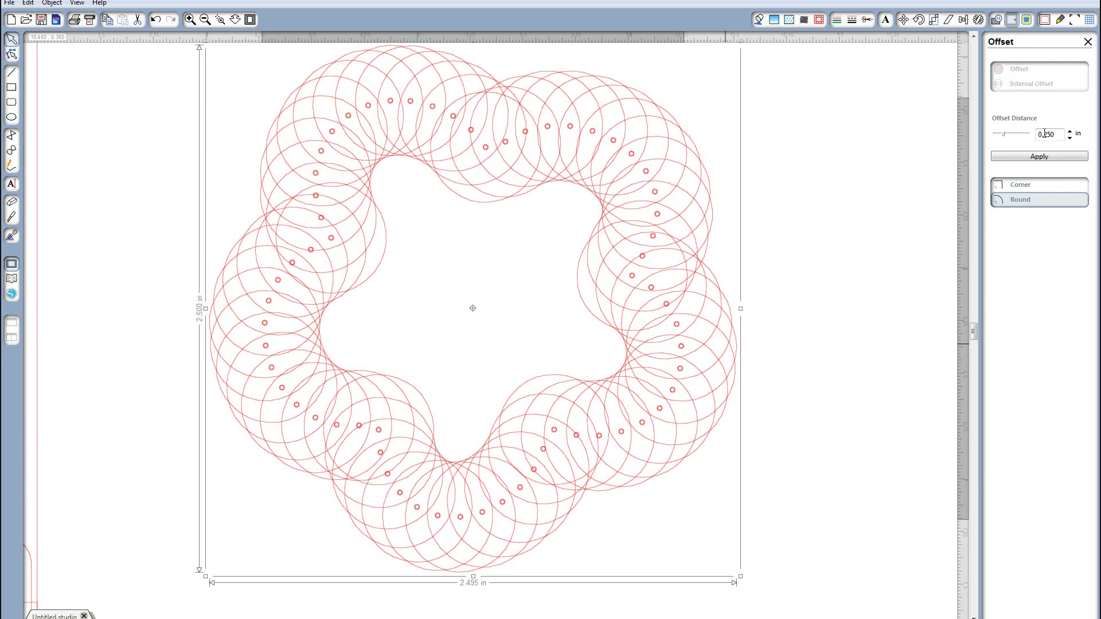
drag(1041, 134, 1094, 133)
text(0)
click(1036, 156)
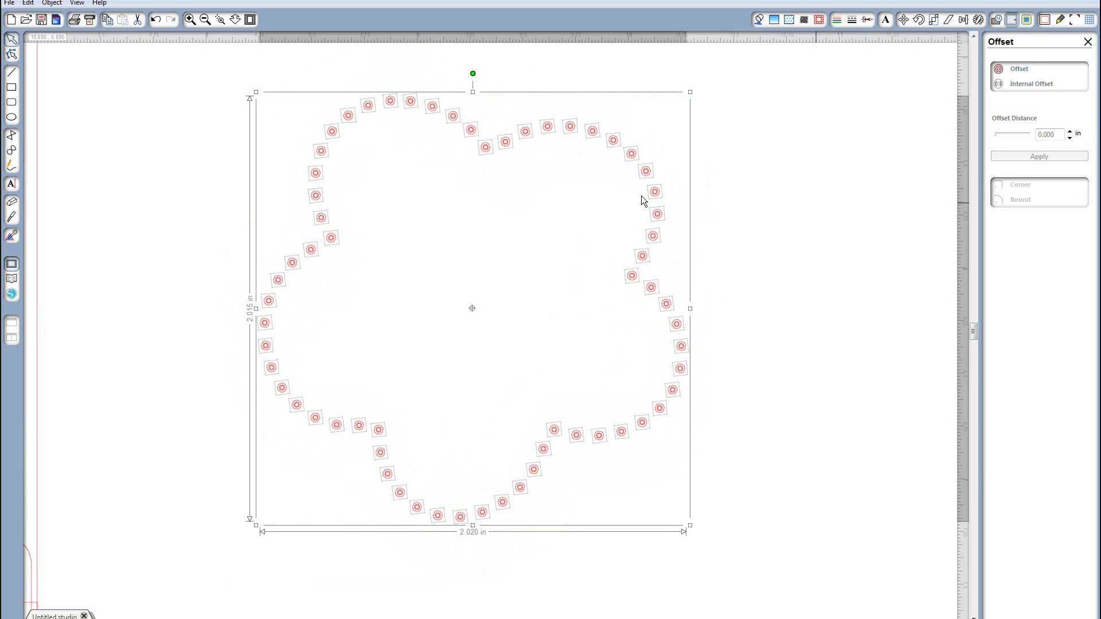
drag(655, 194, 822, 202)
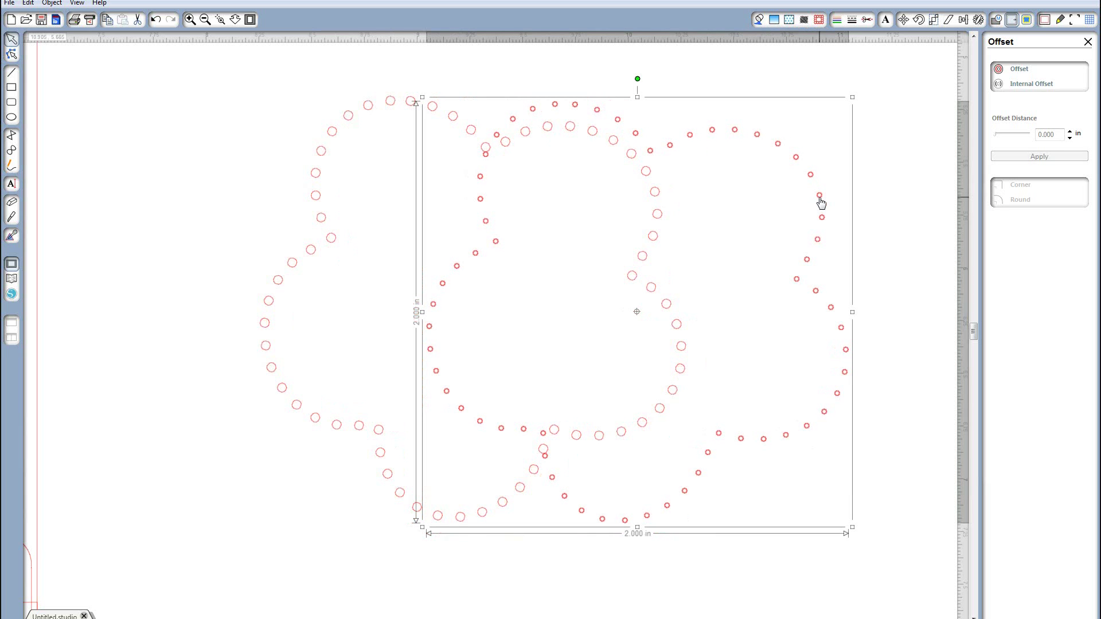
key(Delete)
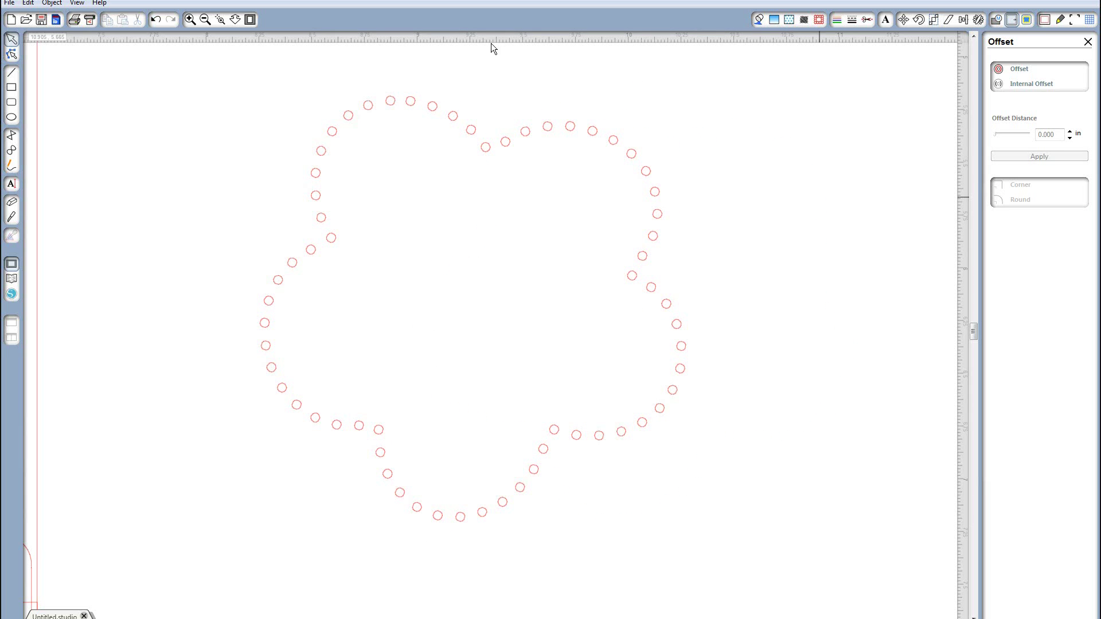
Try placing the plain 2 in flower outline over the ring of circles
click(204, 20)
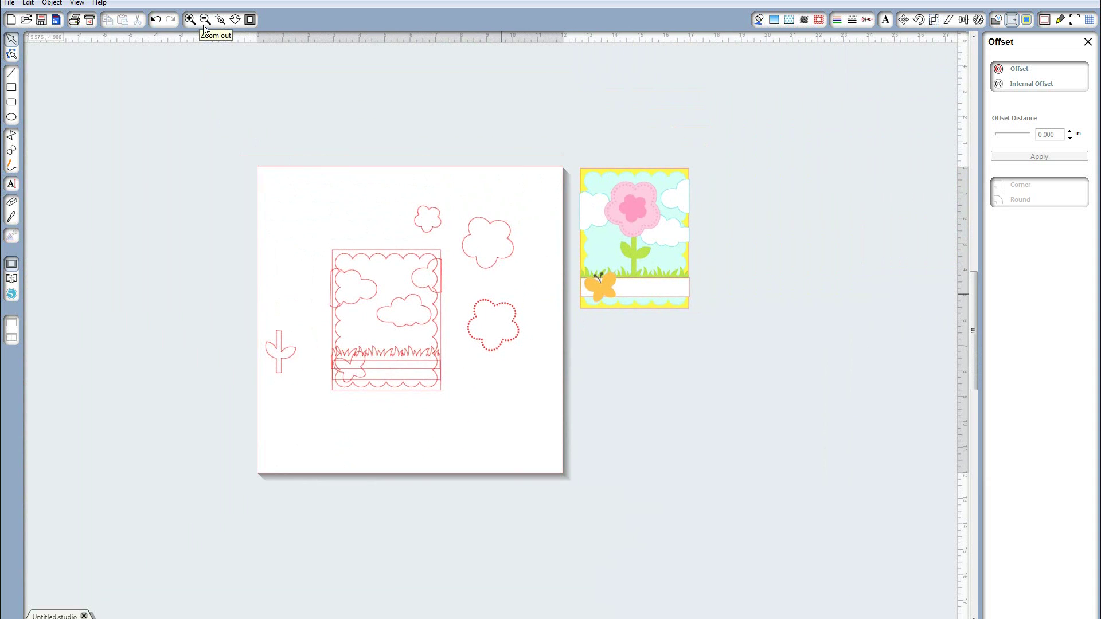
click(249, 19)
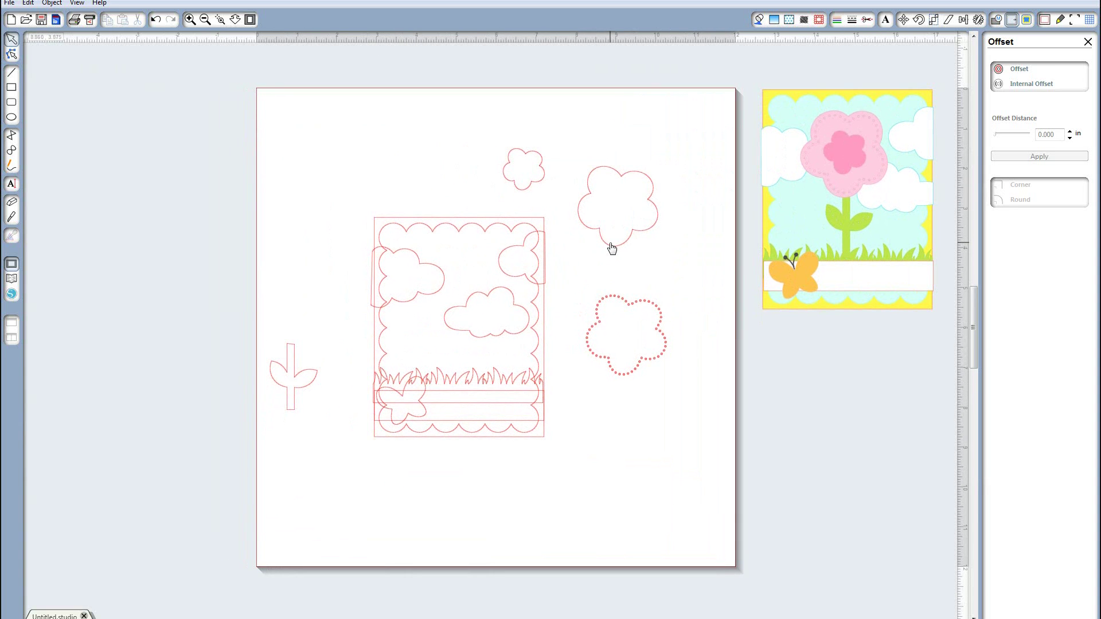
drag(612, 248, 619, 384)
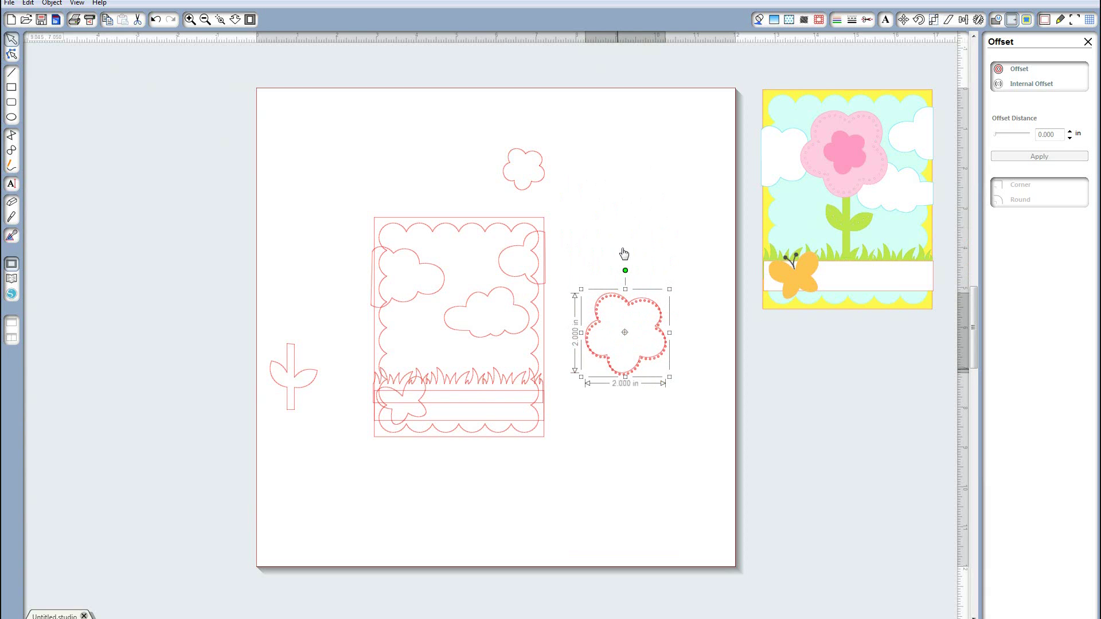
key(ctrl+z)
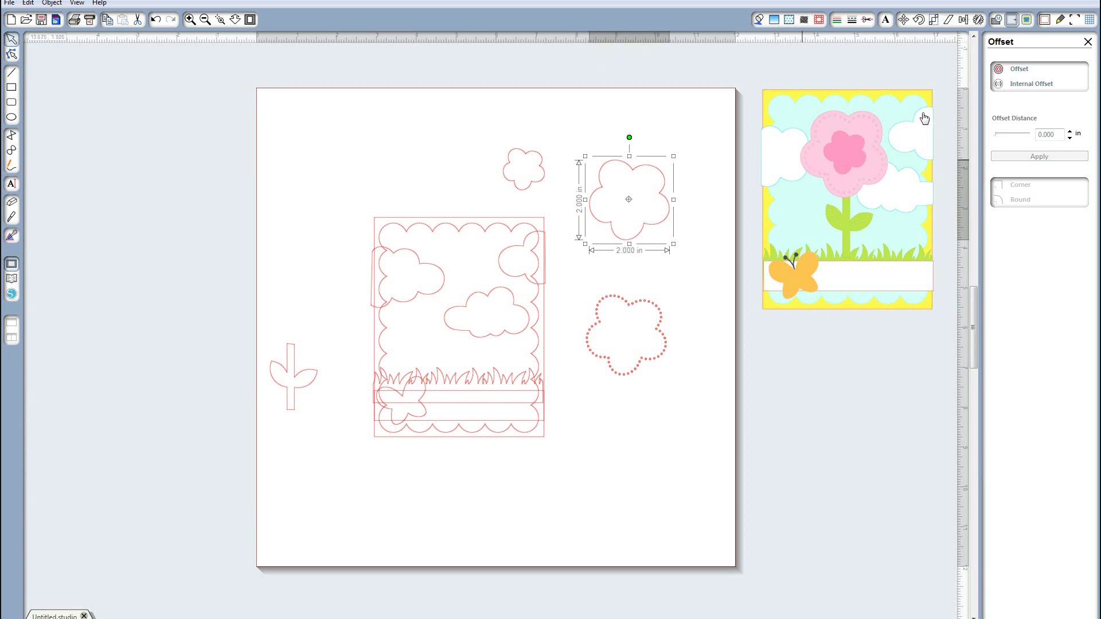
Offset the plain flower outline outward by 0.100 in and place the offset outline around the ring of circles
click(1019, 70)
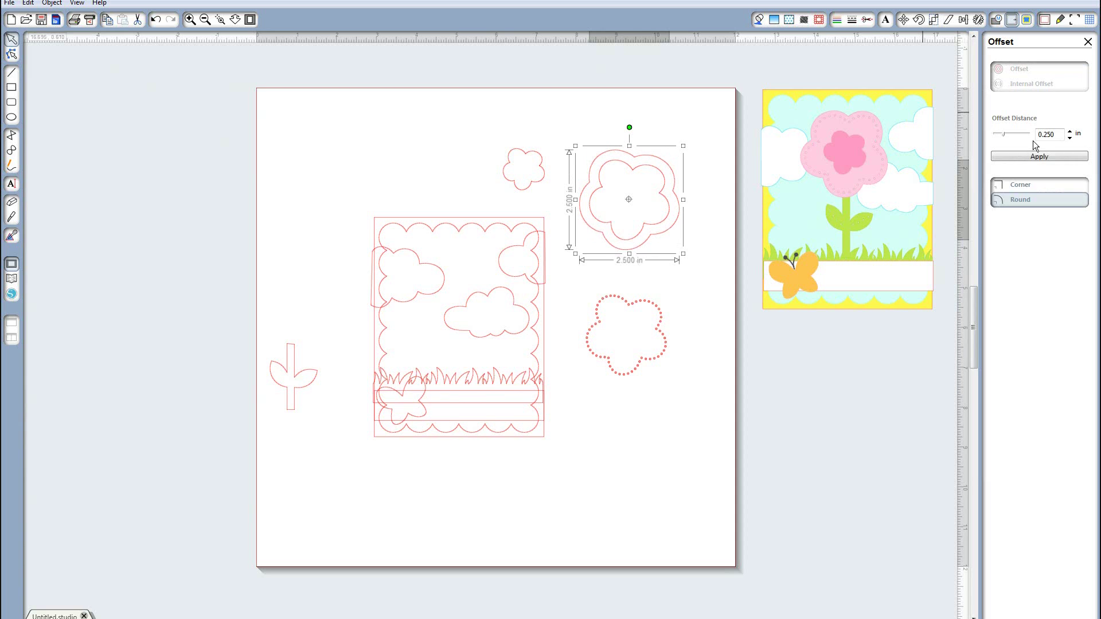
drag(1044, 134, 1099, 140)
click(1022, 159)
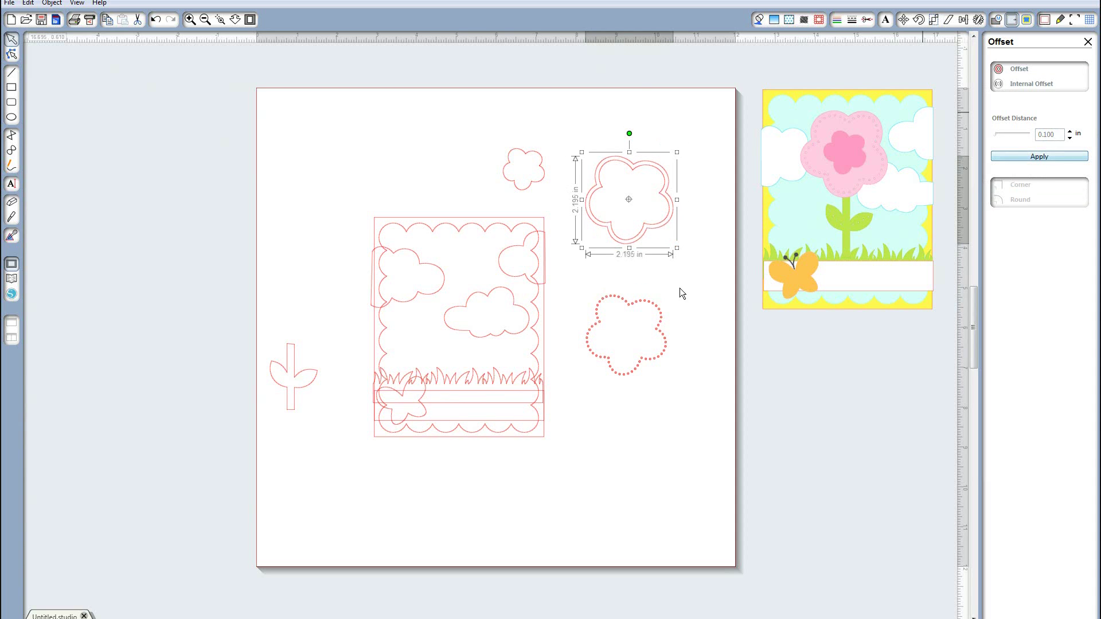
drag(657, 234, 654, 369)
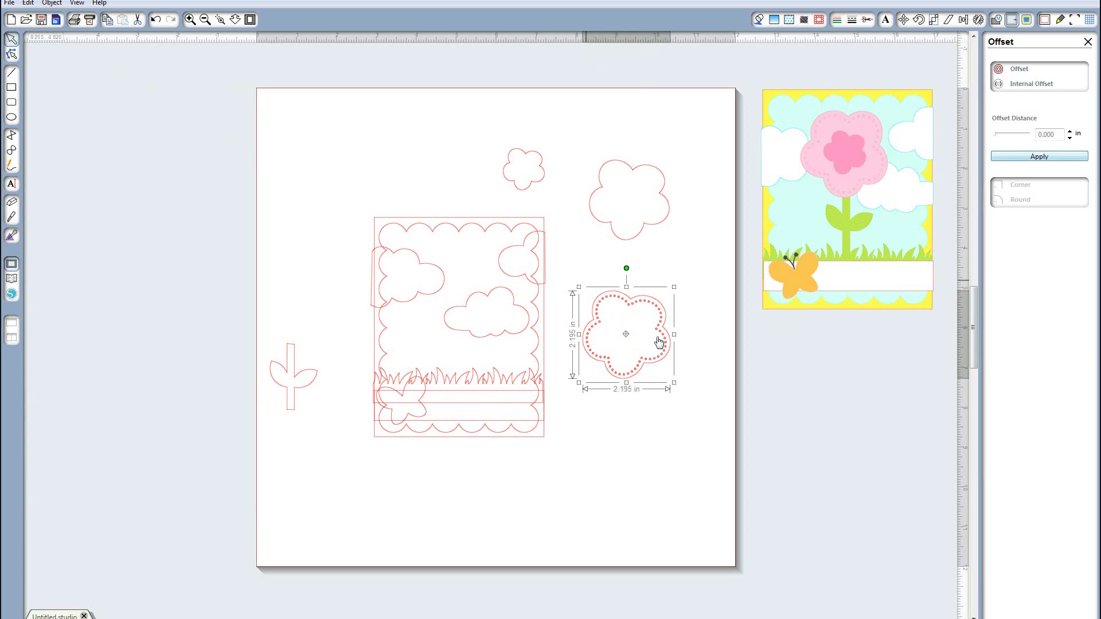
Move the offset flower outline clear of the circles and group all the circles of the ring
drag(585, 281, 682, 383)
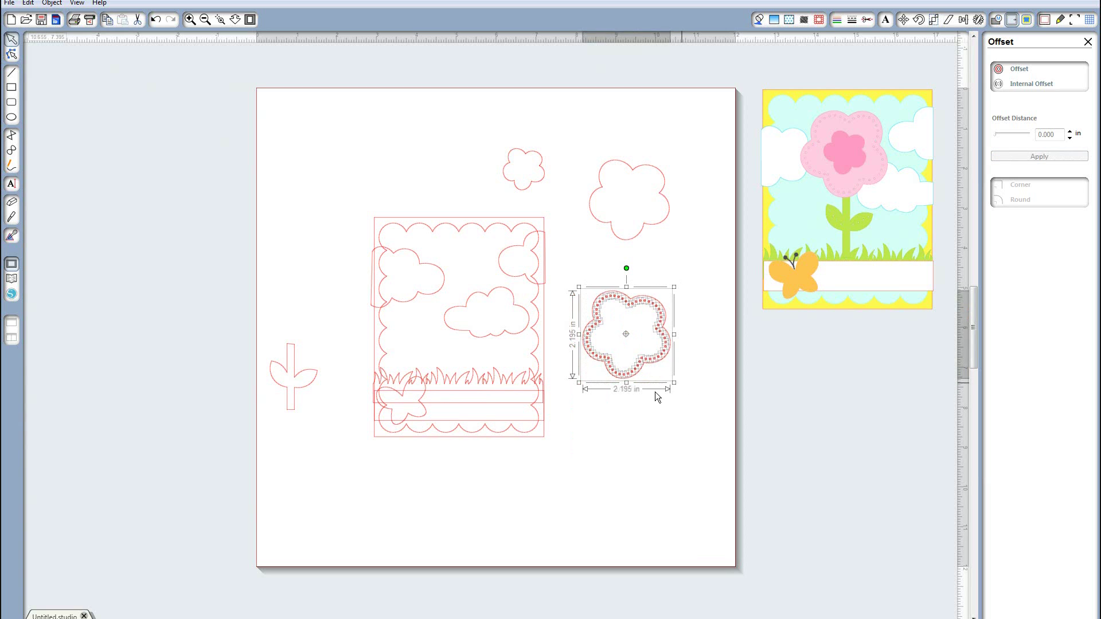
click(656, 364)
drag(658, 369, 651, 519)
click(590, 307)
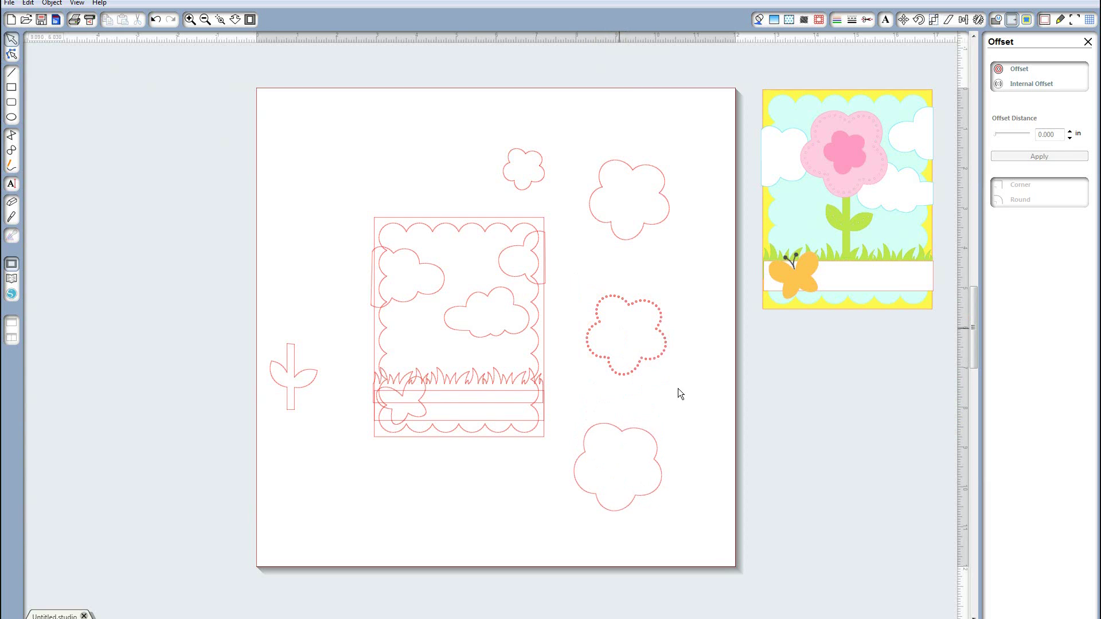
drag(679, 393, 682, 394)
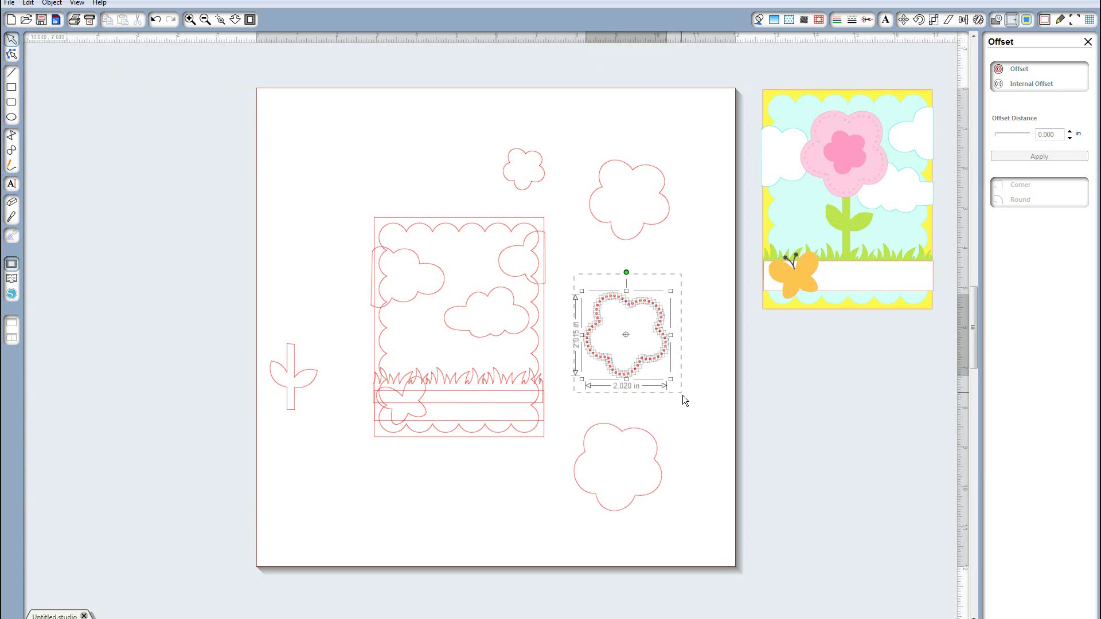
right_click(655, 358)
click(694, 552)
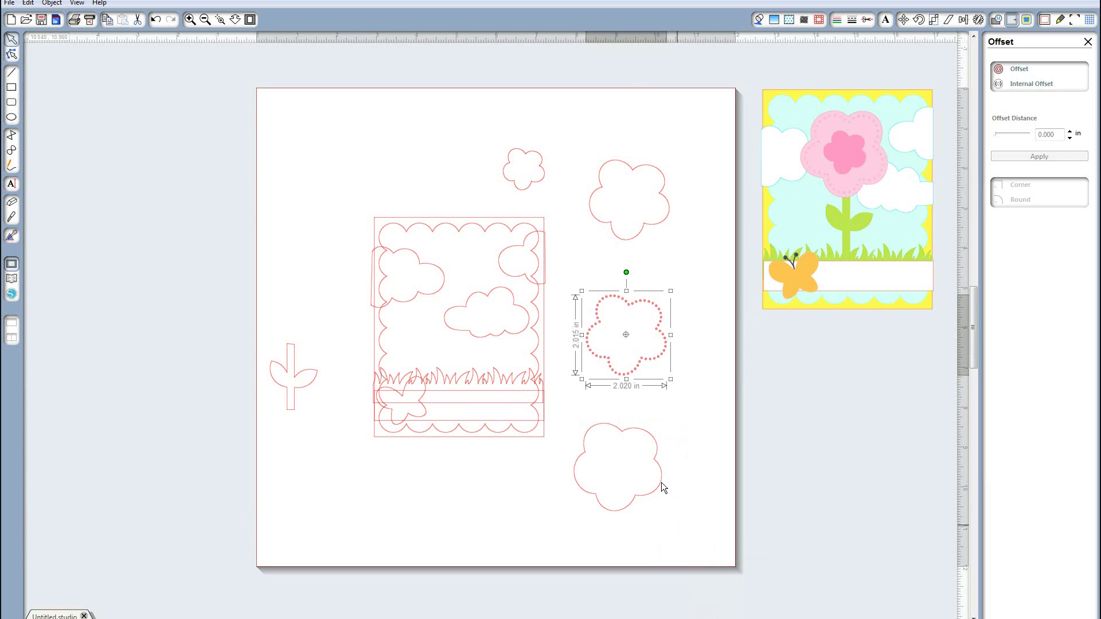
Center the offset flower outline and the grouped circles on each other and make them one compound path
drag(658, 468, 666, 330)
drag(576, 280, 690, 377)
click(964, 20)
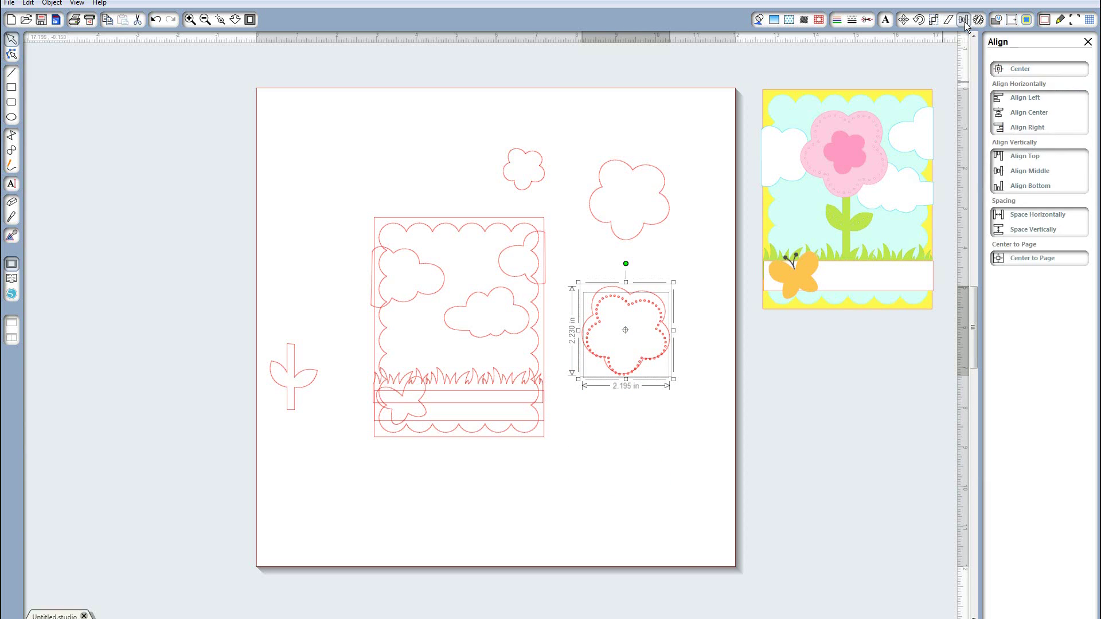
click(1029, 115)
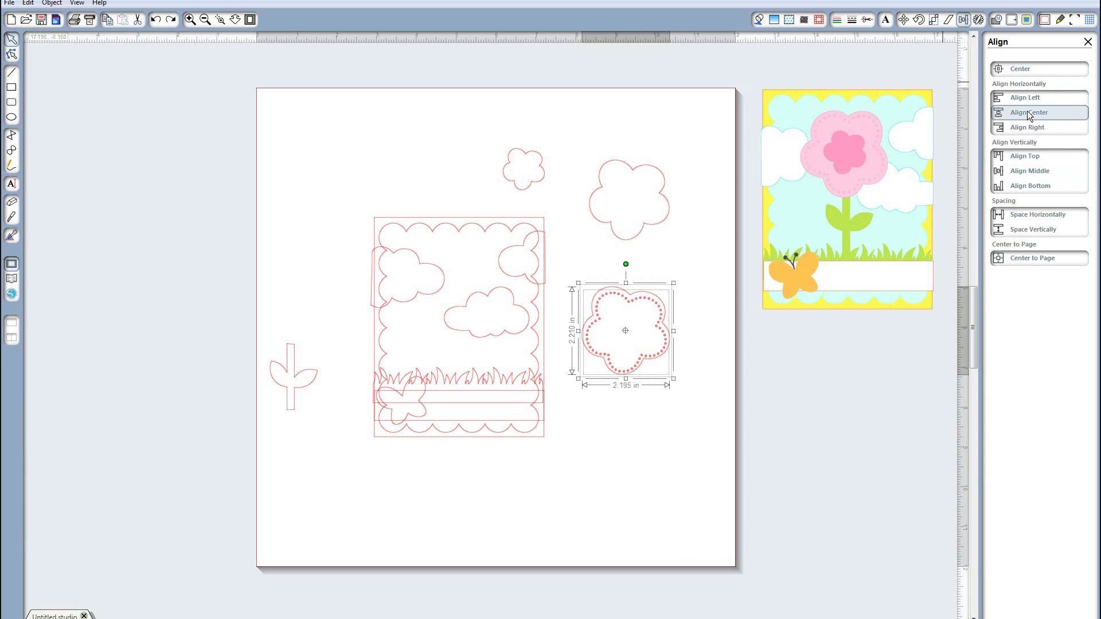
right_click(652, 352)
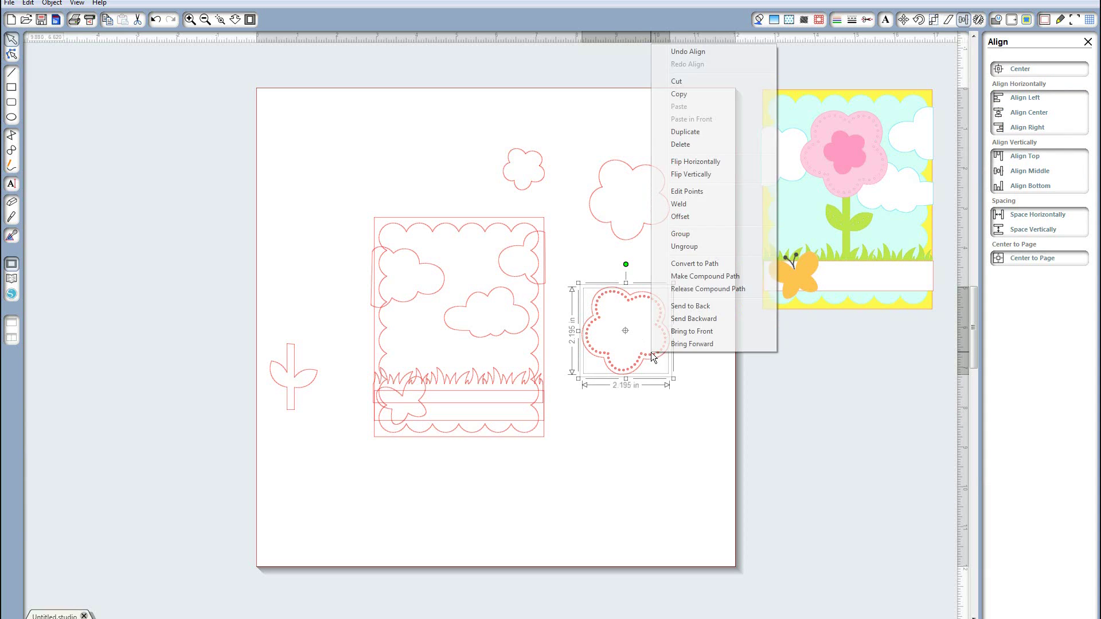
click(698, 278)
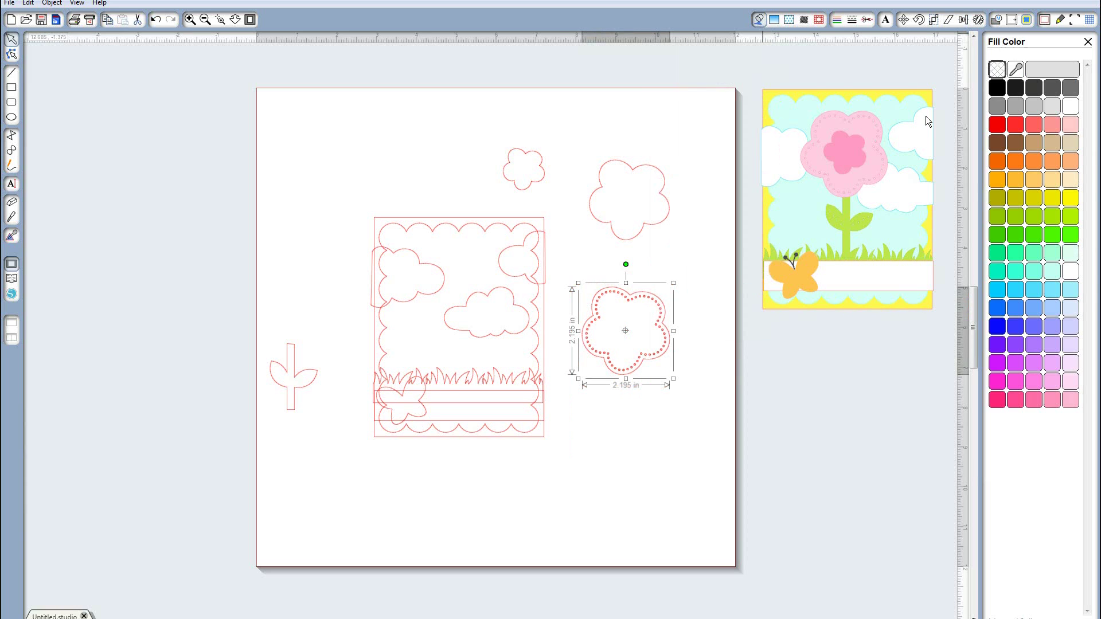
Fill the stitched flower with medium pink and move it onto the card's upper middle area
click(758, 19)
click(1051, 399)
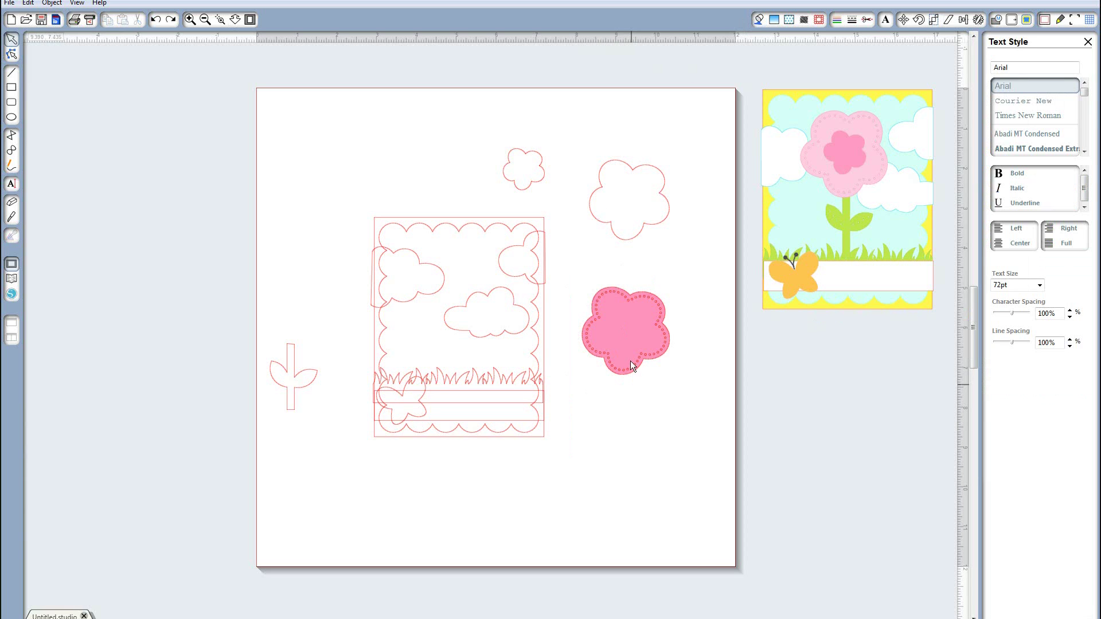
drag(629, 366, 467, 324)
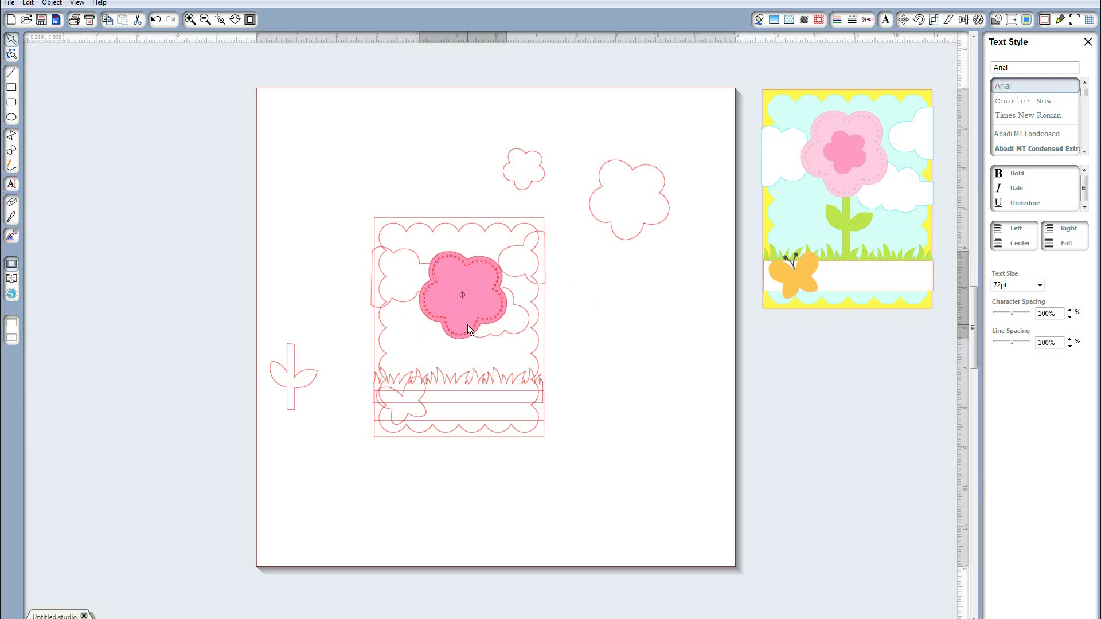
Change the stitched flower's fill to the lightest shade in the bottom row of pinks
click(759, 19)
click(1070, 401)
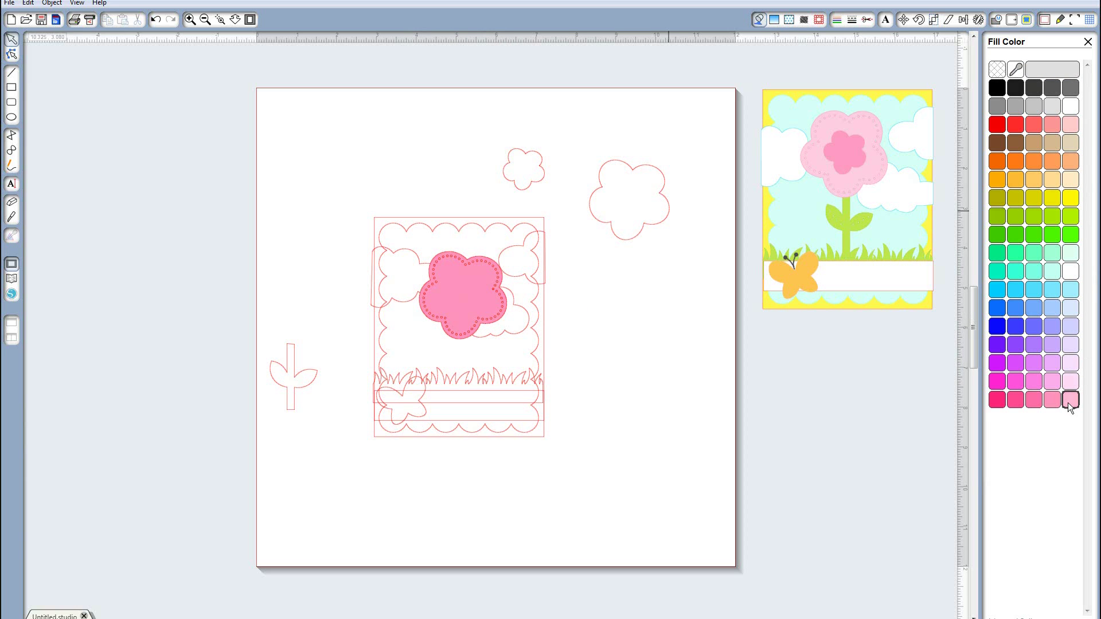
click(467, 340)
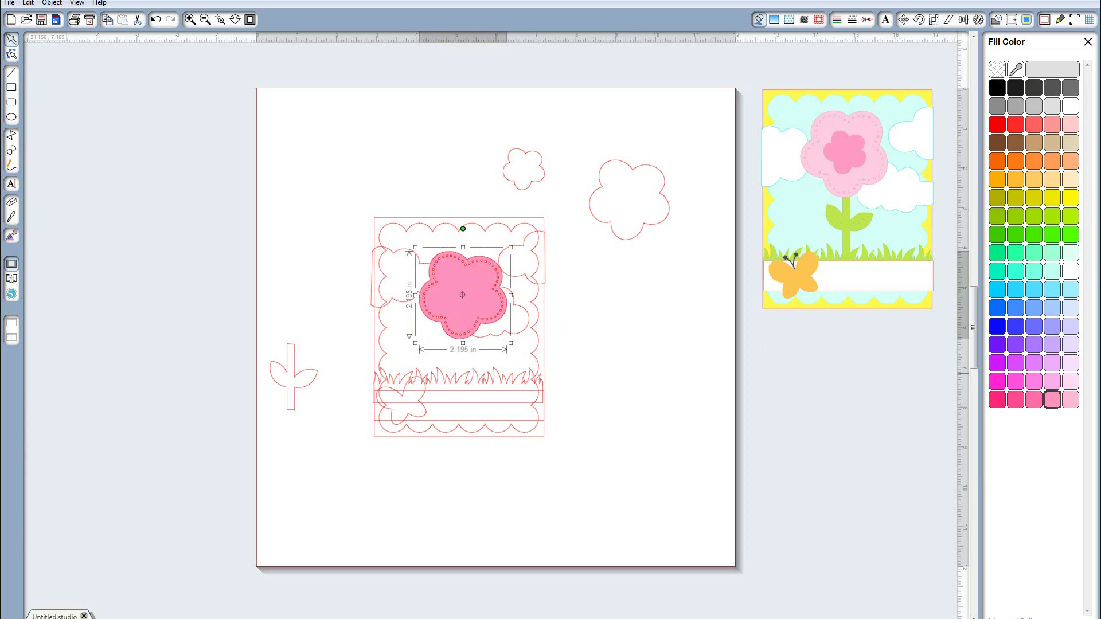
click(1070, 401)
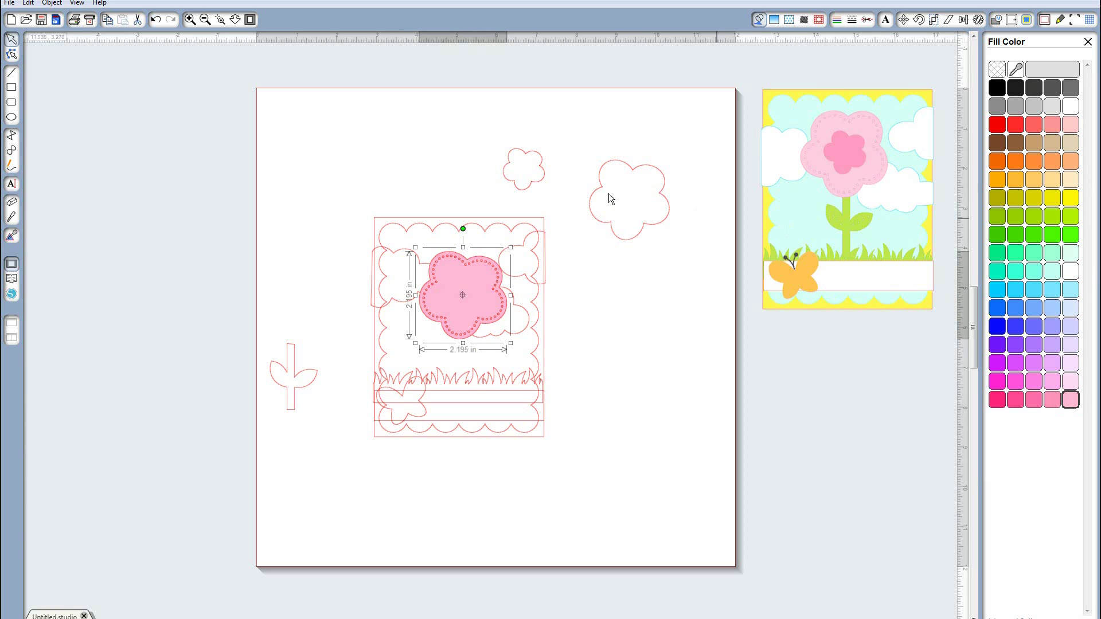
Bring the small flower outline above the card to the front
click(538, 188)
right_click(538, 187)
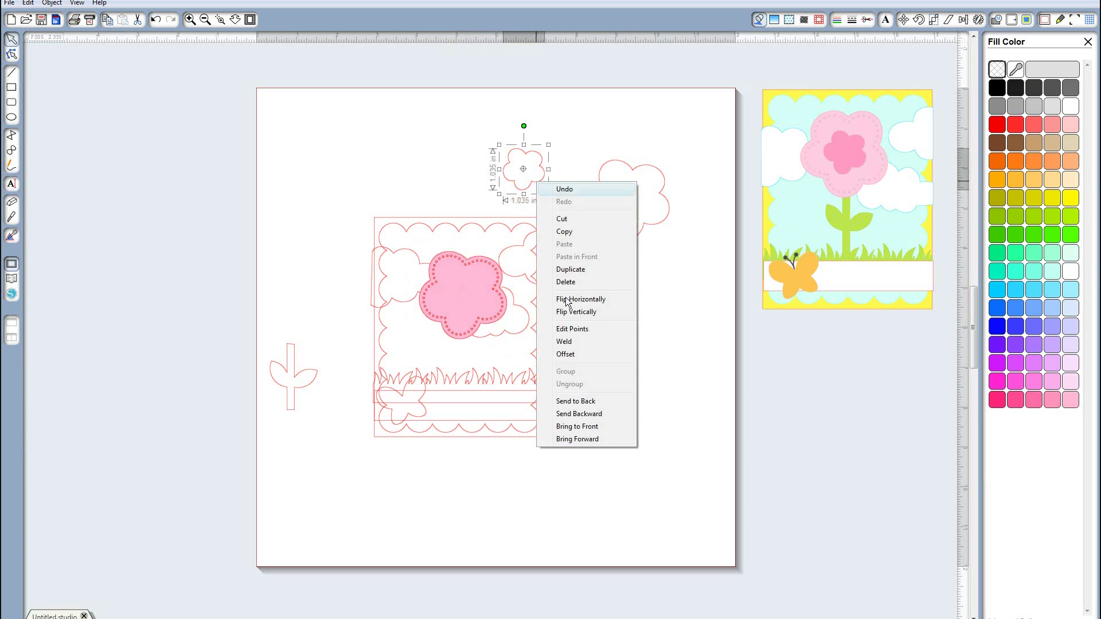
click(579, 430)
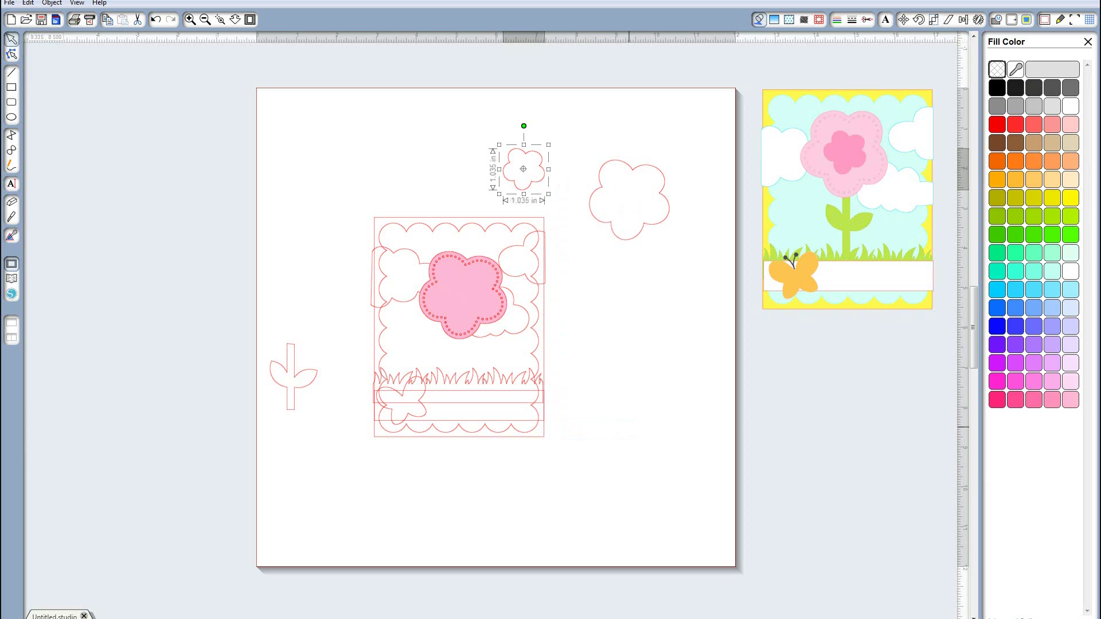
Fill the small flower with a darker pink and place it in the middle of the stitched flower
click(1034, 400)
drag(535, 184, 476, 310)
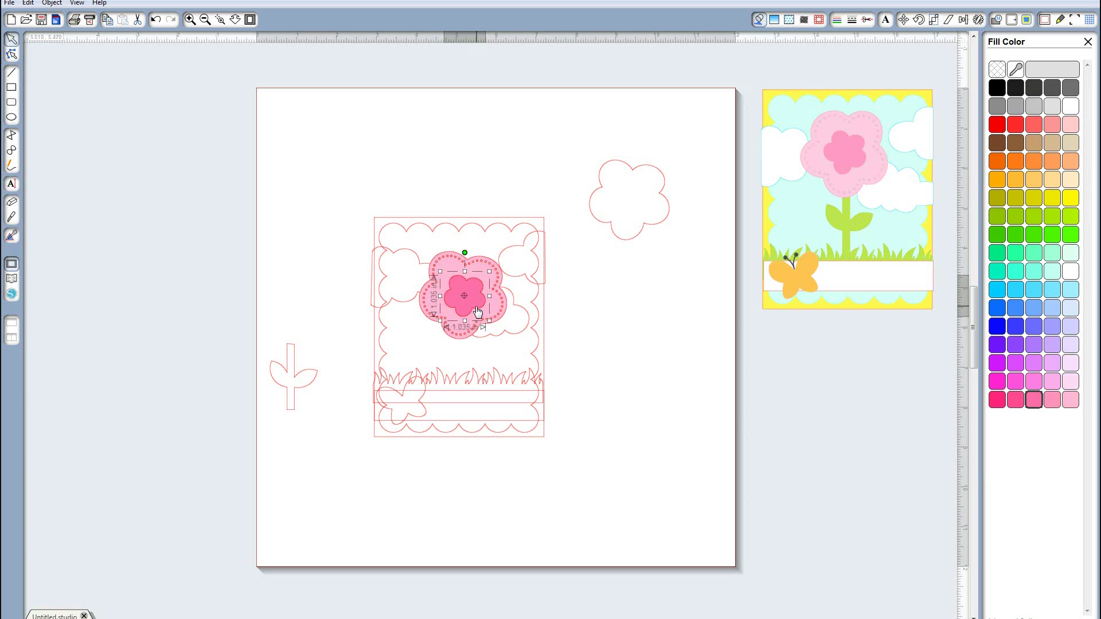
click(582, 256)
Delete the leftover 2 in flower outline and move the leafed stem to the empty area right of the card
click(632, 239)
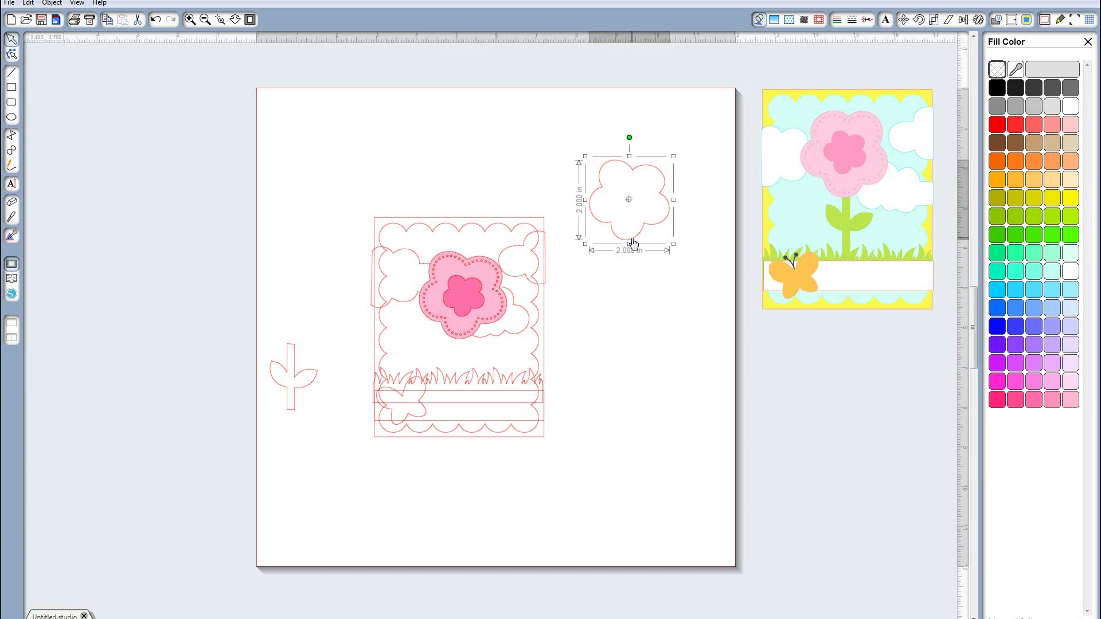
key(Delete)
drag(321, 376, 635, 361)
click(80, 122)
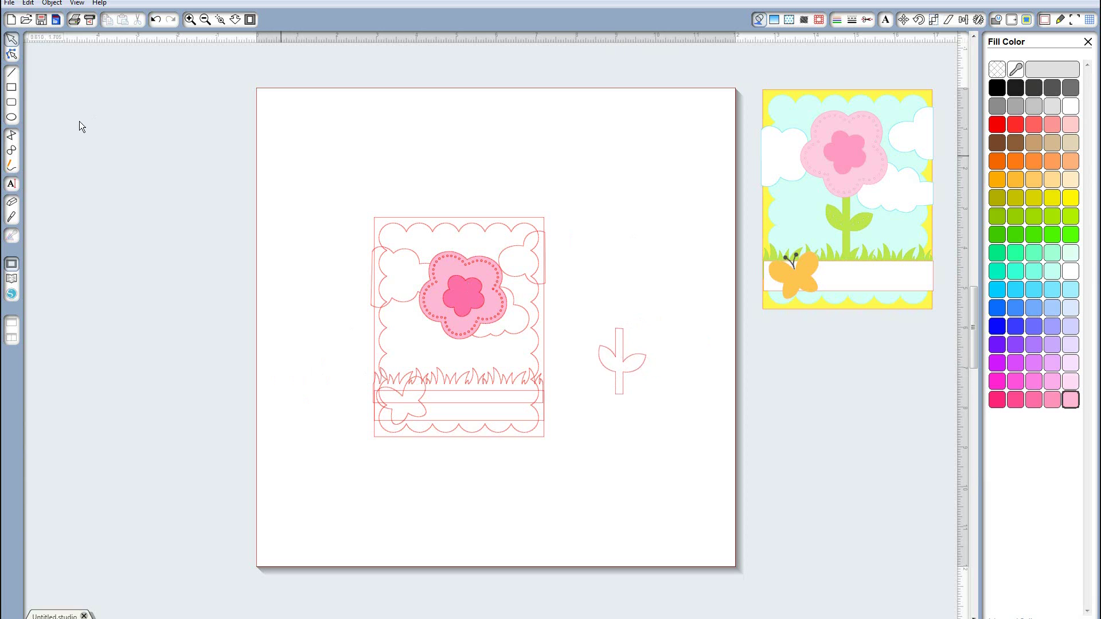
Draw a slanted line about 0.4 in wide along the stem's right leaf and move the stem up off it
click(12, 73)
click(624, 370)
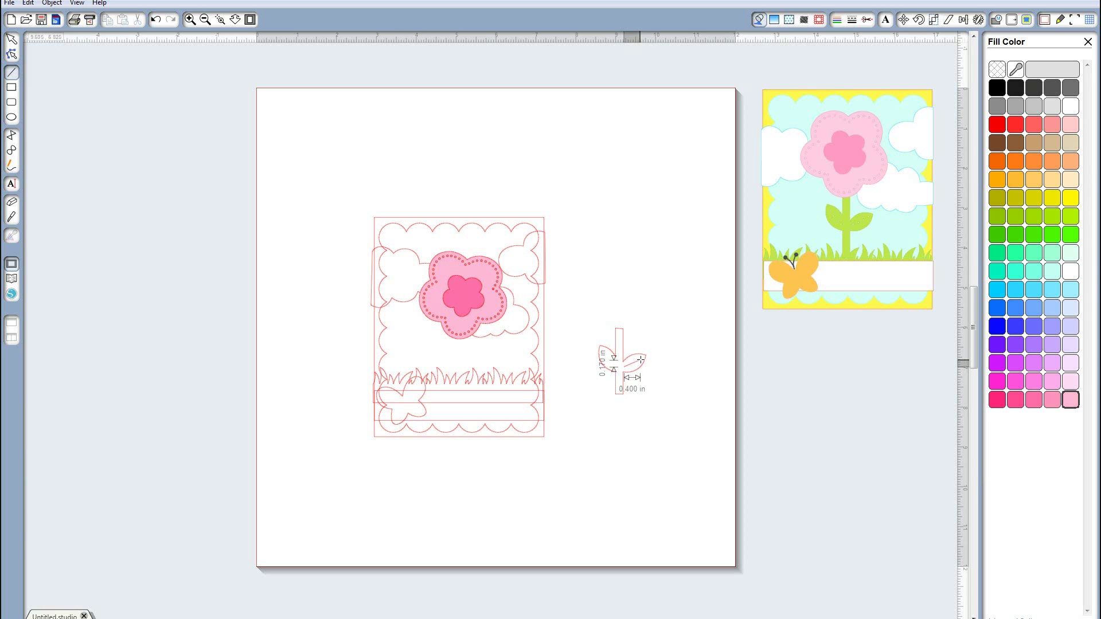
key(Escape)
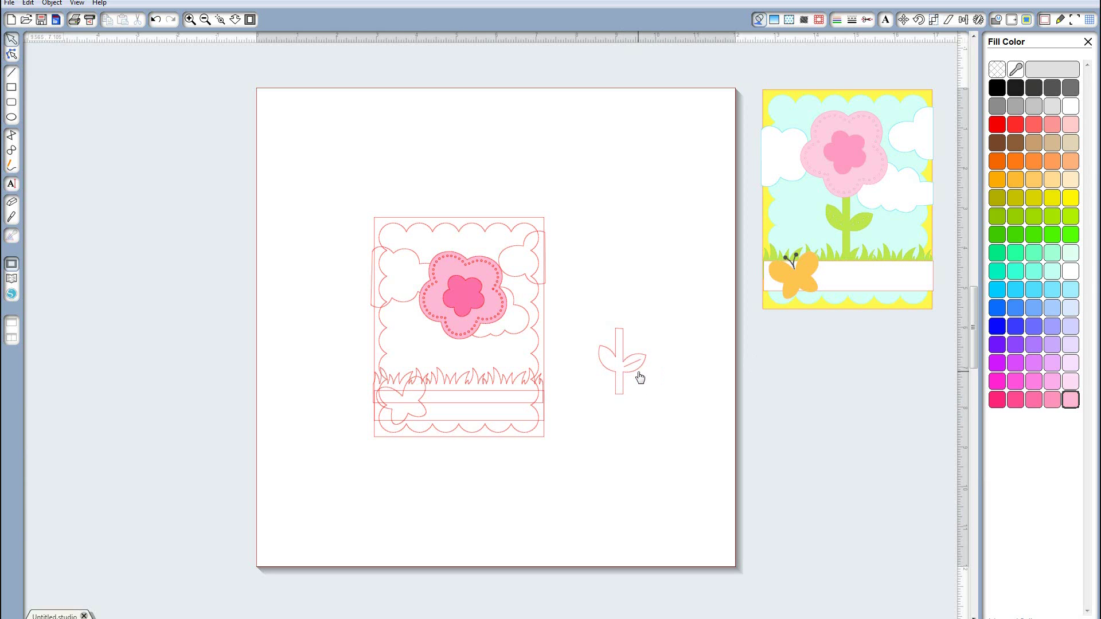
drag(640, 377, 647, 280)
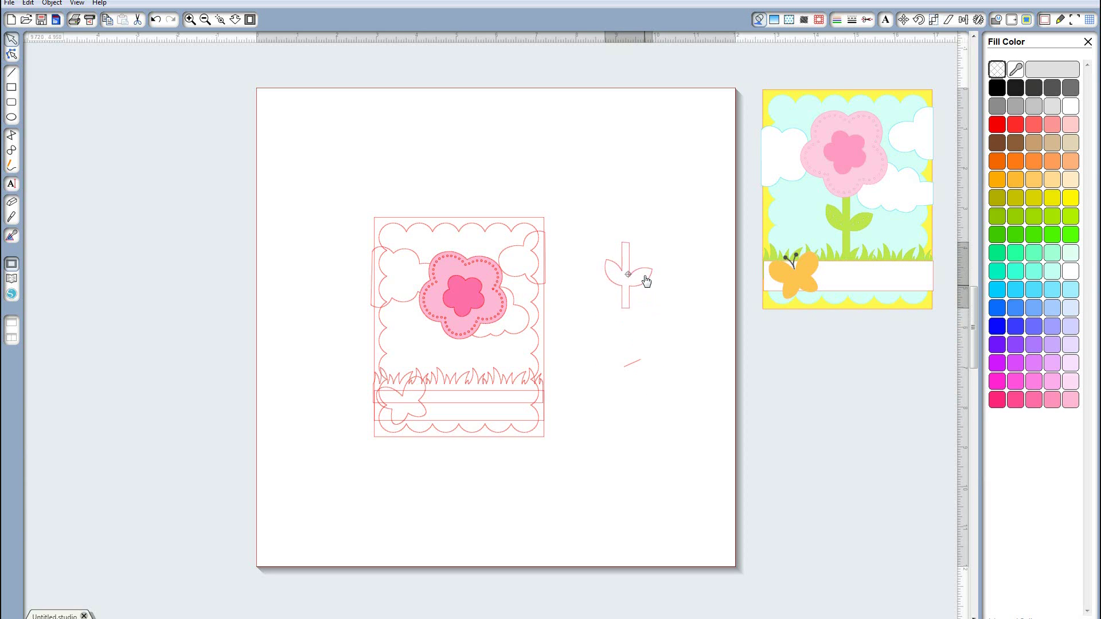
Bend the slanted line below the stem into a gentle curve by adding a midpoint and curving the segment
click(632, 366)
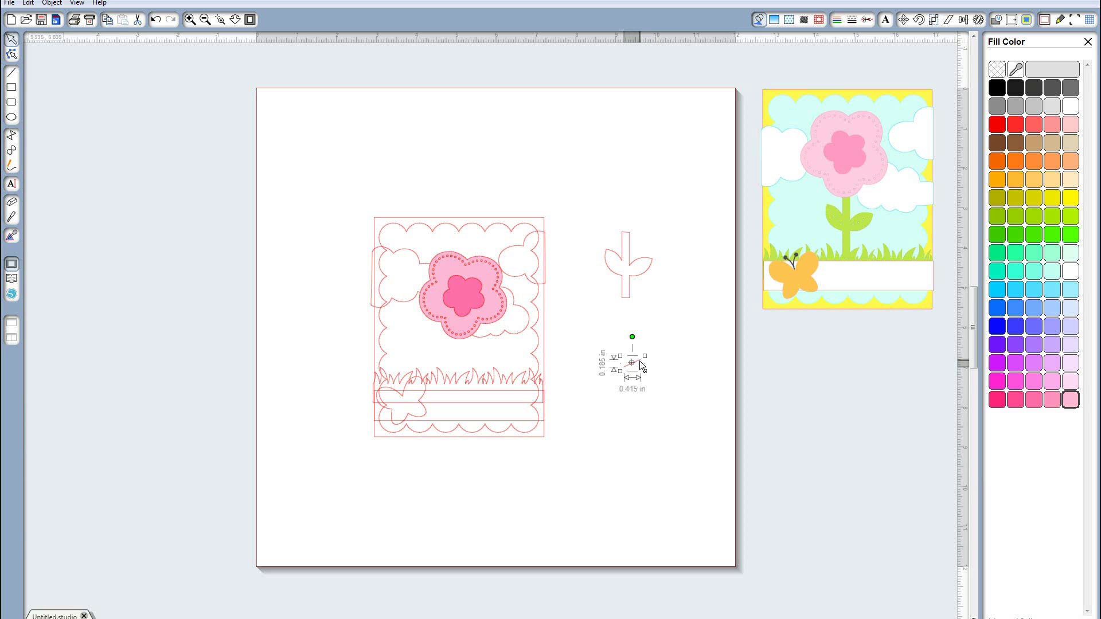
double_click(640, 367)
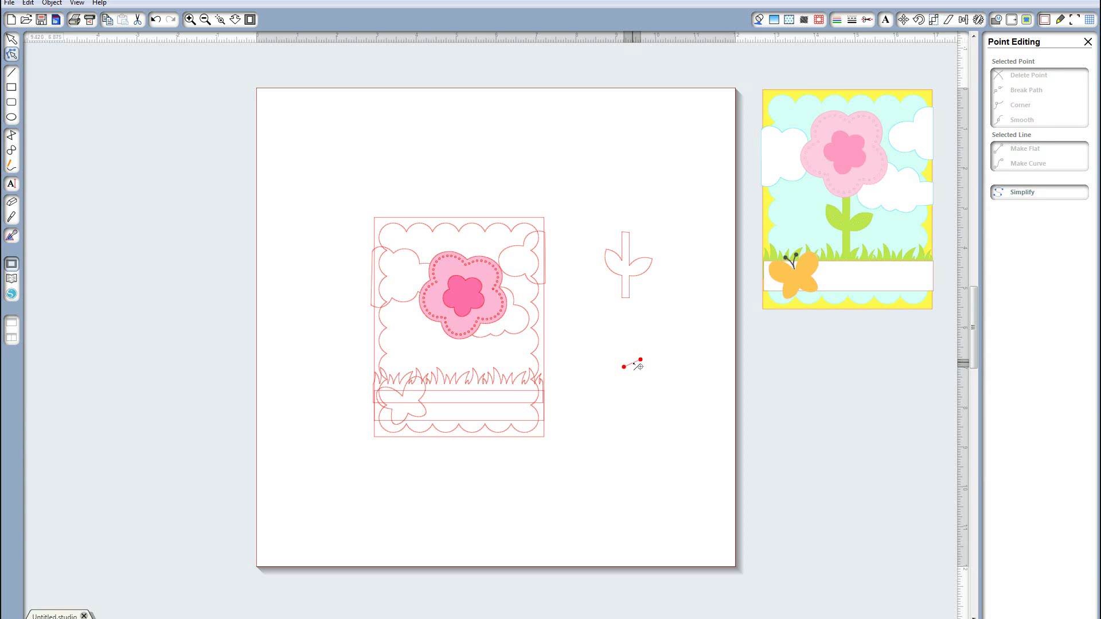
click(635, 365)
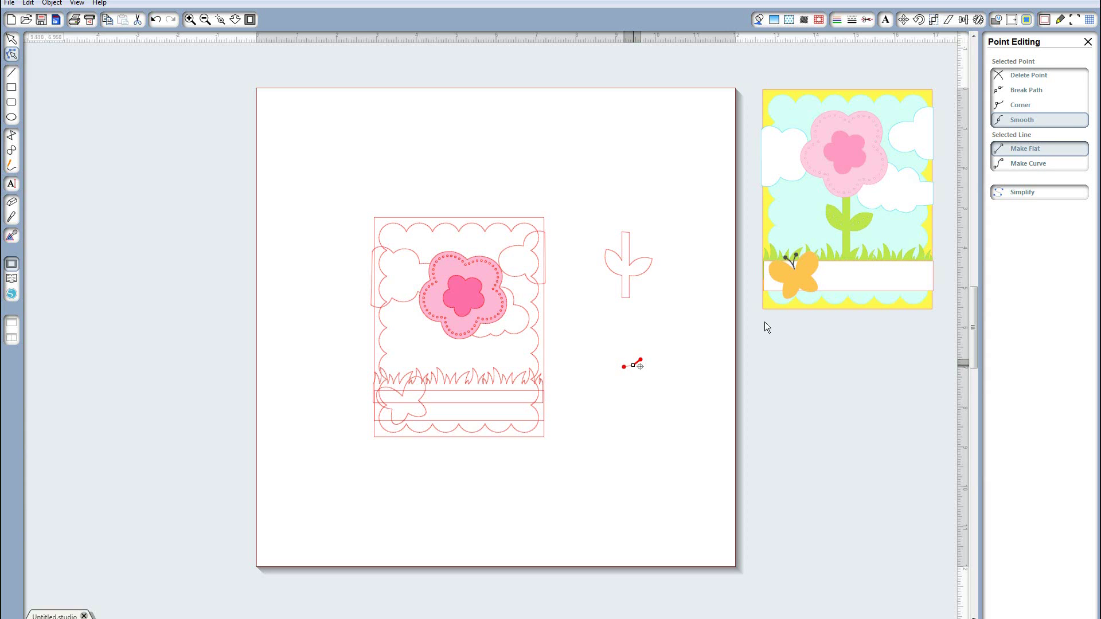
click(1030, 162)
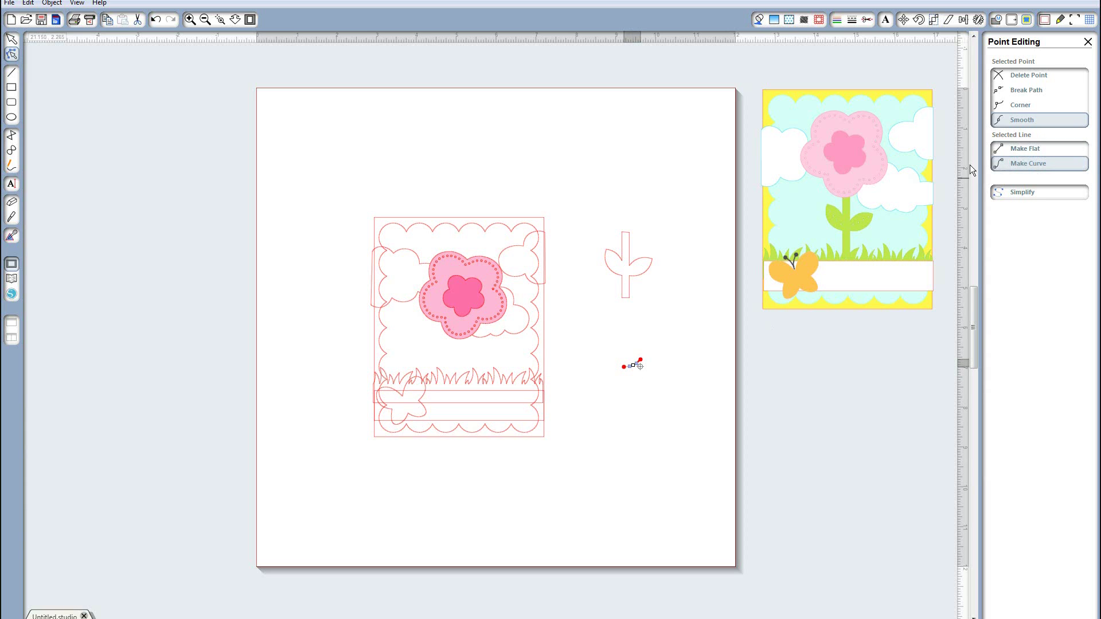
click(675, 333)
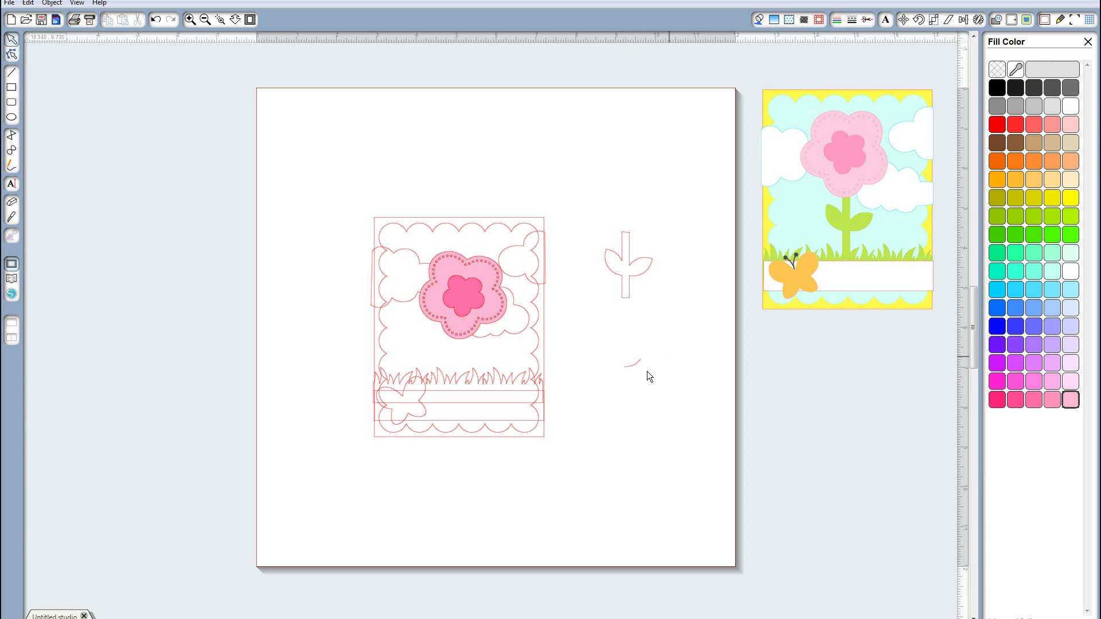
Add the text "o o o o" in Courier New beside the curved line
click(11, 184)
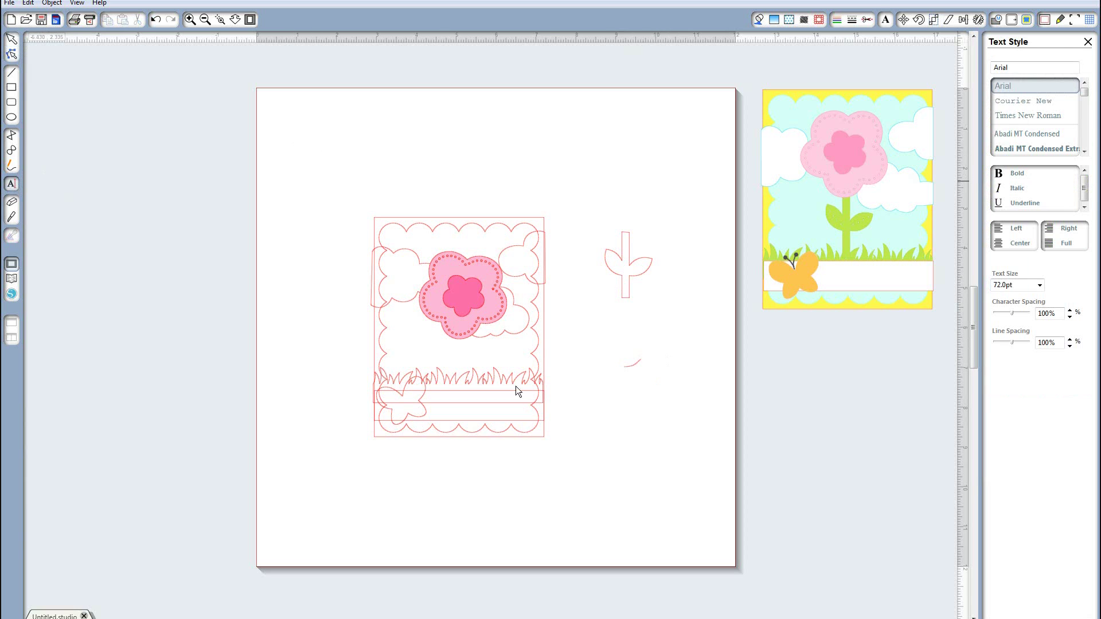
click(583, 390)
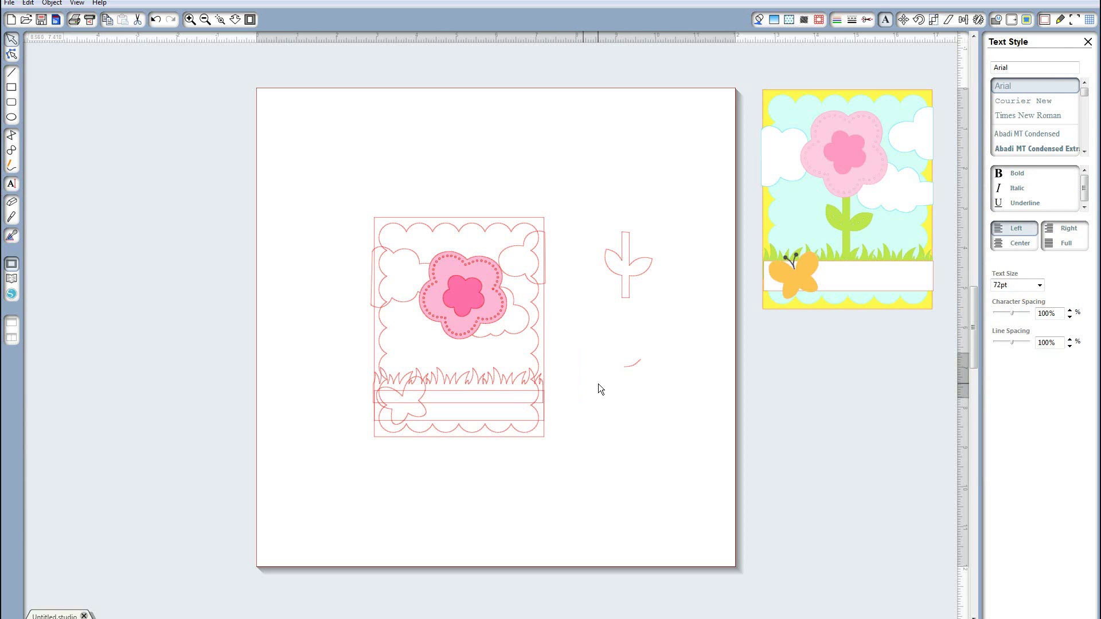
text(o)
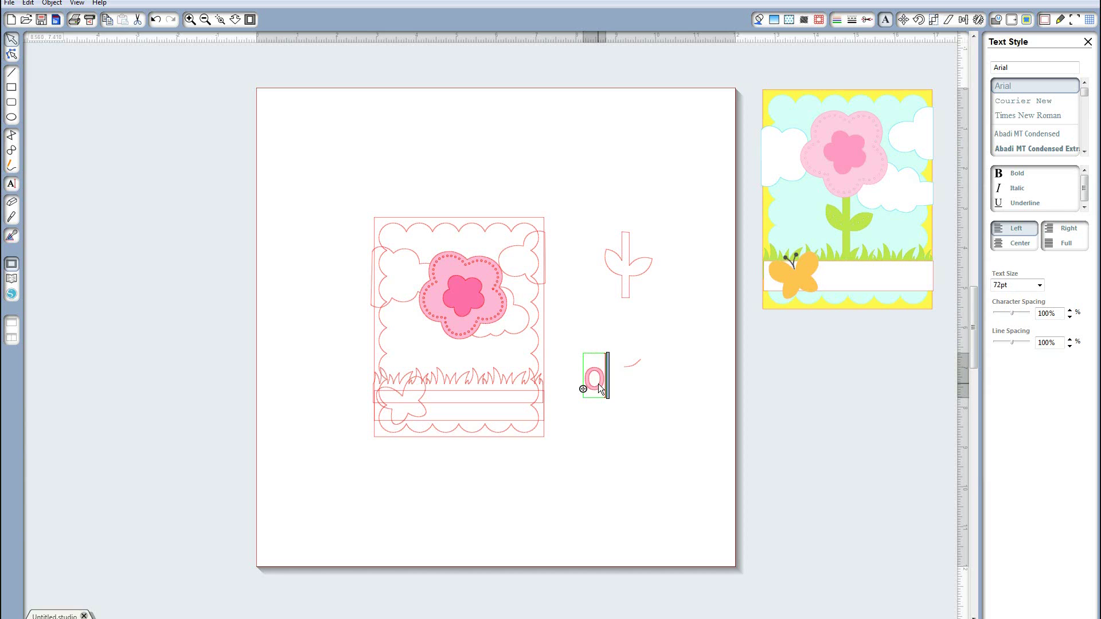
key(BackSpace)
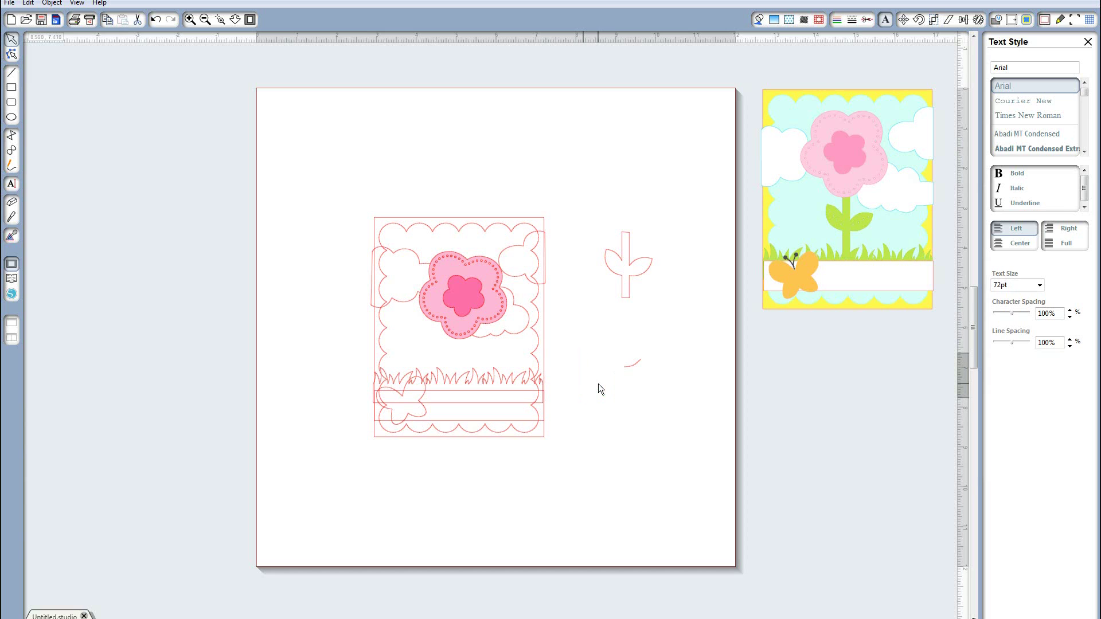
click(1015, 102)
text(o )
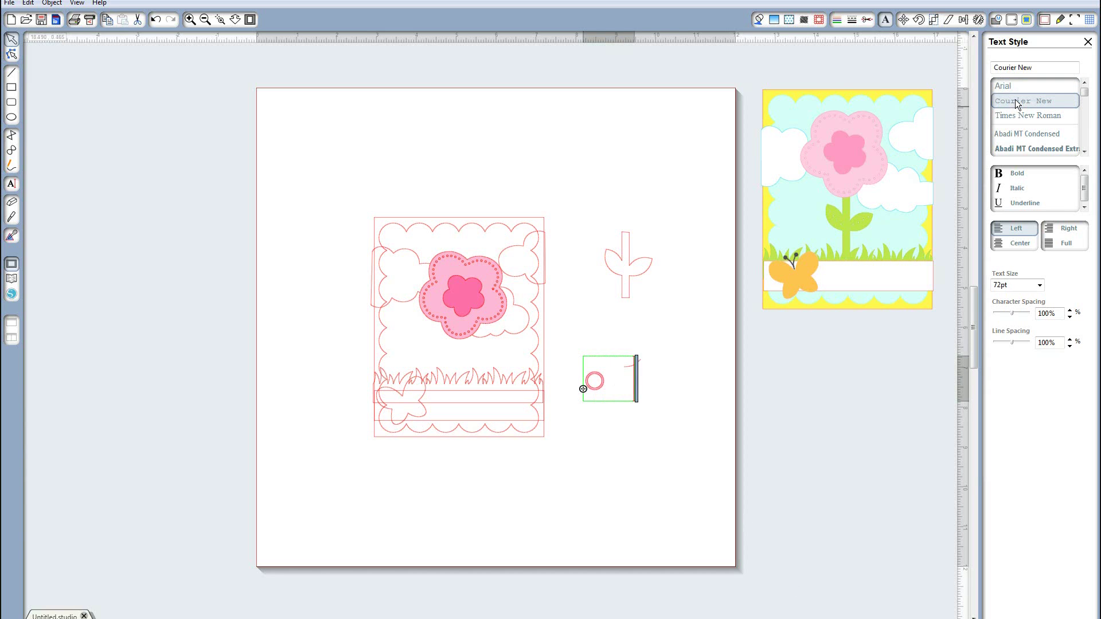
text(o o o)
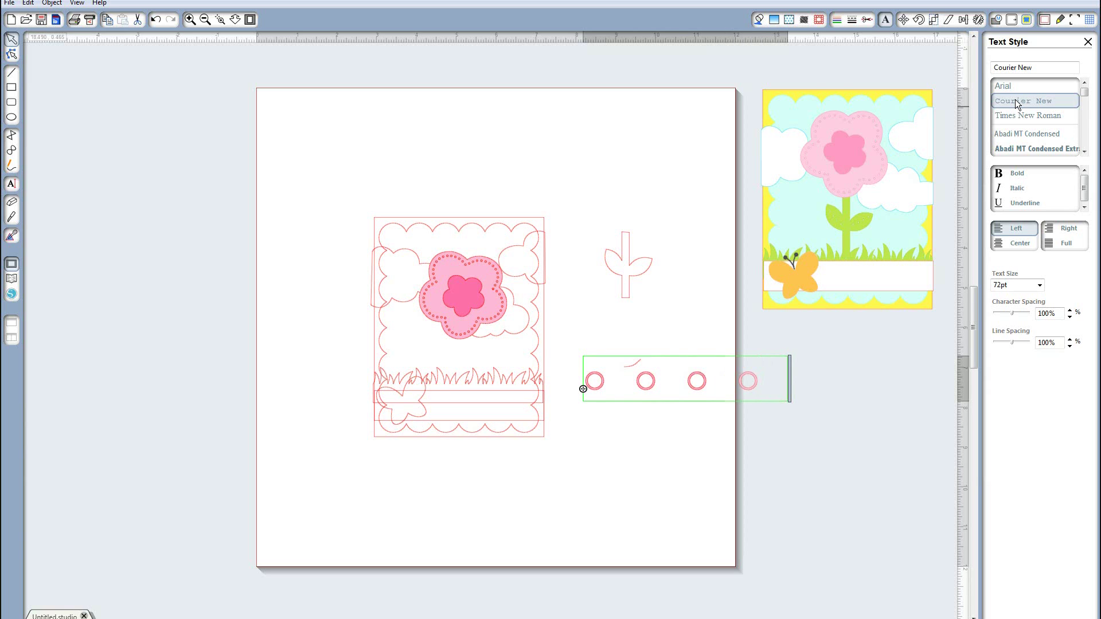
key(BackSpace)
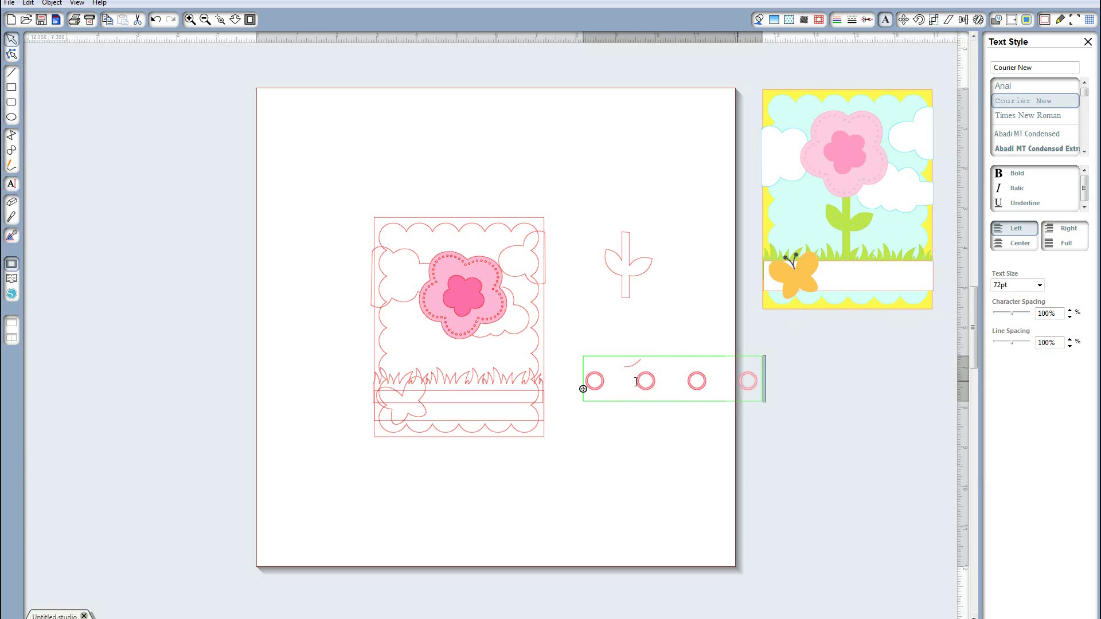
Set the whole row of o's to a text size of 4 pt and a character spacing of 200%
drag(756, 380, 571, 381)
click(1016, 283)
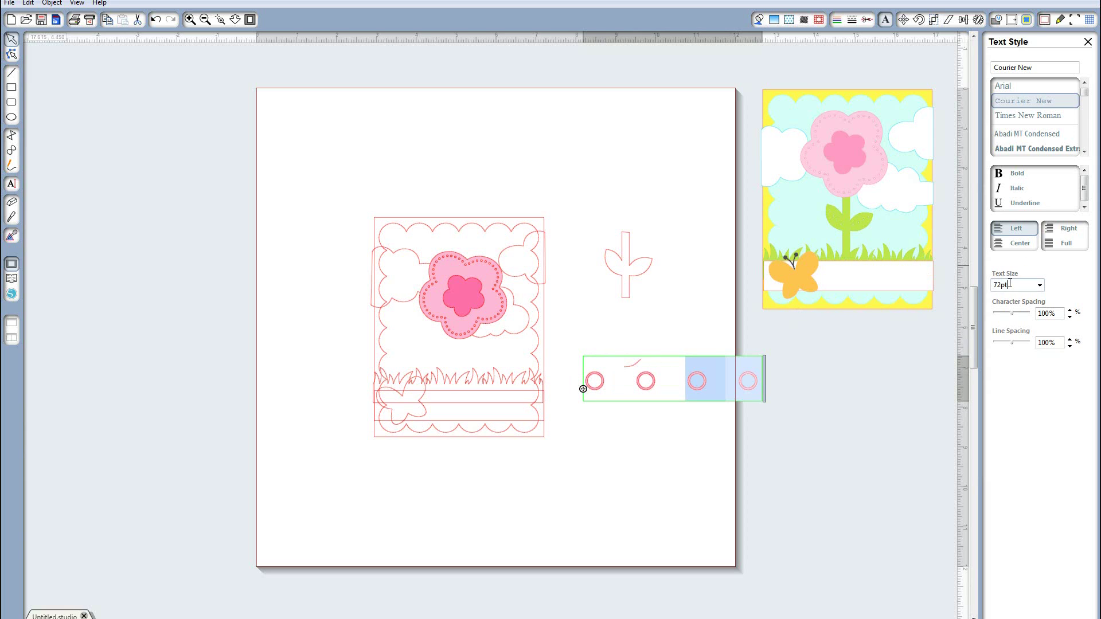
double_click(1010, 284)
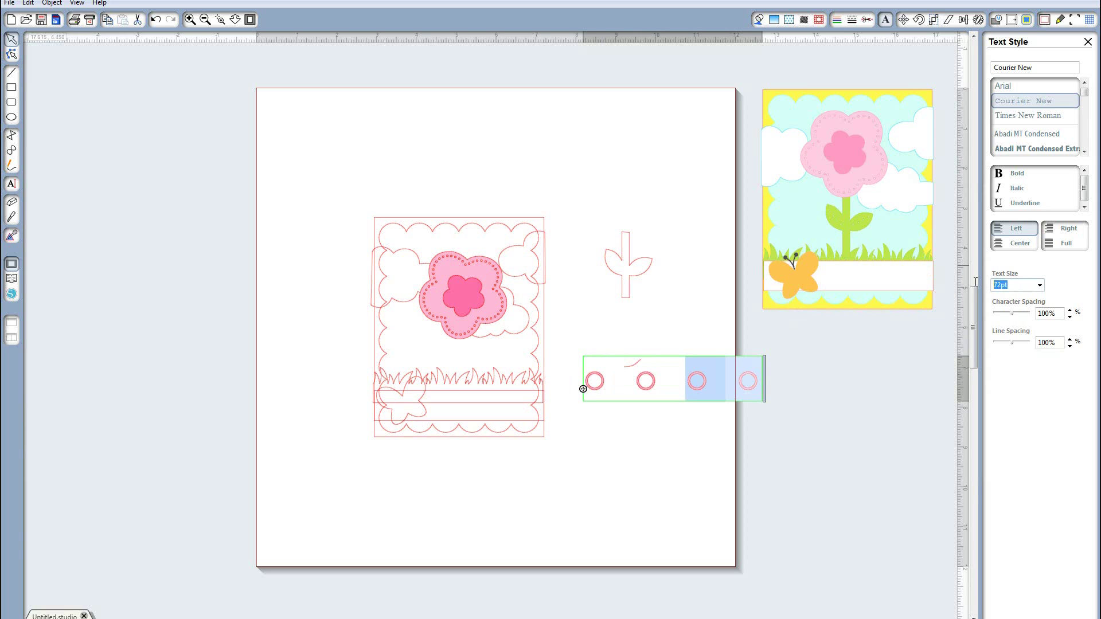
click(759, 379)
drag(725, 381, 548, 377)
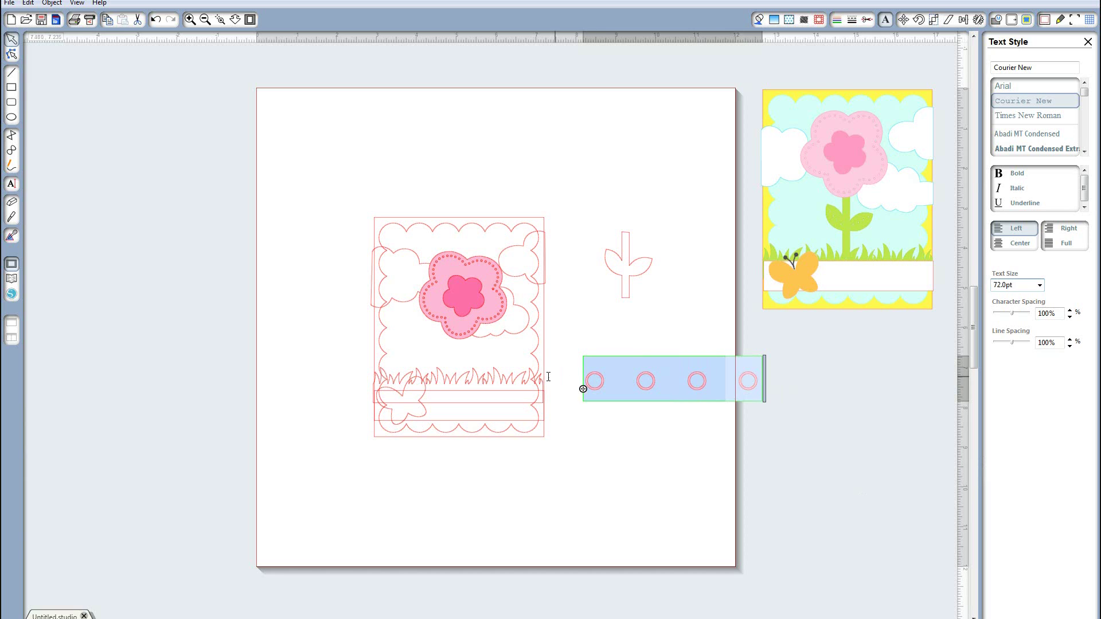
double_click(1020, 282)
text(4)
click(1039, 313)
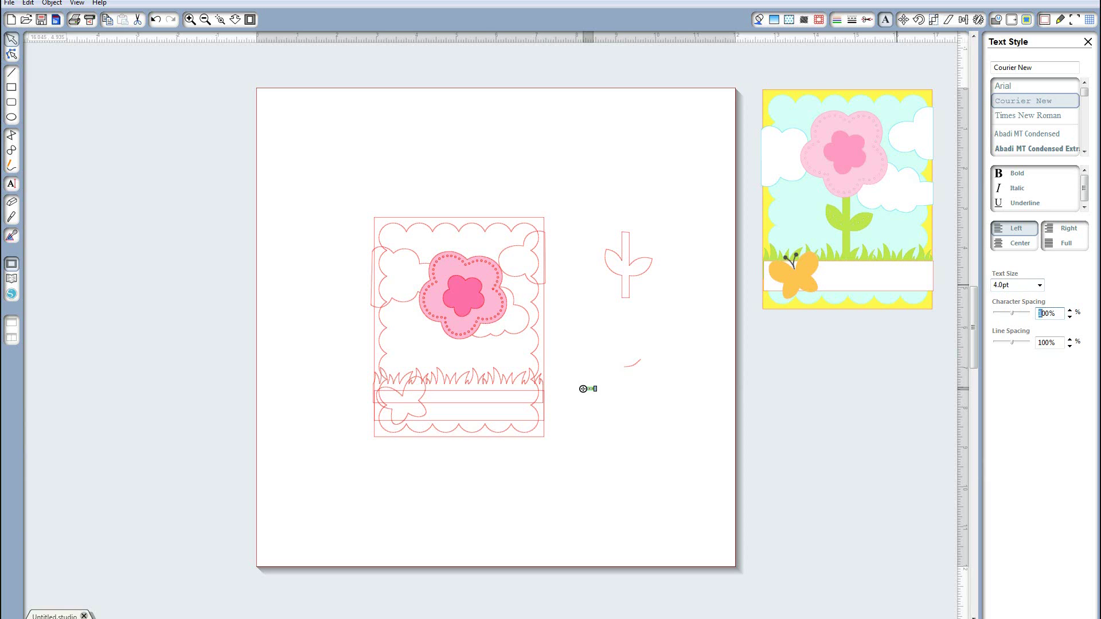
key(Return)
Attach the row of small o's to the curved line so the letters follow it
click(190, 19)
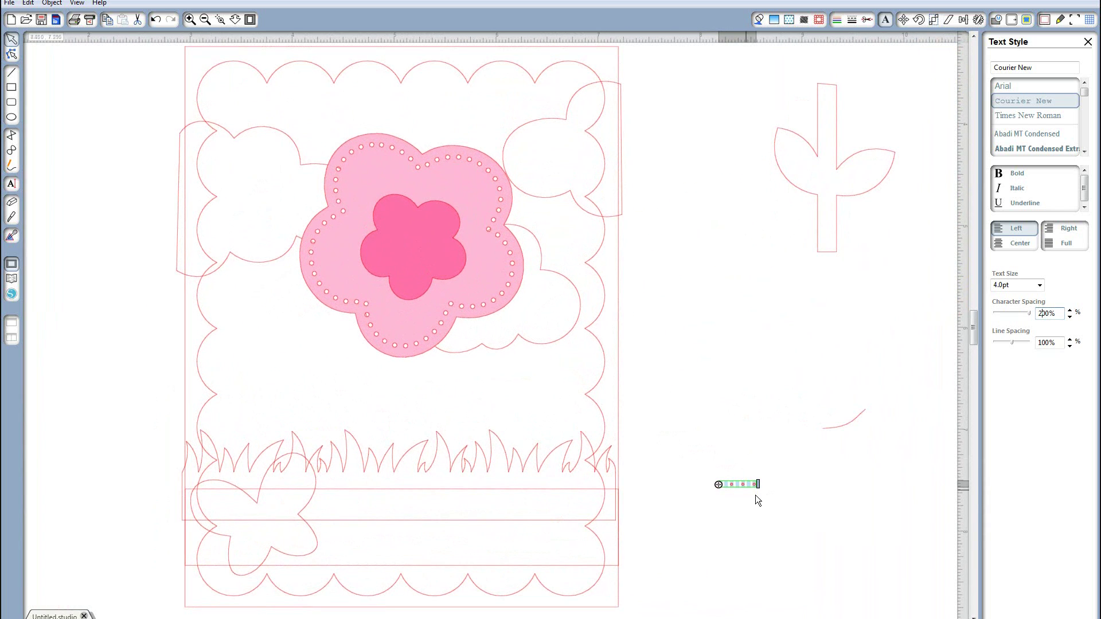
drag(720, 487, 864, 410)
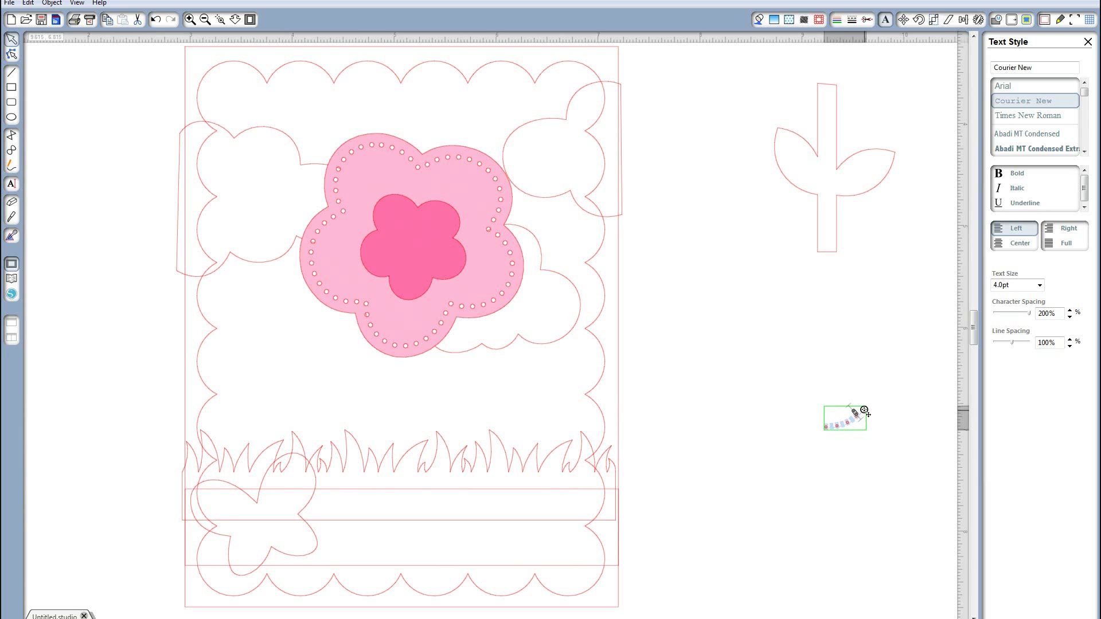
click(875, 462)
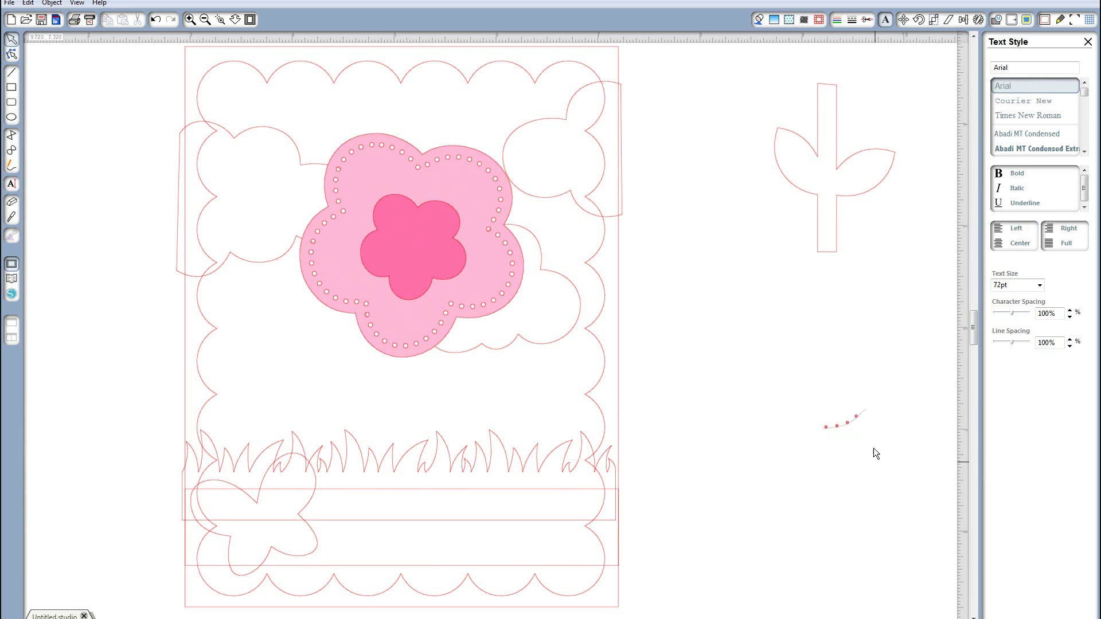
click(850, 426)
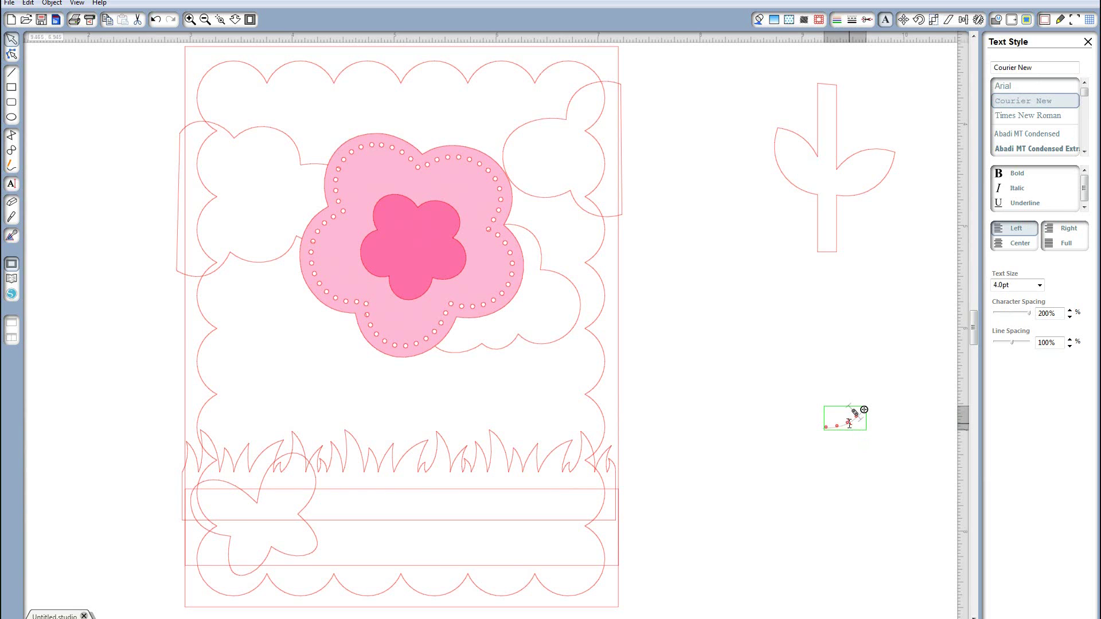
click(855, 460)
Try to delete the curved line under the o's and undo the deletion
click(864, 414)
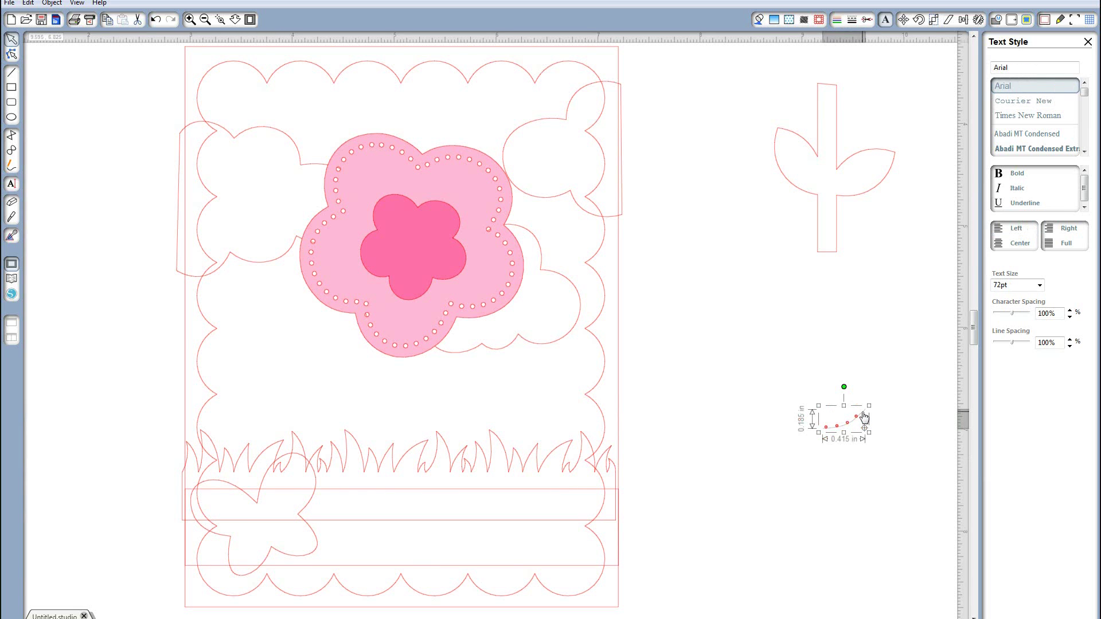
key(Delete)
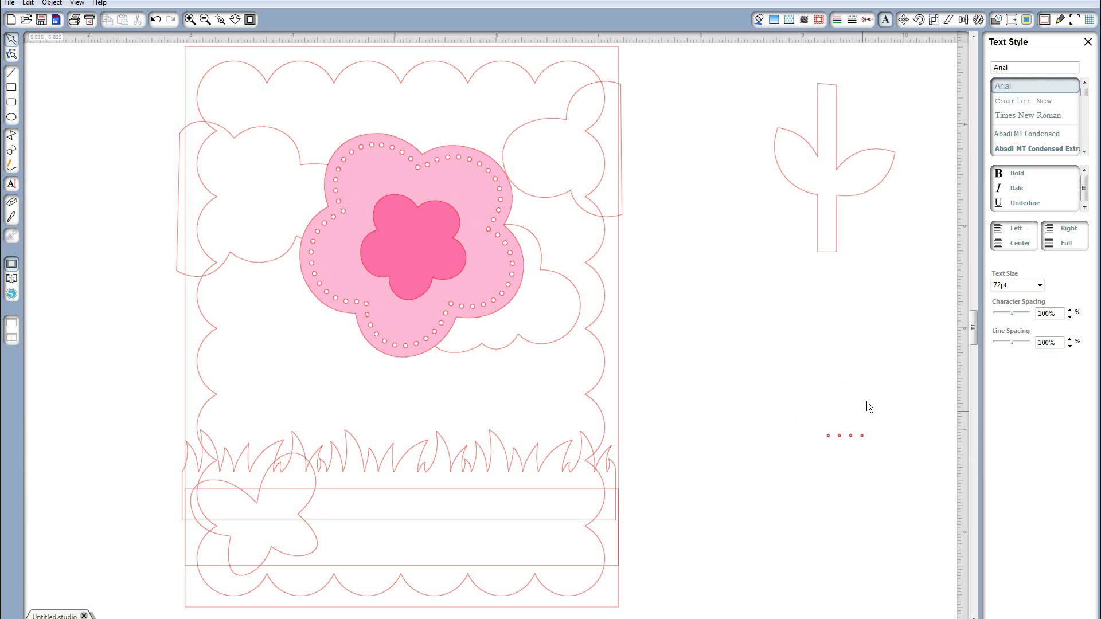
click(30, 4)
click(57, 14)
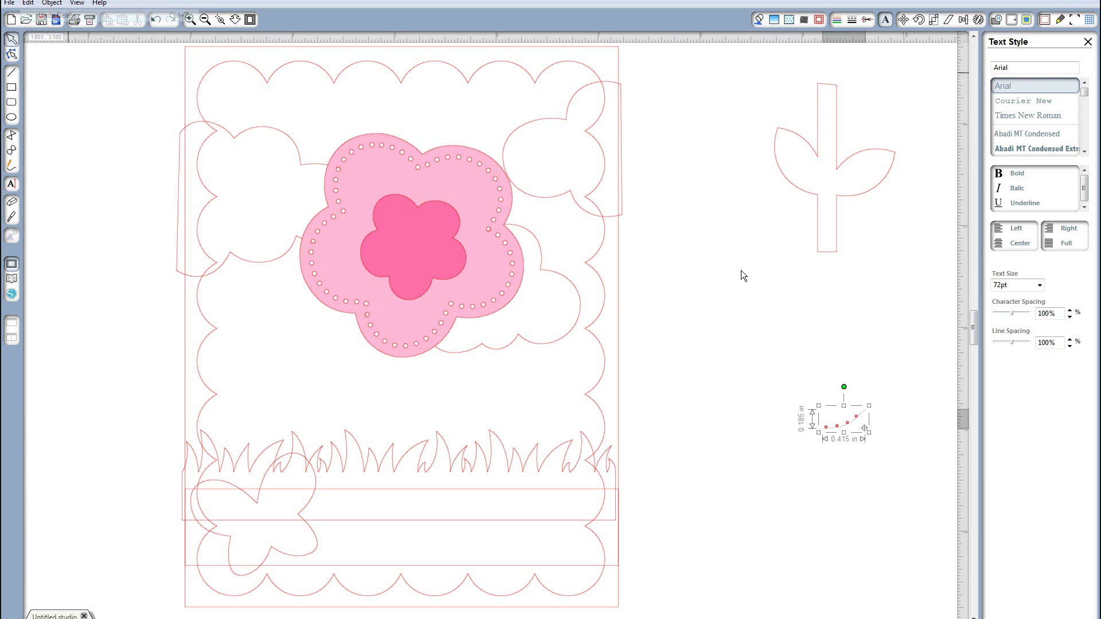
Ungroup the o text on the curve into separate shapes independent of the line
right_click(834, 429)
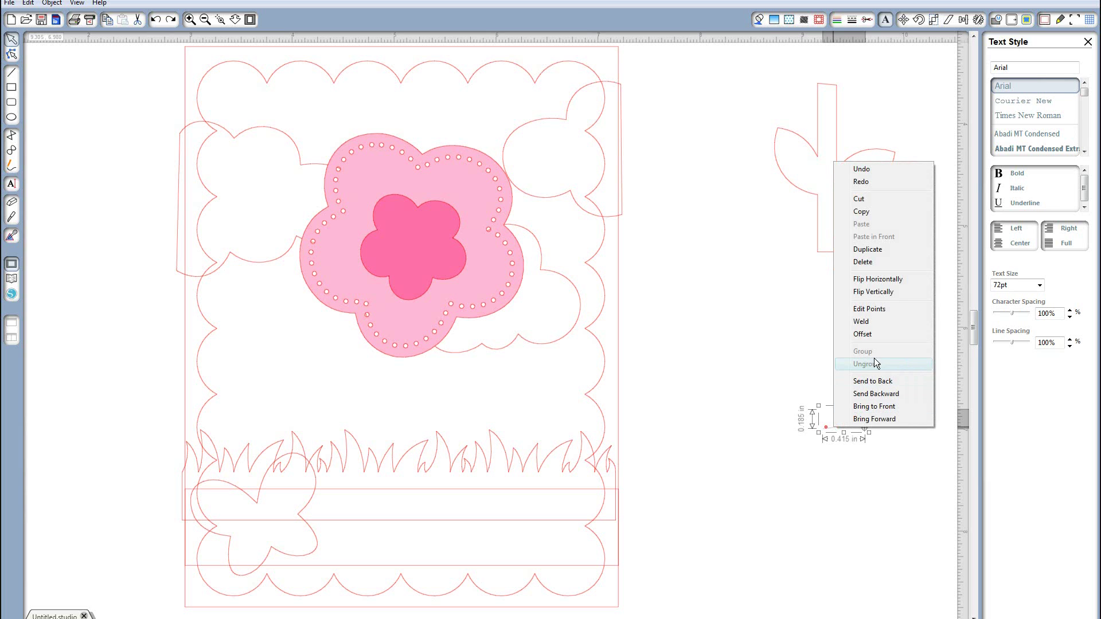
click(840, 424)
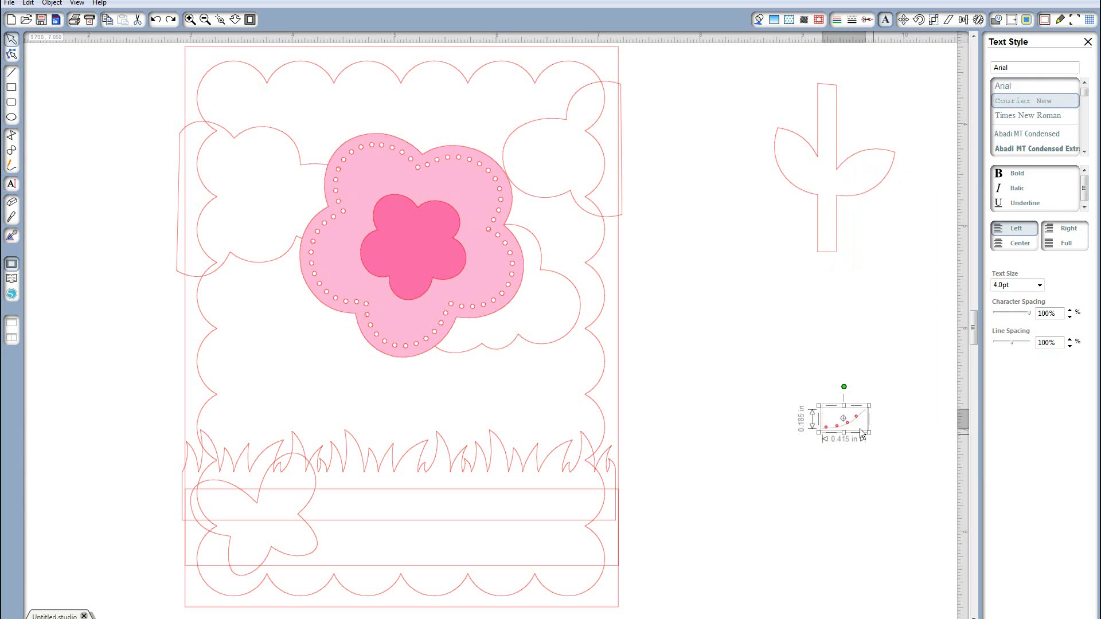
right_click(853, 425)
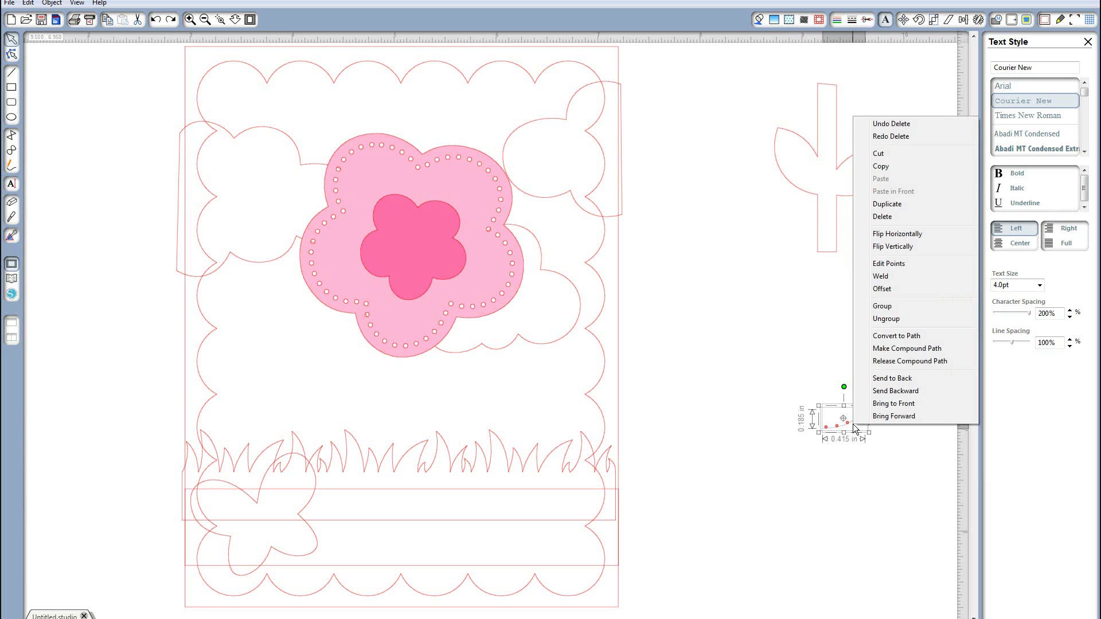
click(887, 319)
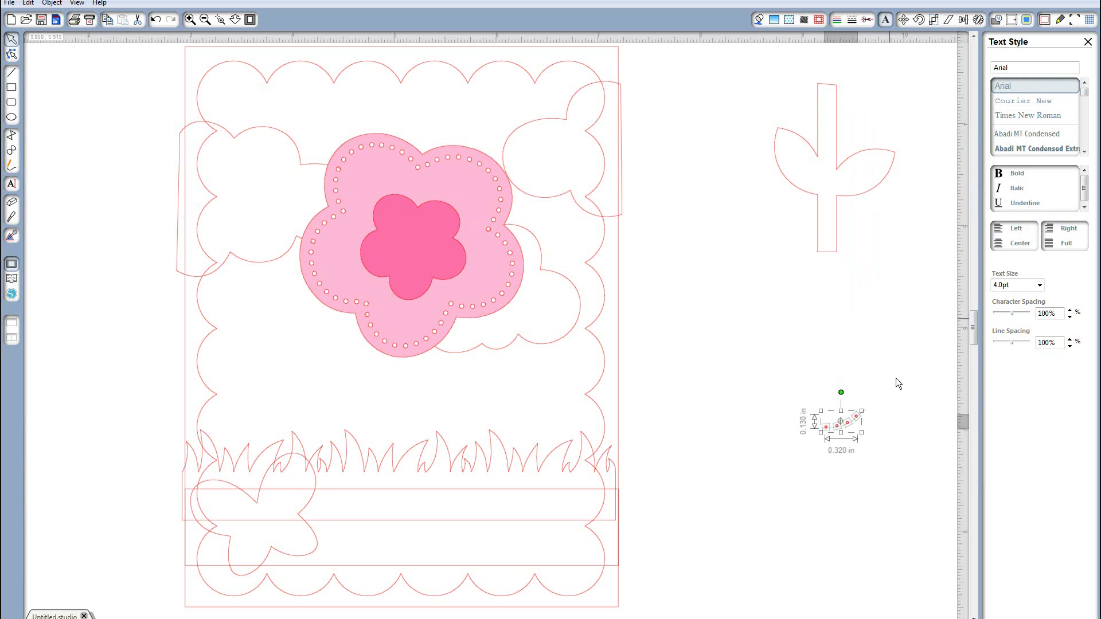
Move the curved guide line off the row of o's and delete it
click(875, 424)
drag(864, 417, 870, 448)
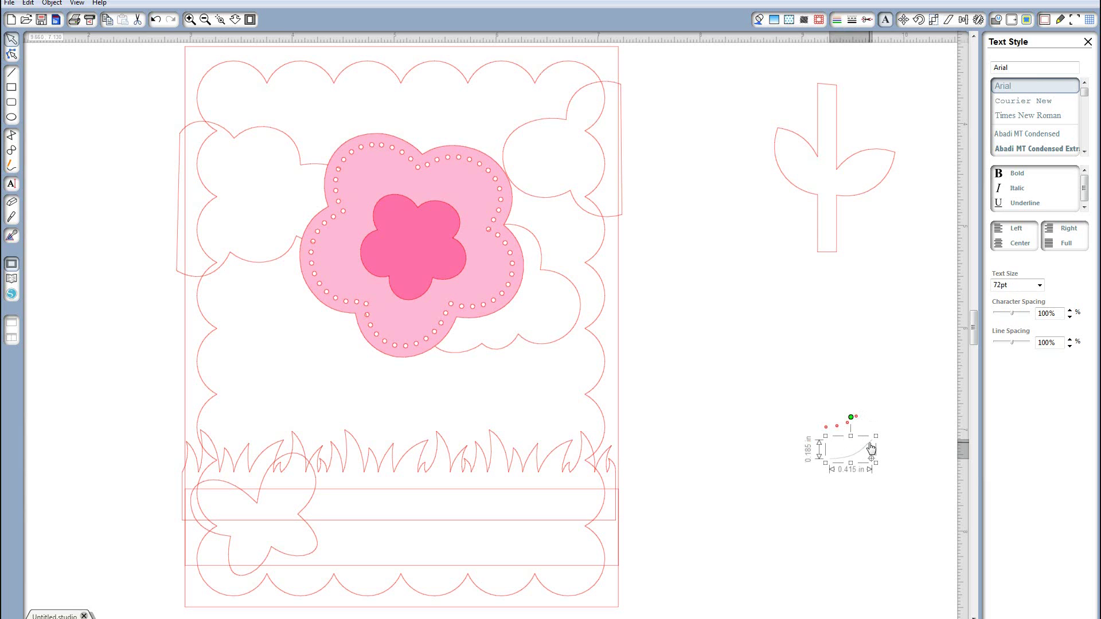
key(Delete)
Select all four curved o shapes and group them
drag(817, 408, 865, 436)
right_click(853, 430)
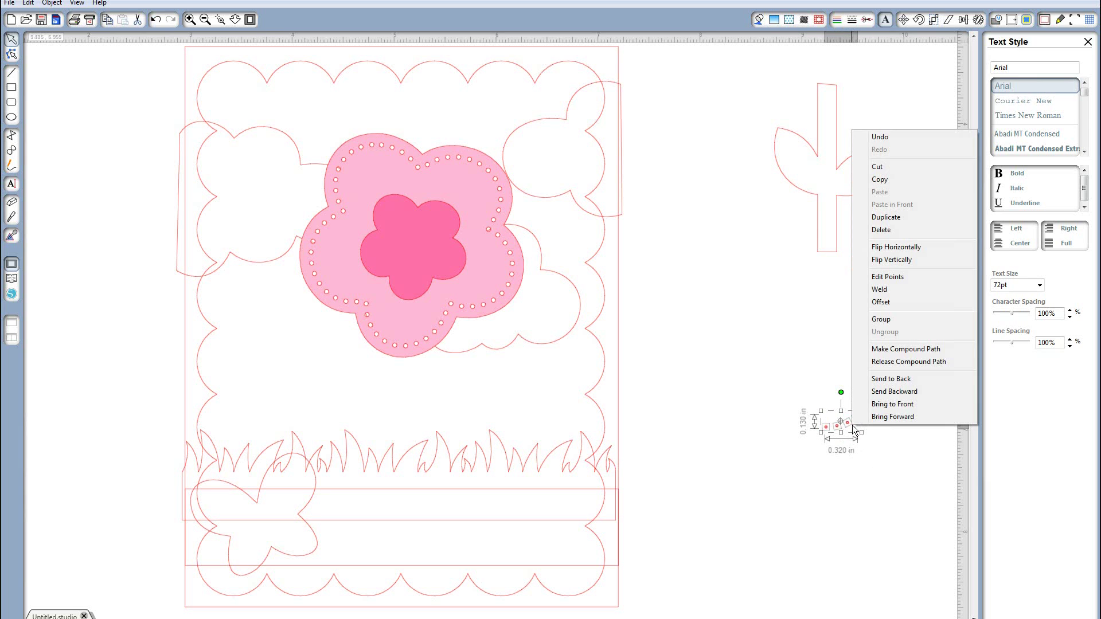
click(884, 321)
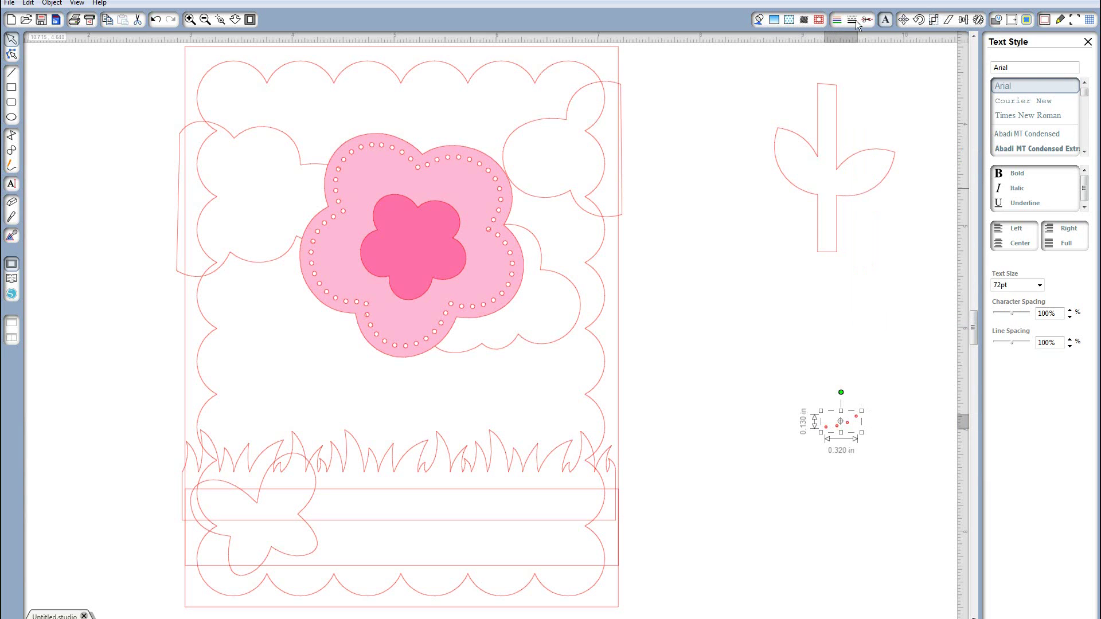
Create an outward offset of 0.01 in around the grouped o shapes
click(1013, 22)
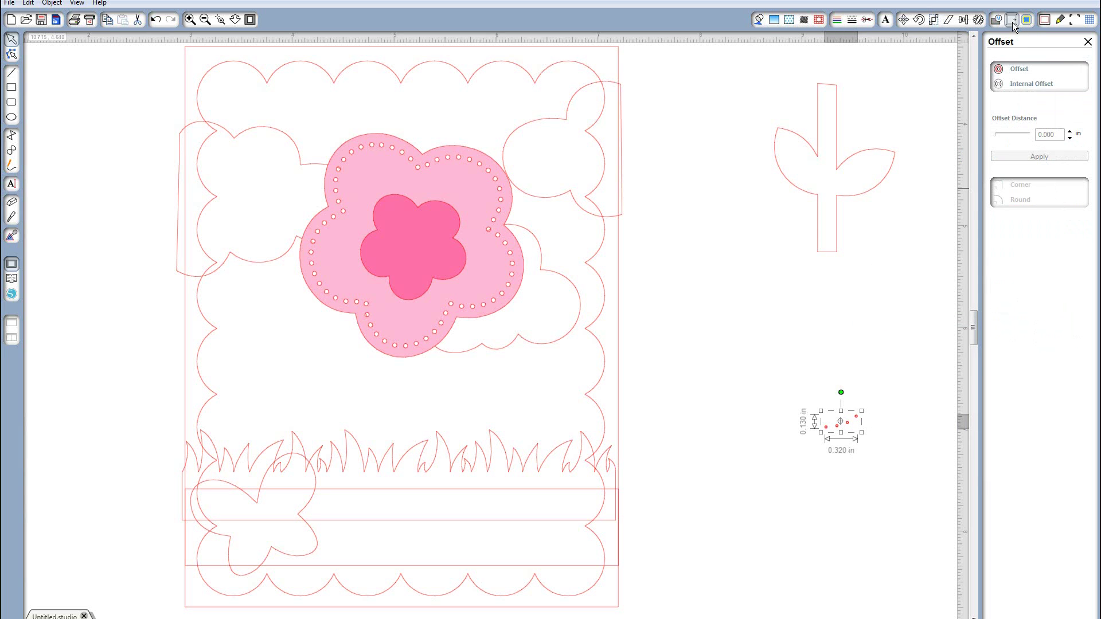
click(1020, 70)
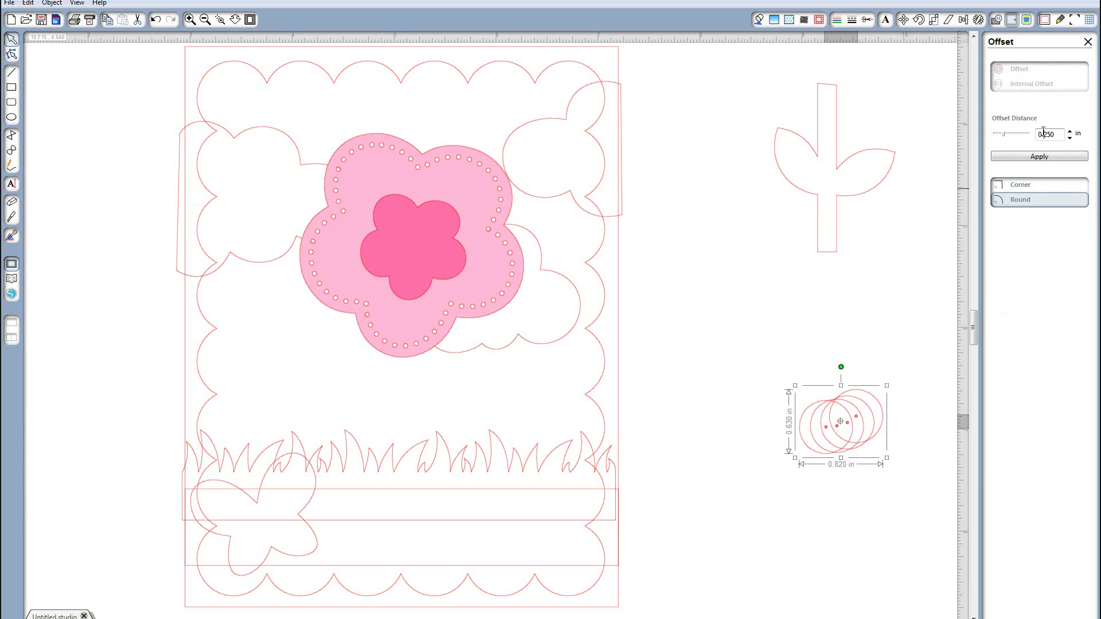
drag(1043, 133, 1080, 136)
text(01)
click(1054, 158)
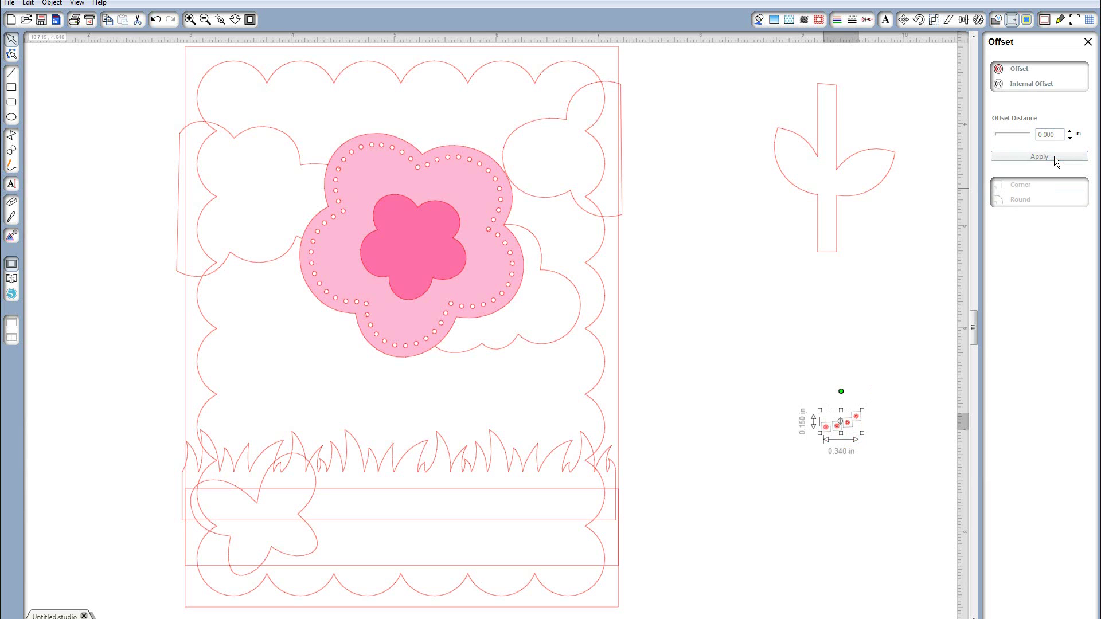
Move the original group of o's down, away from the new offset circles
click(845, 430)
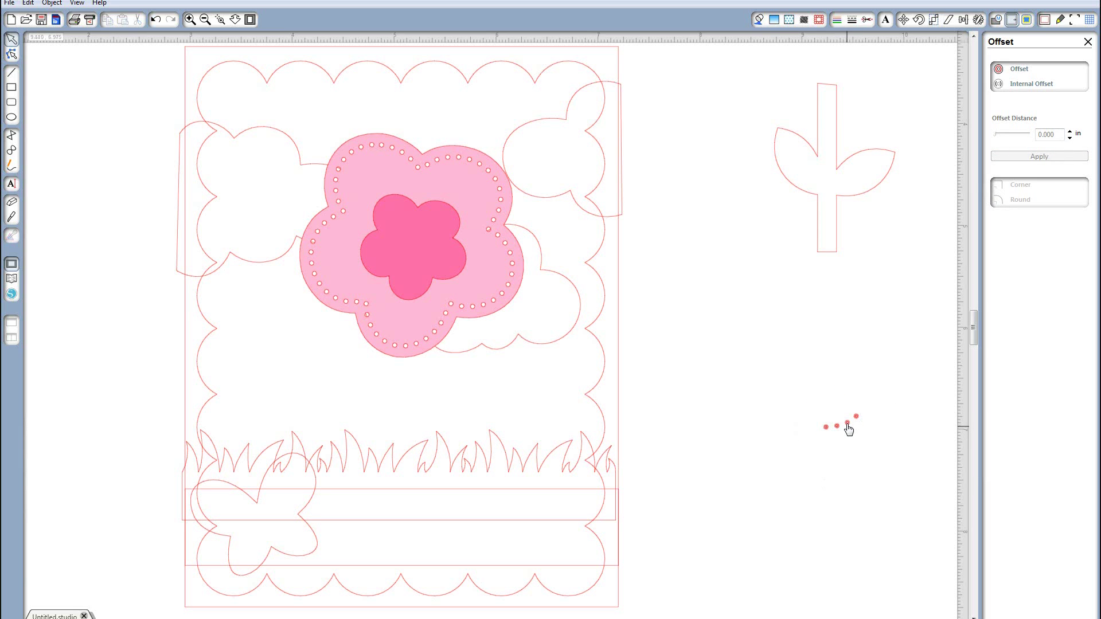
click(848, 424)
drag(848, 424, 832, 486)
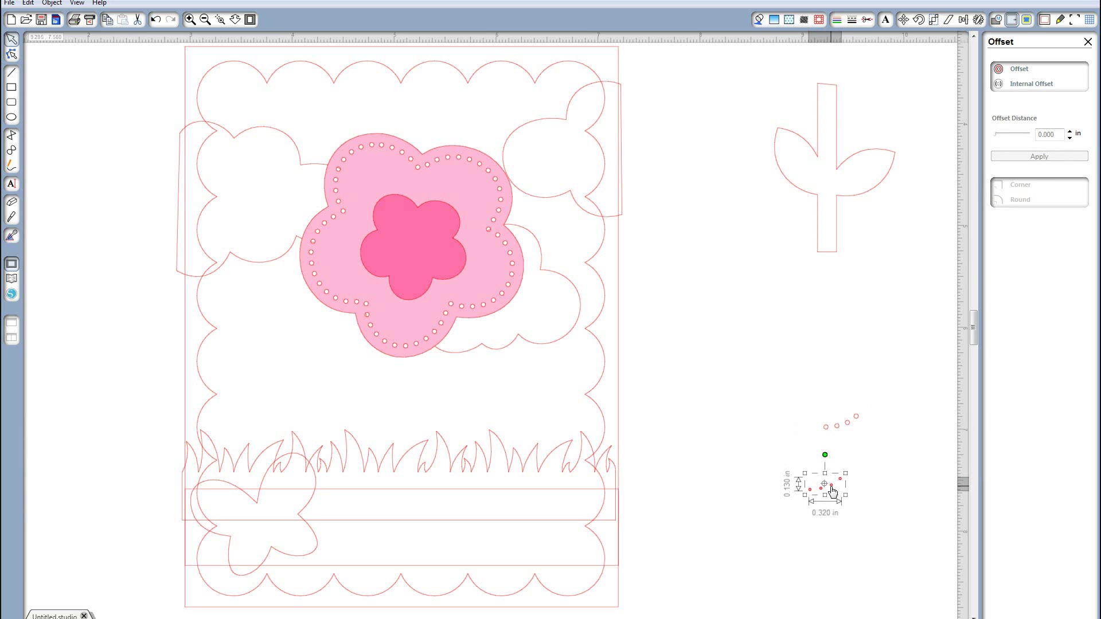
Delete the original group of o's and group the four remaining offset circles
key(Delete)
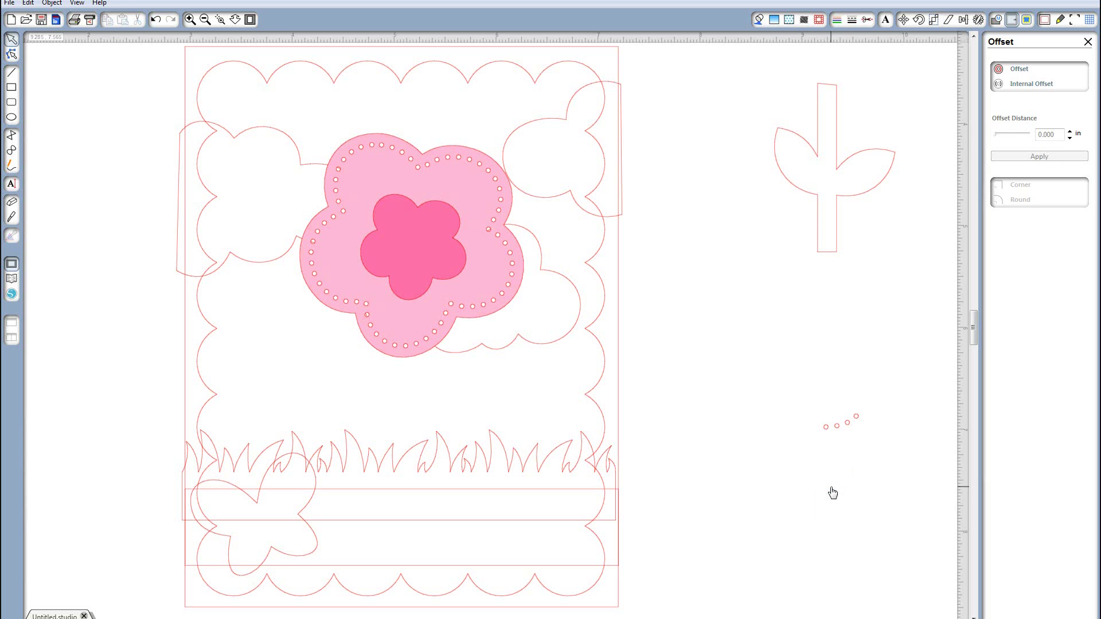
drag(781, 348, 855, 431)
right_click(853, 427)
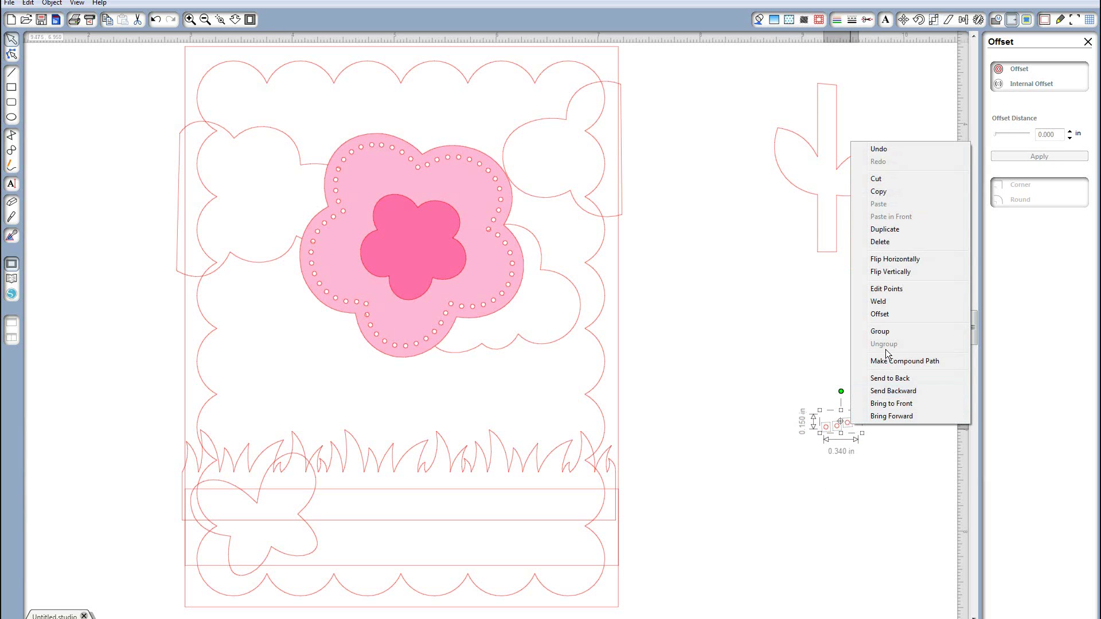
click(887, 333)
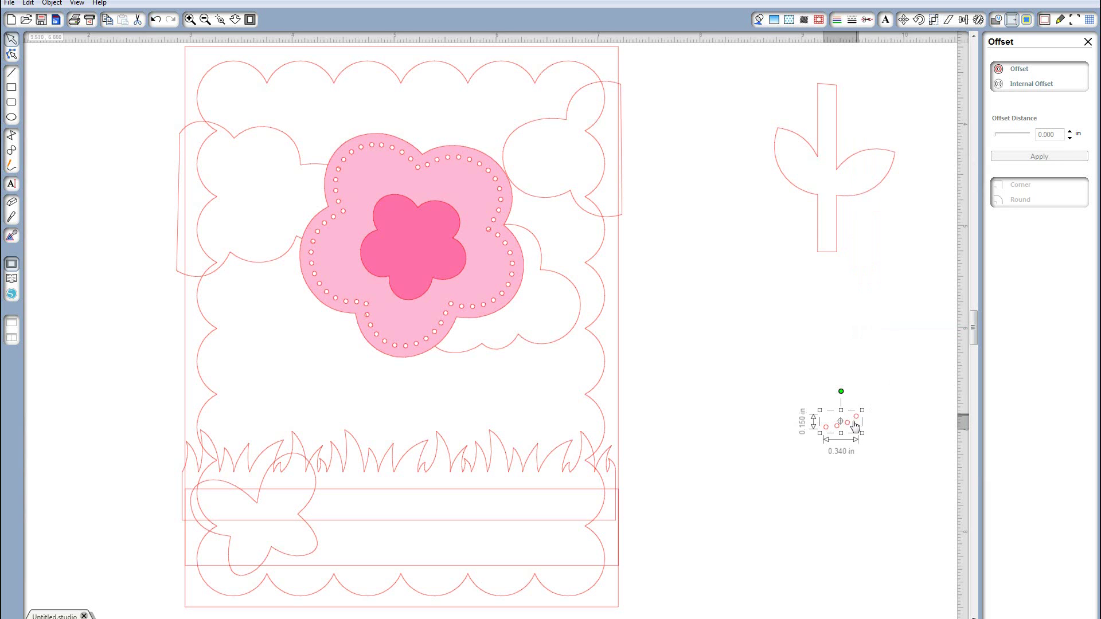
Place the grouped circles on the stem's right leaf and rotate them slightly counterclockwise to follow its curve
drag(847, 424, 876, 178)
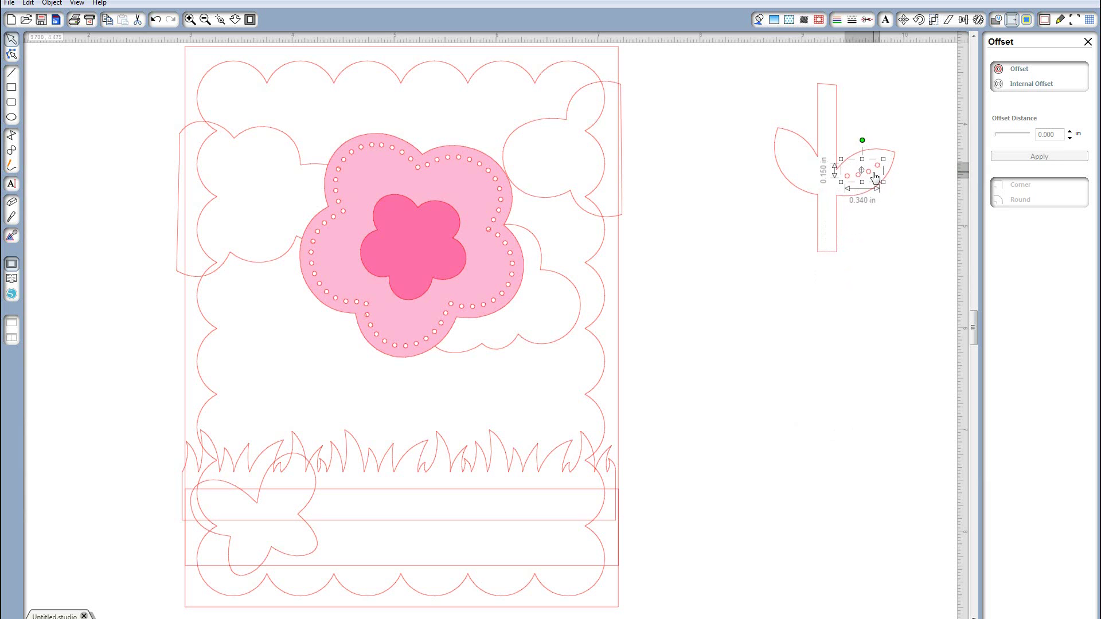
right_click(872, 172)
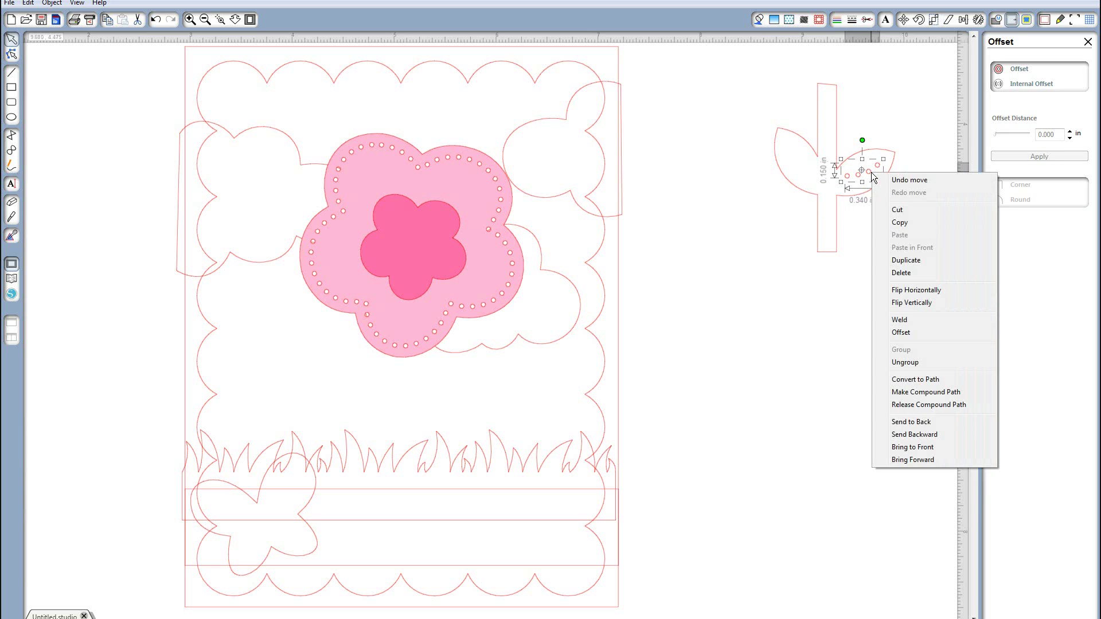
click(863, 141)
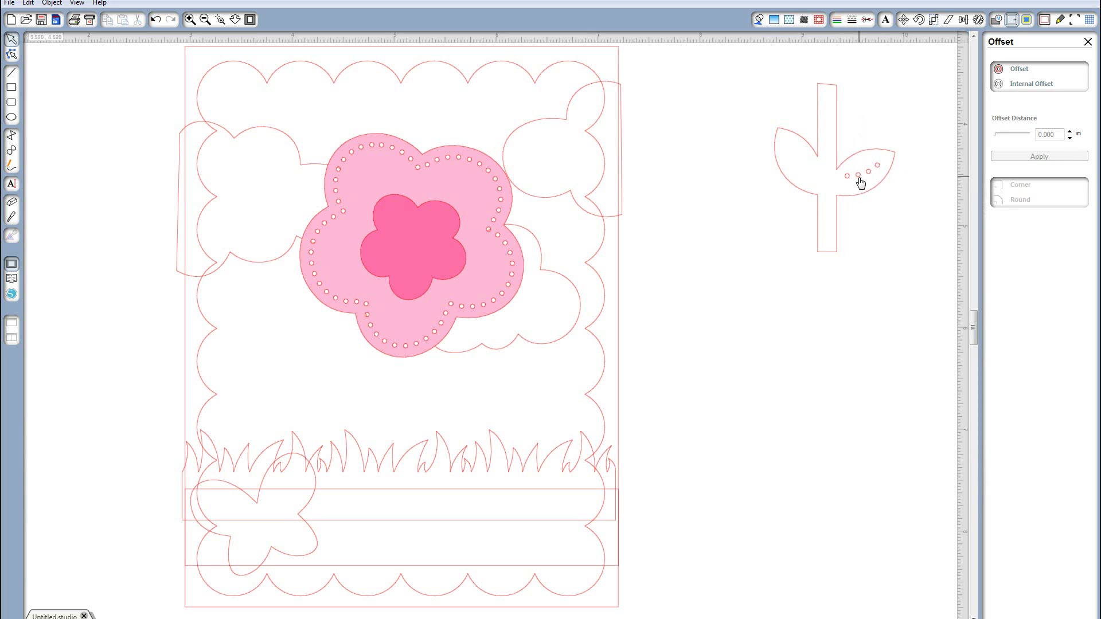
drag(863, 140, 860, 139)
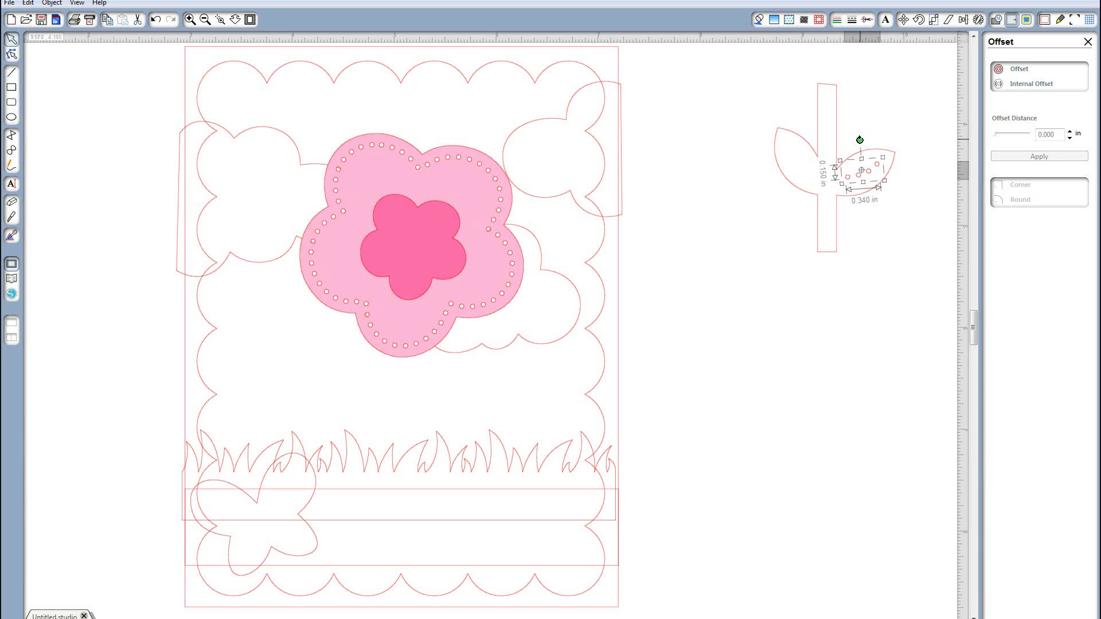
Duplicate the row of holes on the right leaf and move the copy below the stem
right_click(866, 180)
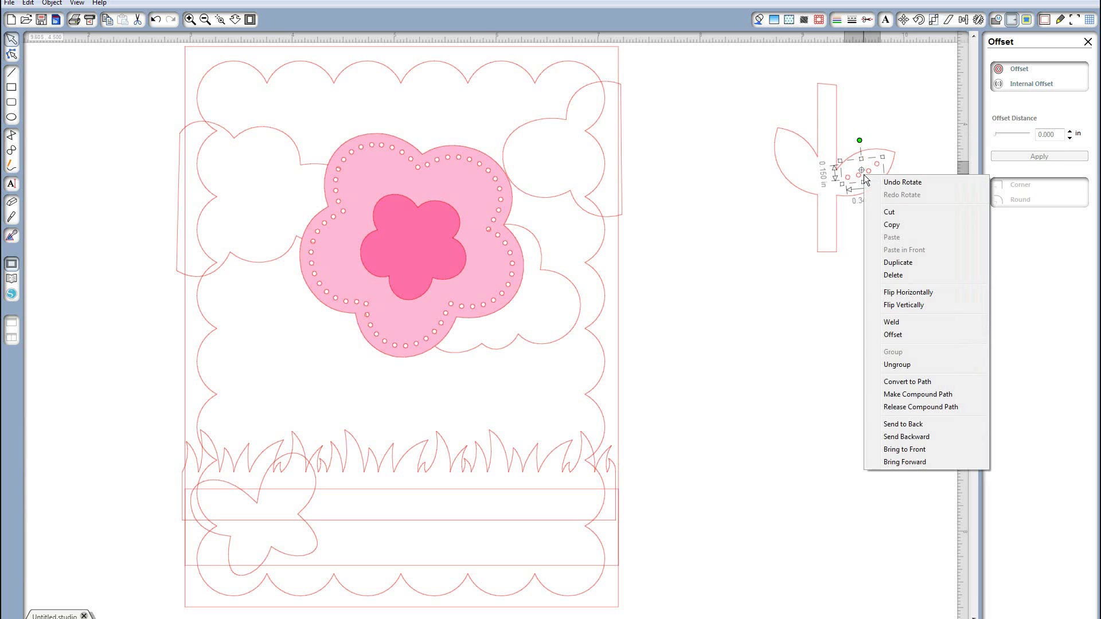
click(908, 262)
drag(870, 177, 852, 309)
Flip the copied row of holes horizontally and fit it, slightly rotated, onto the left leaf
right_click(853, 309)
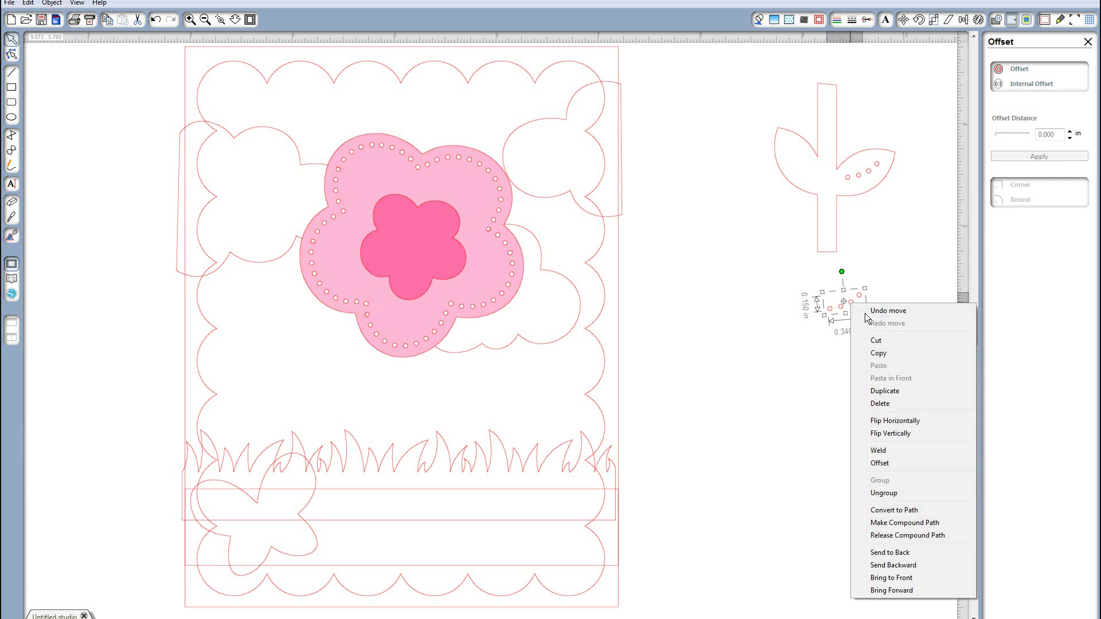
click(912, 422)
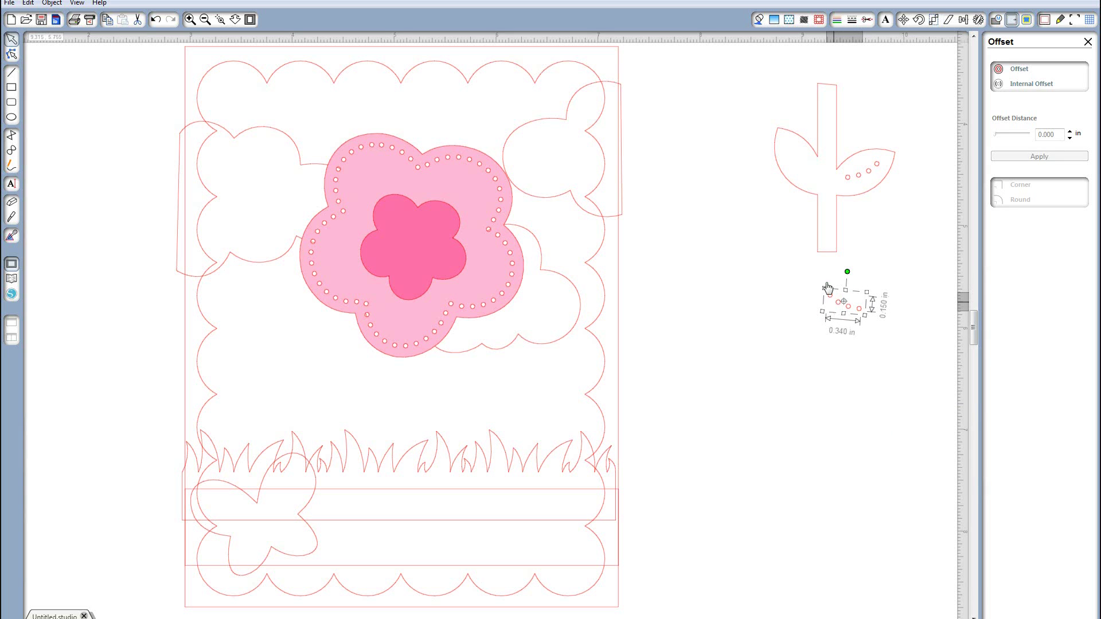
drag(806, 197, 817, 135)
drag(804, 173, 798, 167)
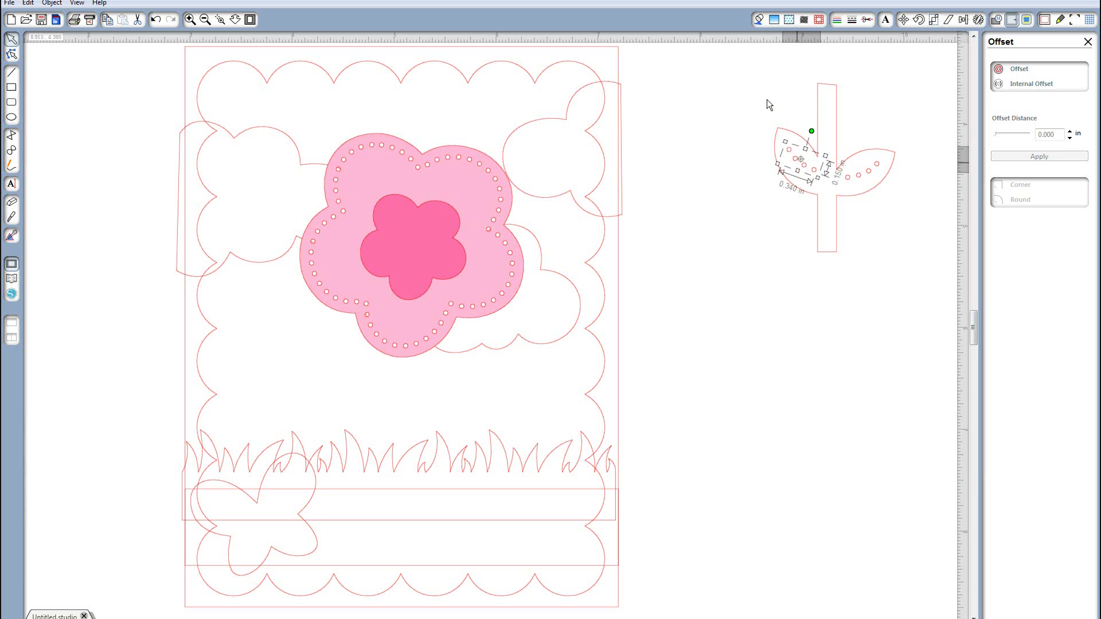
Select the stem with both rows of leaf holes and make them a compound path
drag(761, 81, 893, 274)
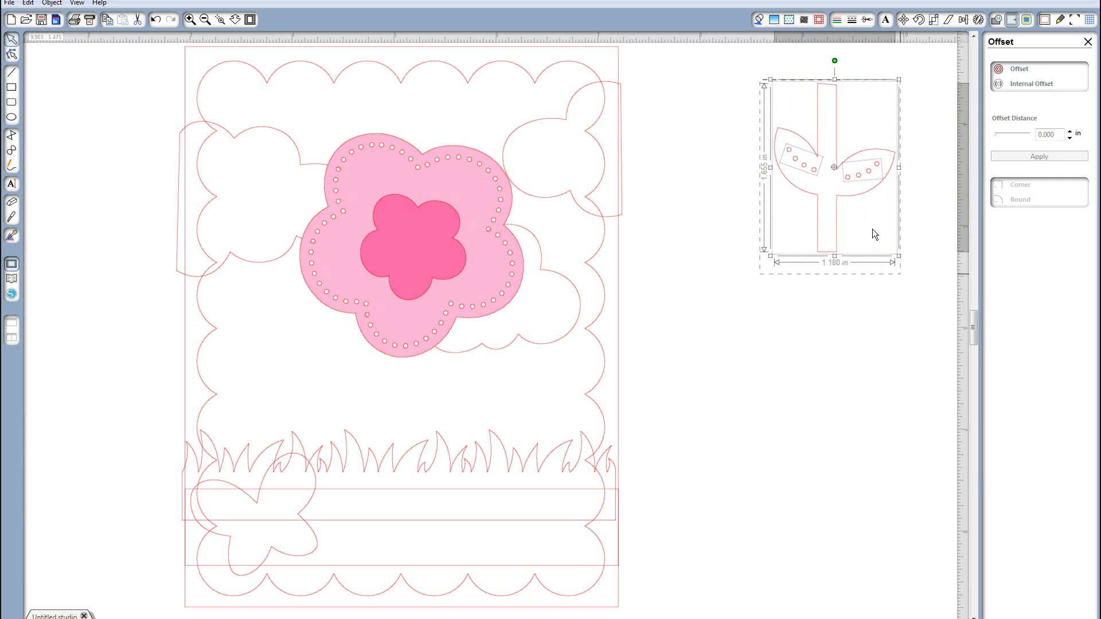
right_click(857, 195)
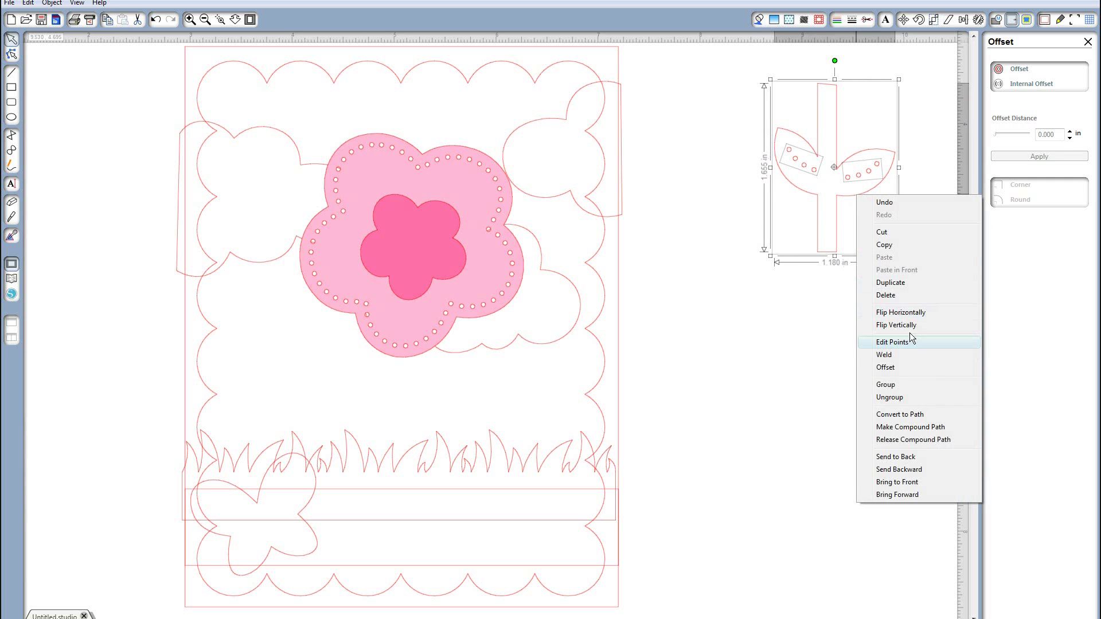
click(910, 427)
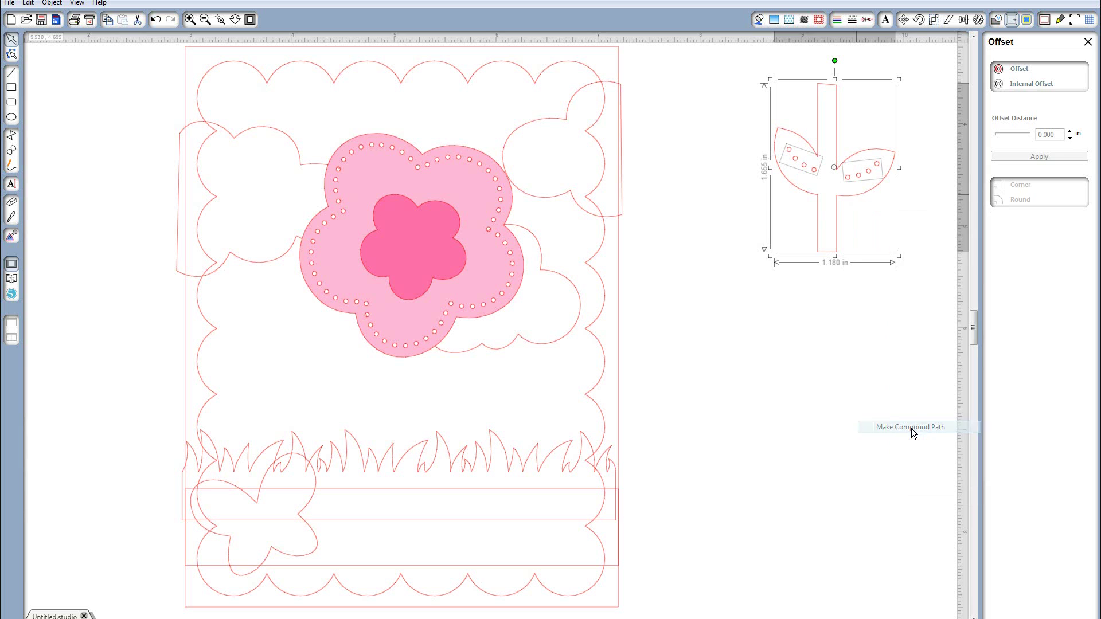
click(856, 196)
Fill the stem and leaves with the lightest yellow-green and set their line color to the darkest yellow-green
click(761, 20)
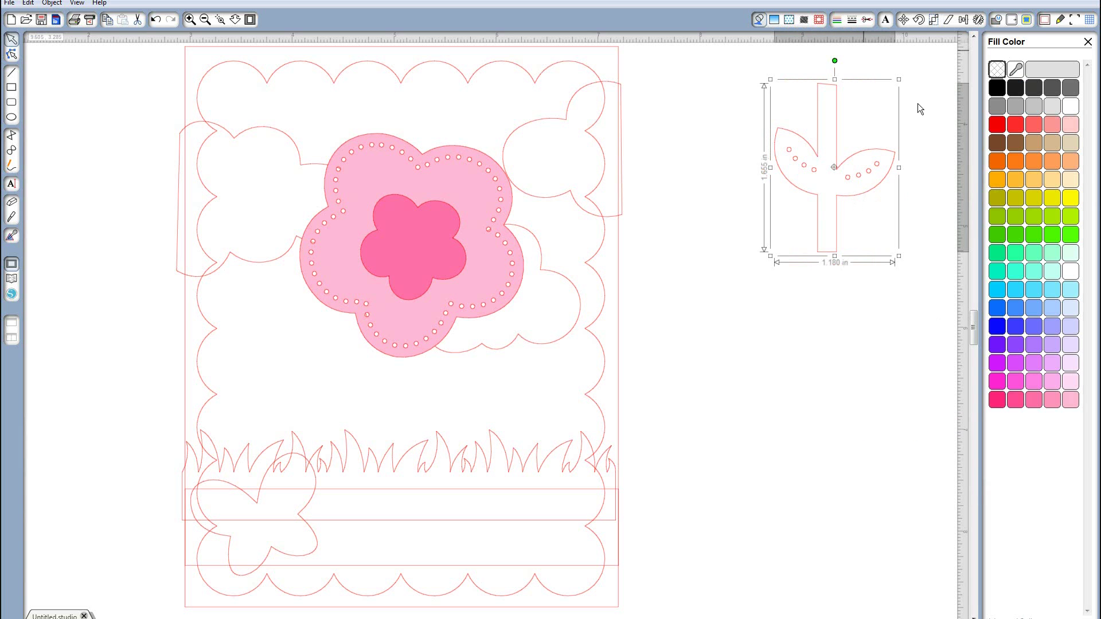
click(1021, 220)
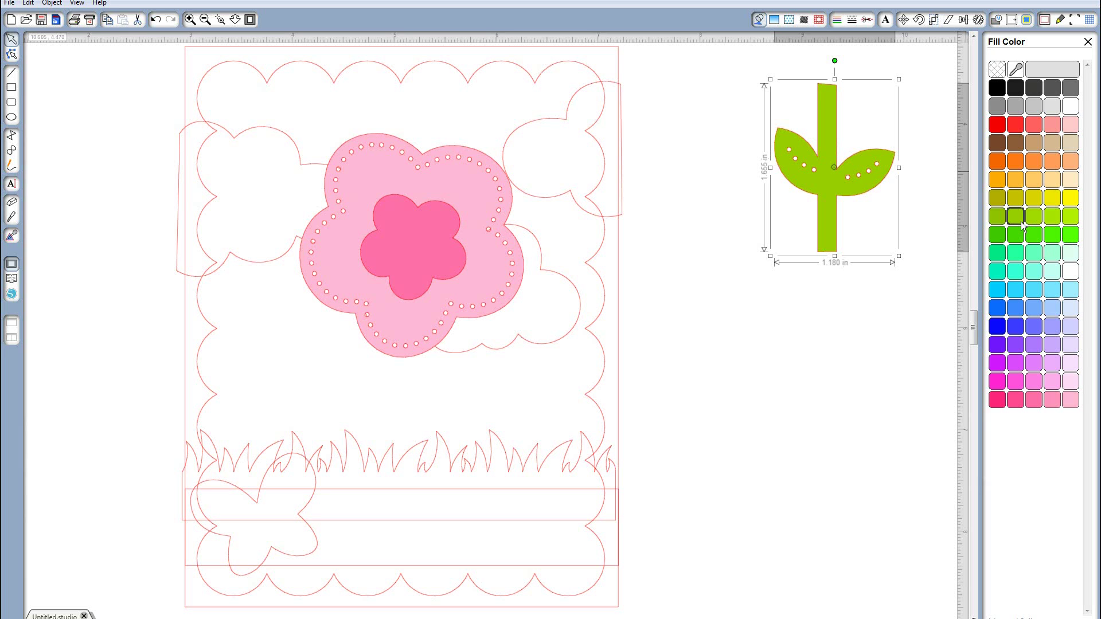
click(1052, 216)
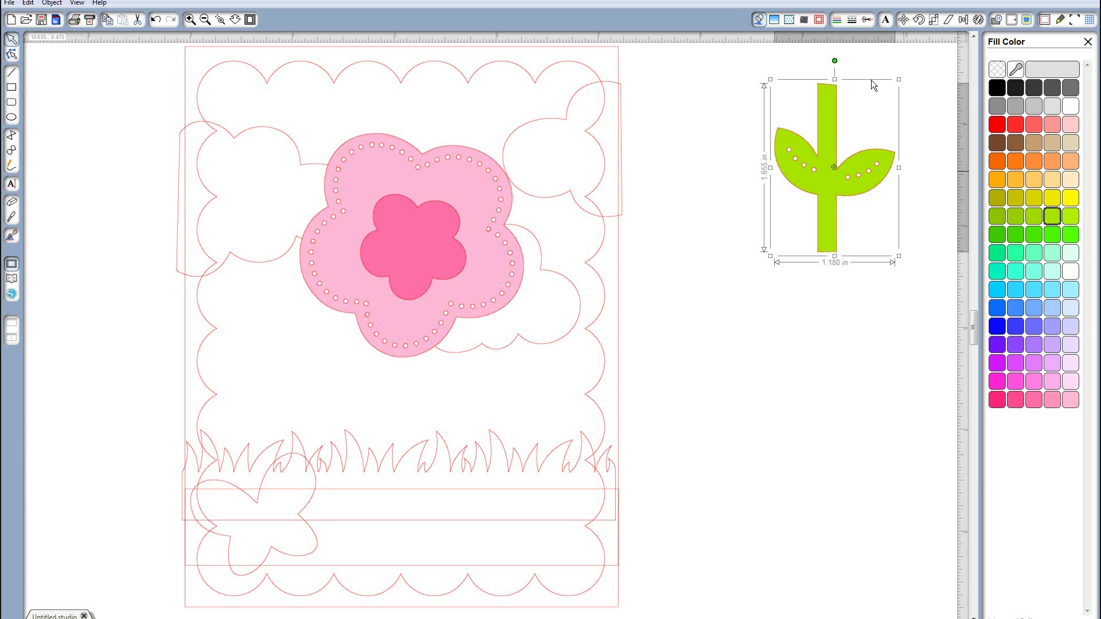
click(1072, 220)
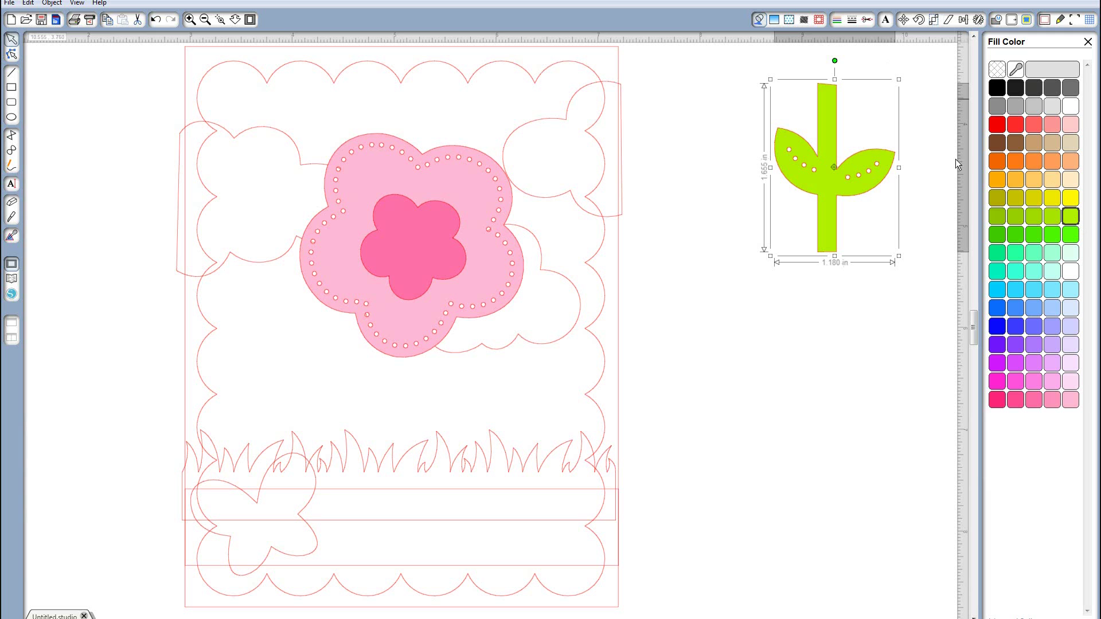
click(839, 21)
click(993, 216)
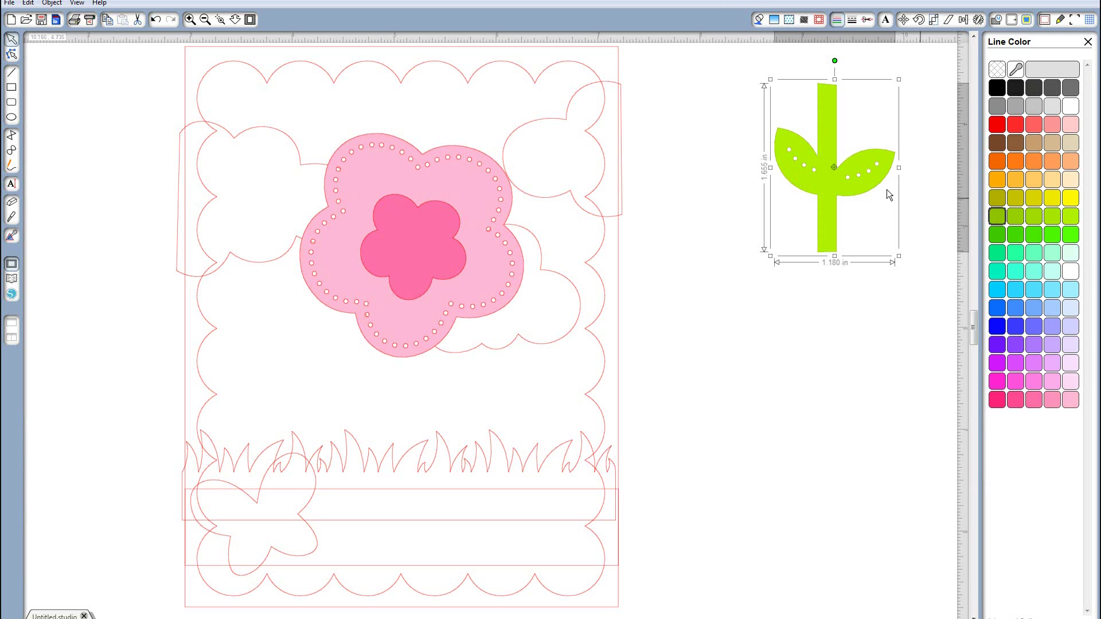
click(696, 220)
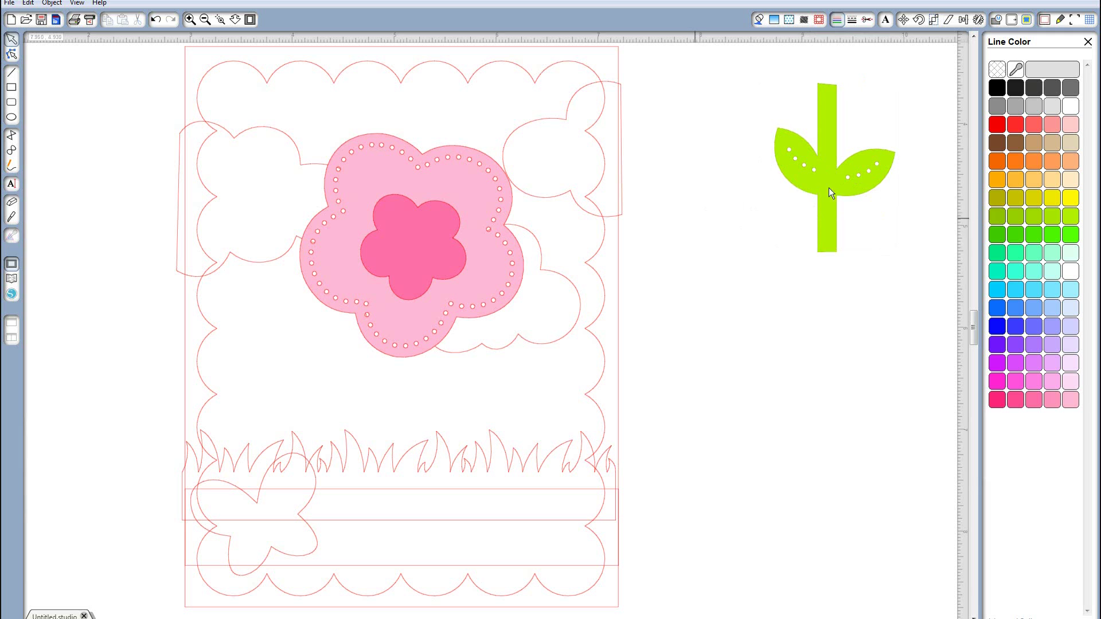
Position the stem on the card beneath the raised flower and bring both flower layers to the front of it
drag(814, 195, 391, 430)
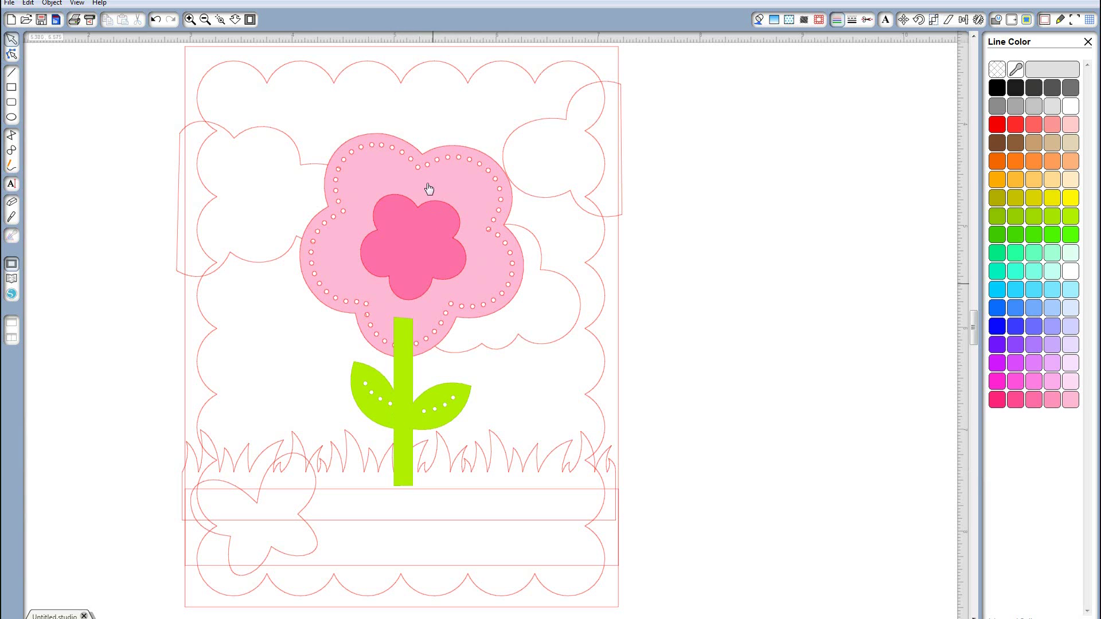
drag(365, 115, 425, 200)
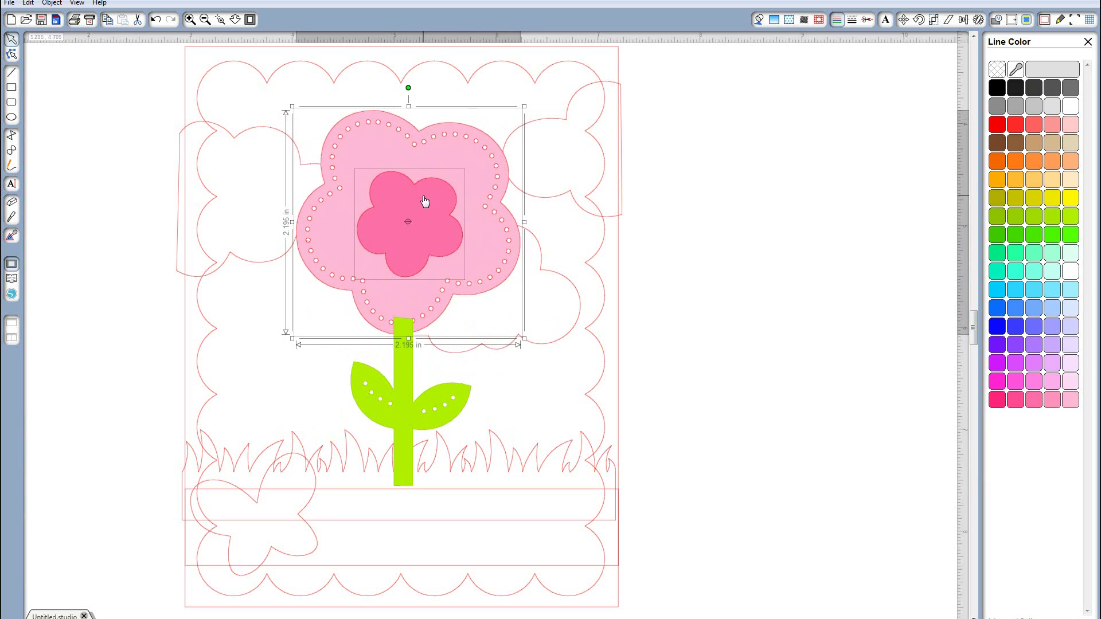
right_click(424, 196)
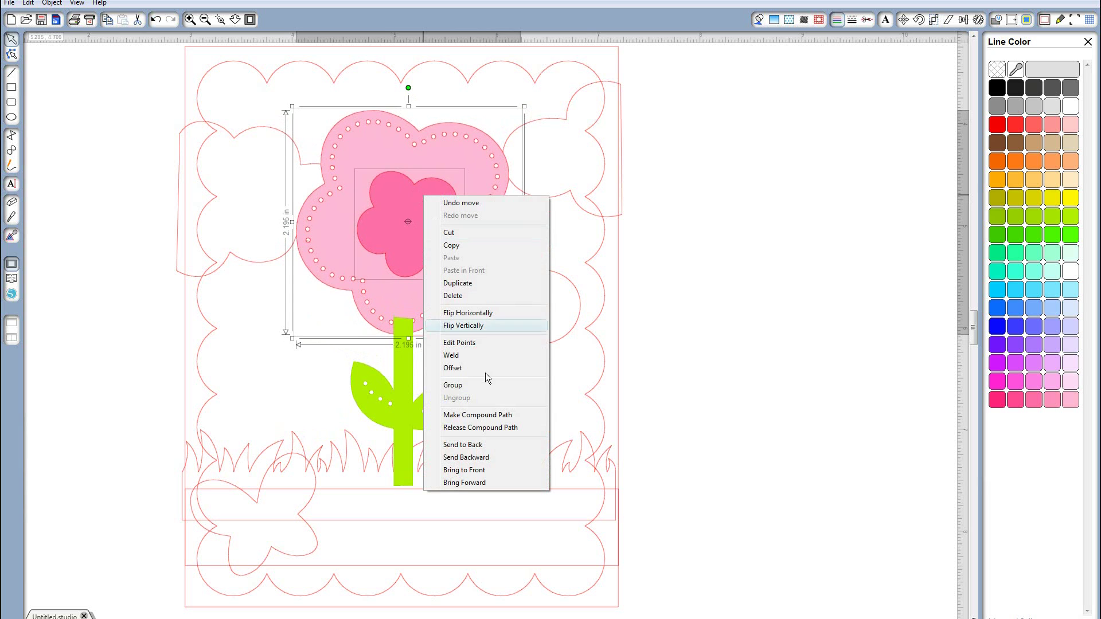
click(487, 470)
click(622, 247)
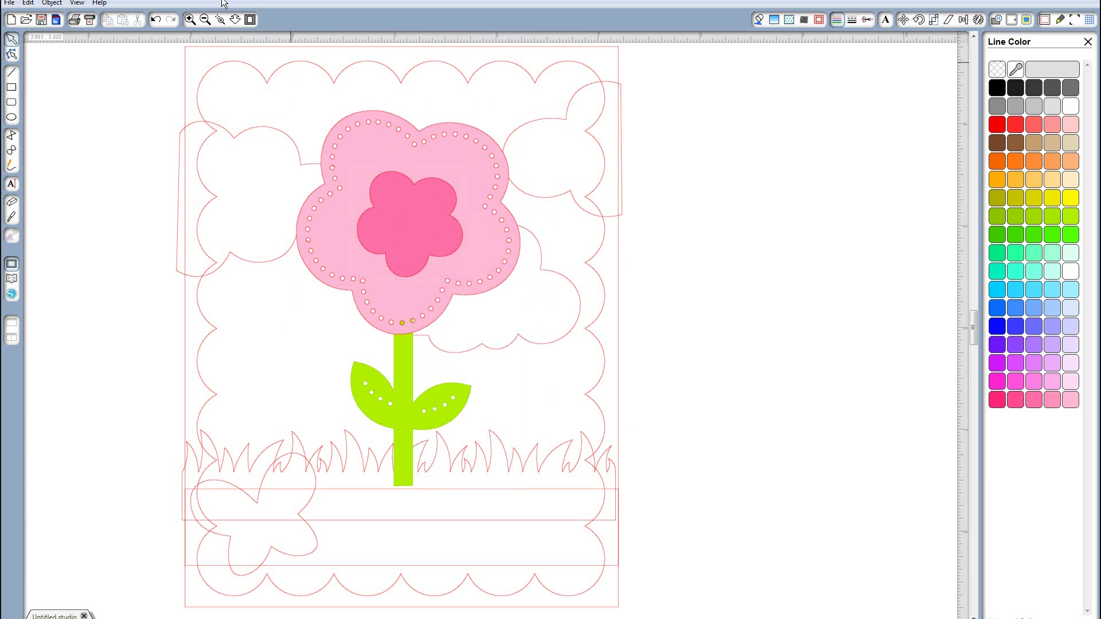
click(208, 22)
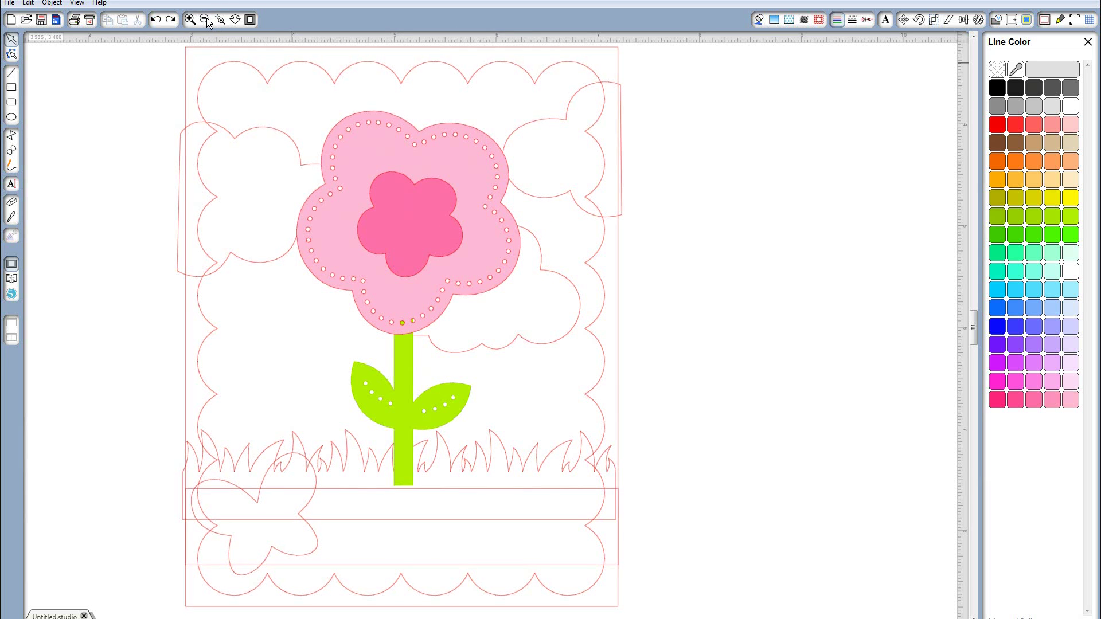
click(205, 20)
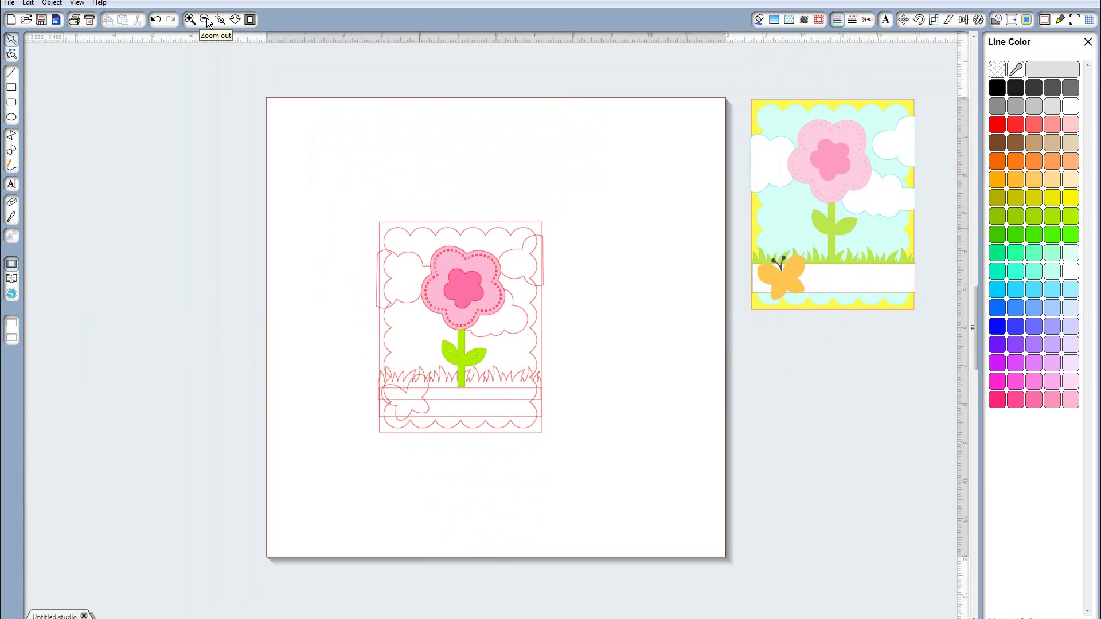